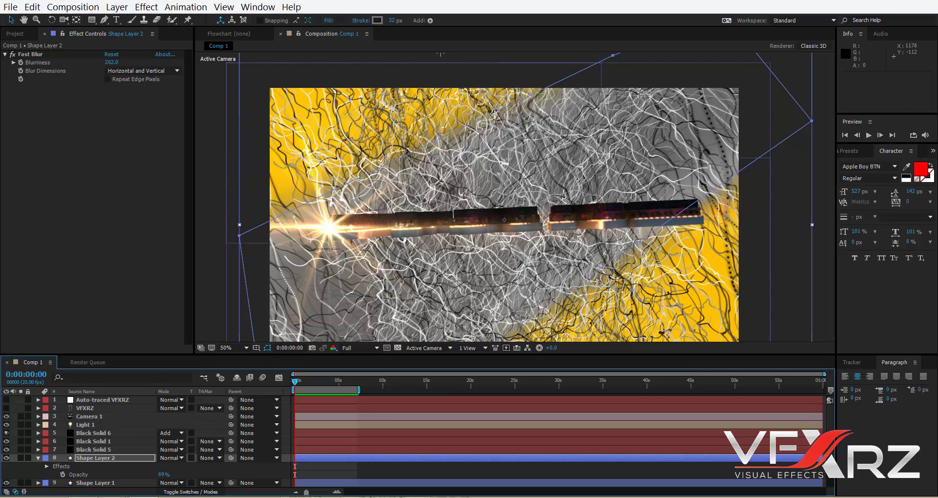
# Preview the finished 3D text animation in Comp 1.
pyautogui.press('space')
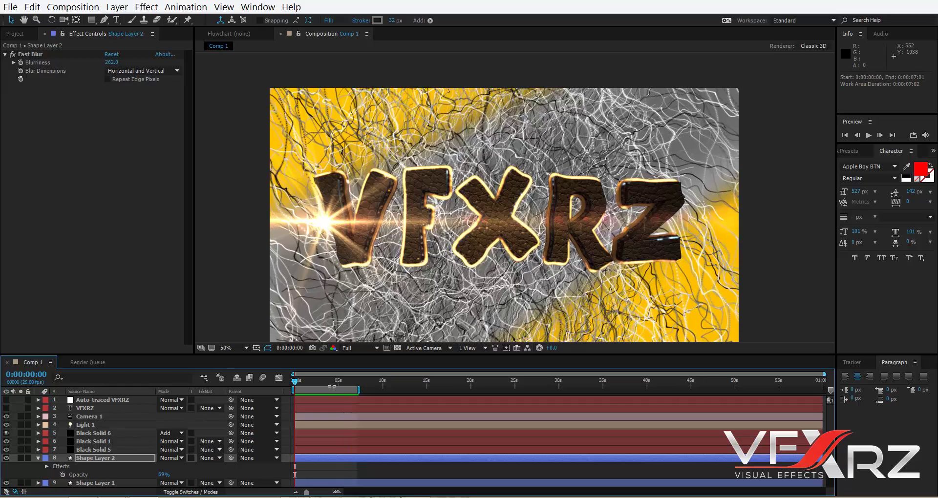
pyautogui.click(307, 390)
# Create a new 1920 x 1080 composition with the HDTV 1080 25 preset and a one-minute duration.
pyautogui.click(16, 34)
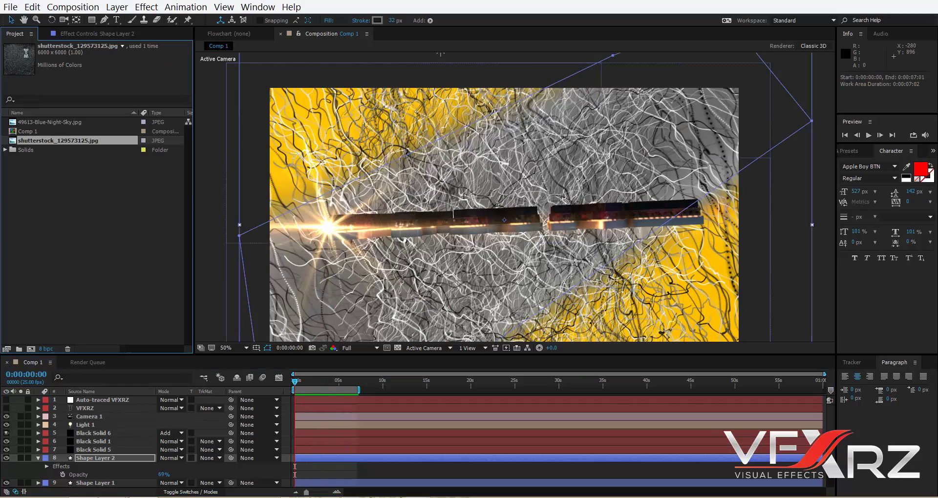
pyautogui.click(30, 349)
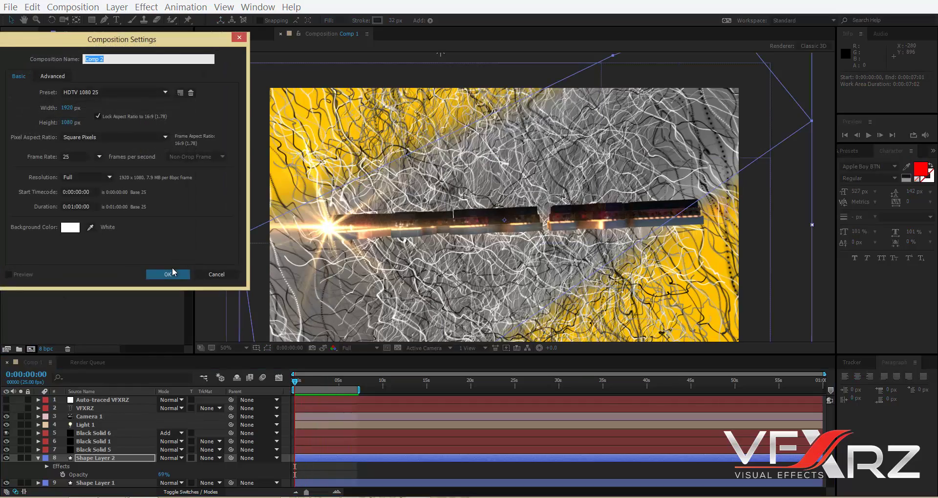
pyautogui.click(168, 274)
# Add a black 1920 x 1080 solid layer to the new composition.
pyautogui.rightClick(203, 474)
pyautogui.moveTo(292, 359)
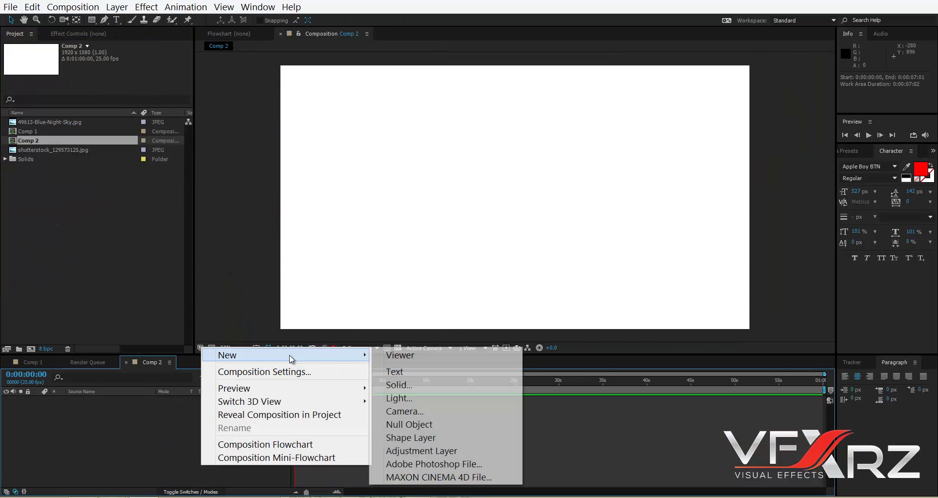
pyautogui.click(415, 385)
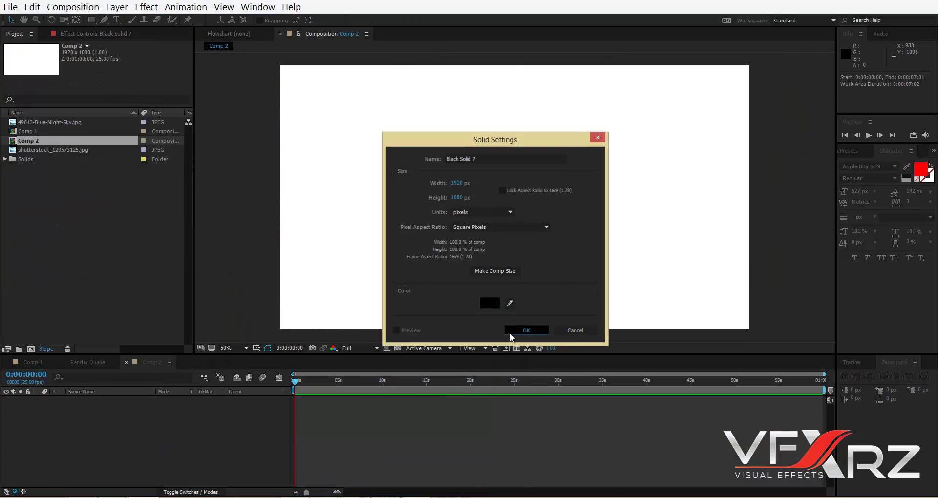
pyautogui.click(511, 333)
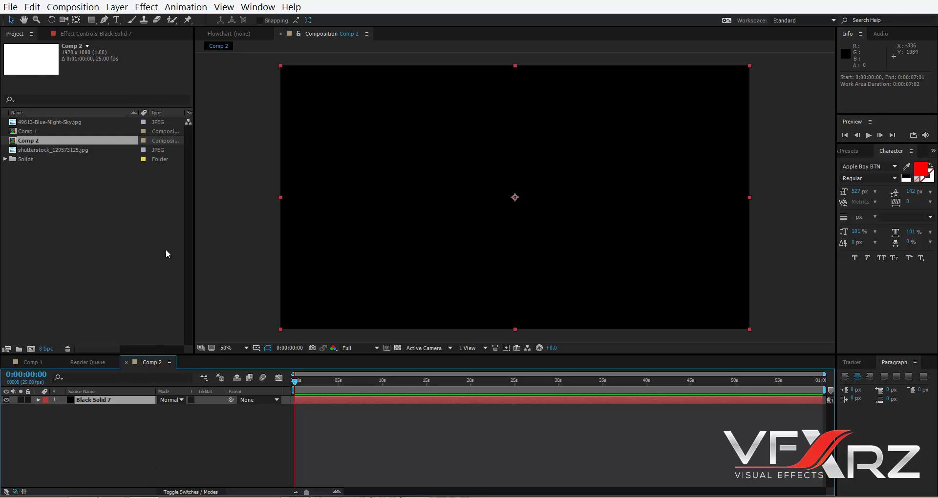
# Apply the Video Copilot Element effect to the black solid.
pyautogui.click(147, 7)
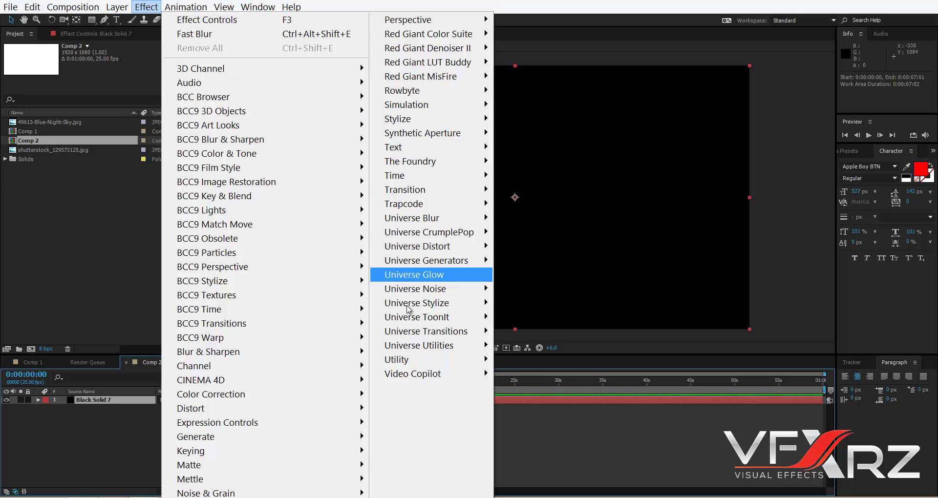
pyautogui.moveTo(415, 374)
pyautogui.click(538, 376)
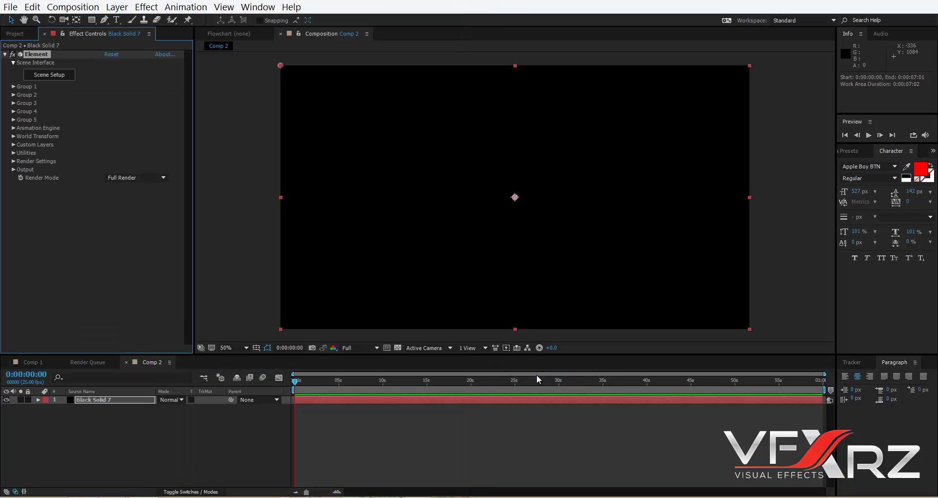
pyautogui.rightClick(202, 450)
pyautogui.moveTo(272, 337)
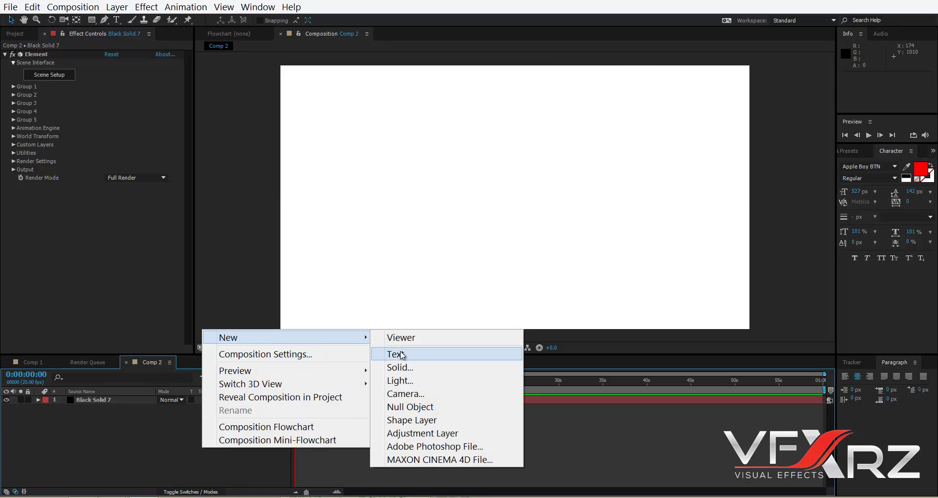
pyautogui.click(106, 278)
# Import vfxrz-logo.png from the Pictures library into the project.
pyautogui.click(17, 38)
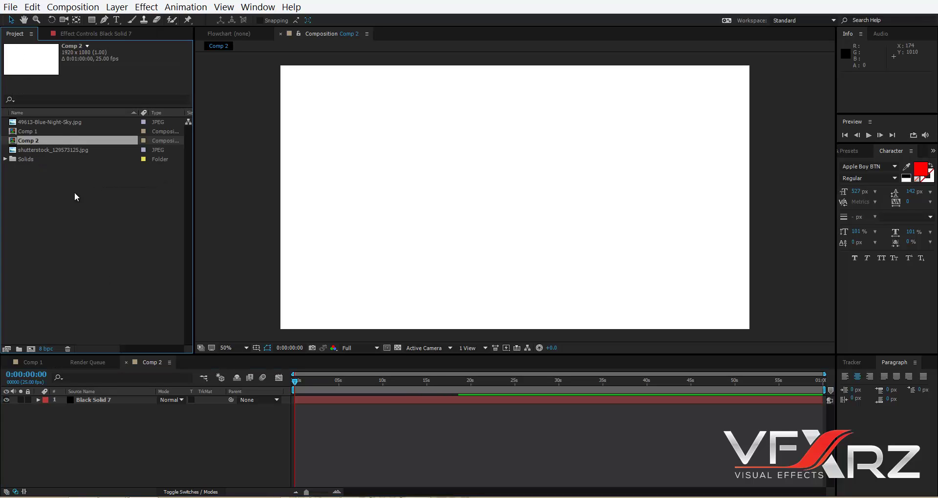
pyautogui.click(138, 252)
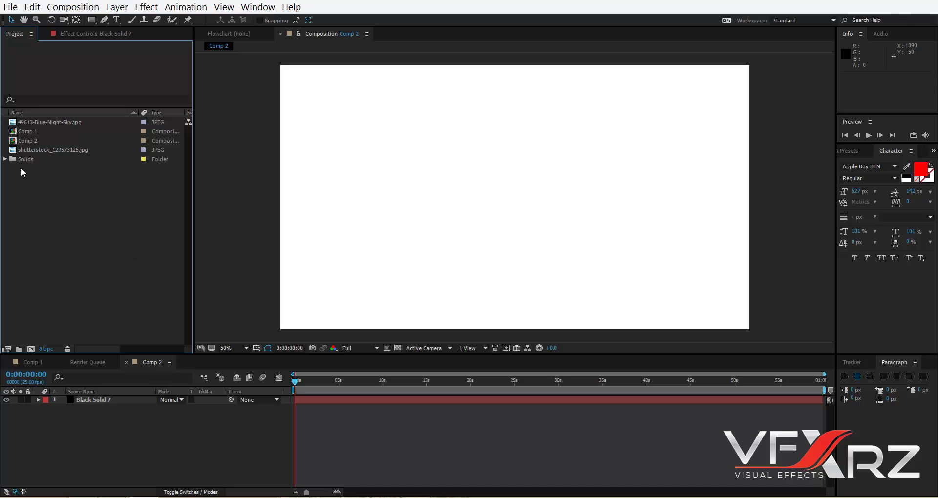
pyautogui.rightClick(24, 198)
pyautogui.moveTo(71, 260)
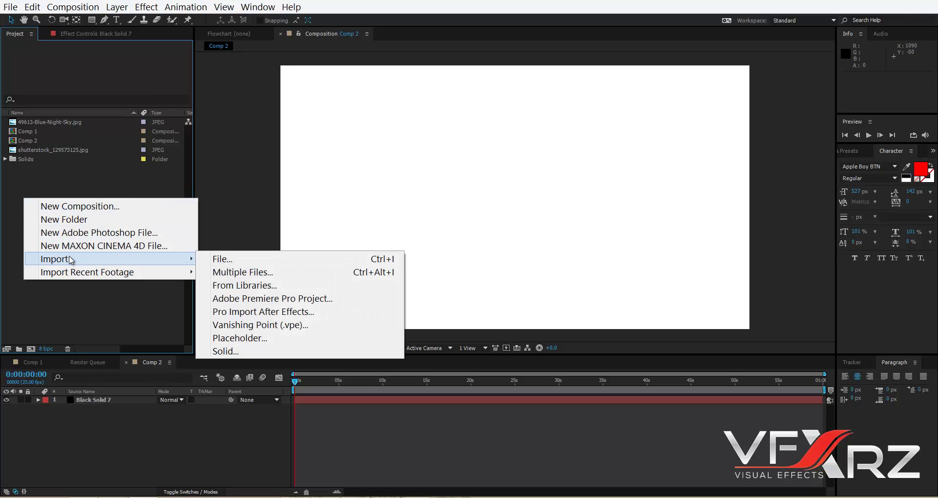
pyautogui.click(233, 261)
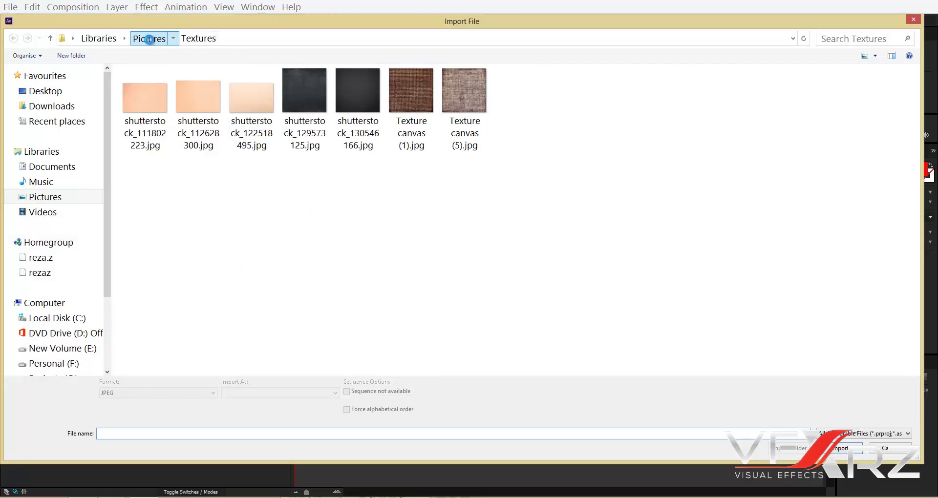
pyautogui.click(148, 38)
pyautogui.click(595, 329)
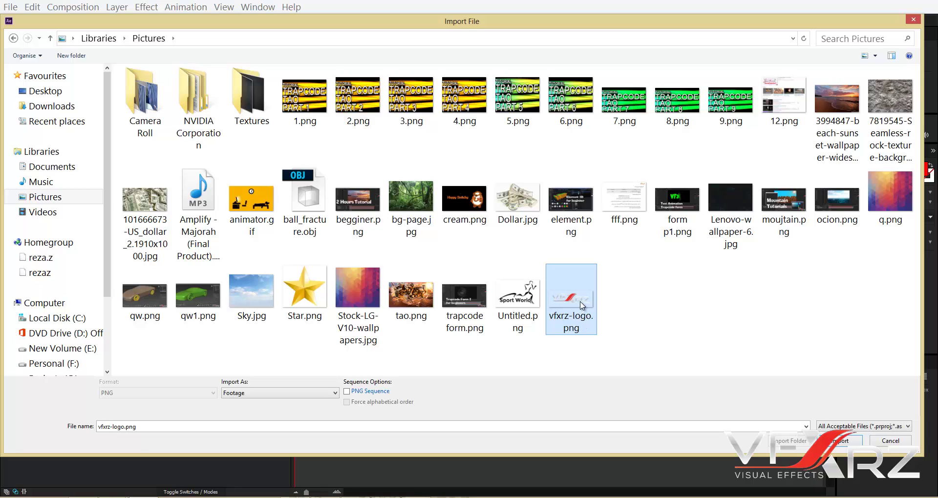
pyautogui.doubleClick(582, 304)
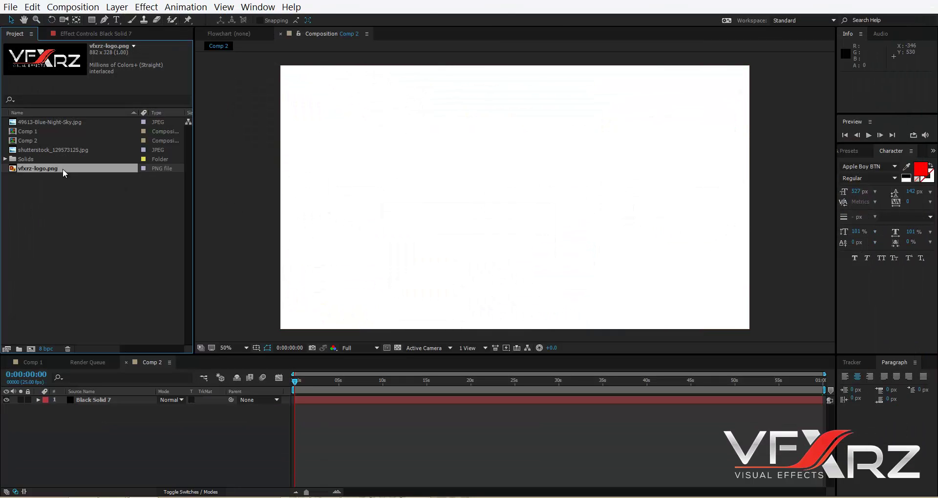
# Place vfxrz-logo.png in Comp 2 above the black solid, positioned near the centre of the frame.
pyautogui.moveTo(62, 169); pyautogui.dragTo(505, 187)
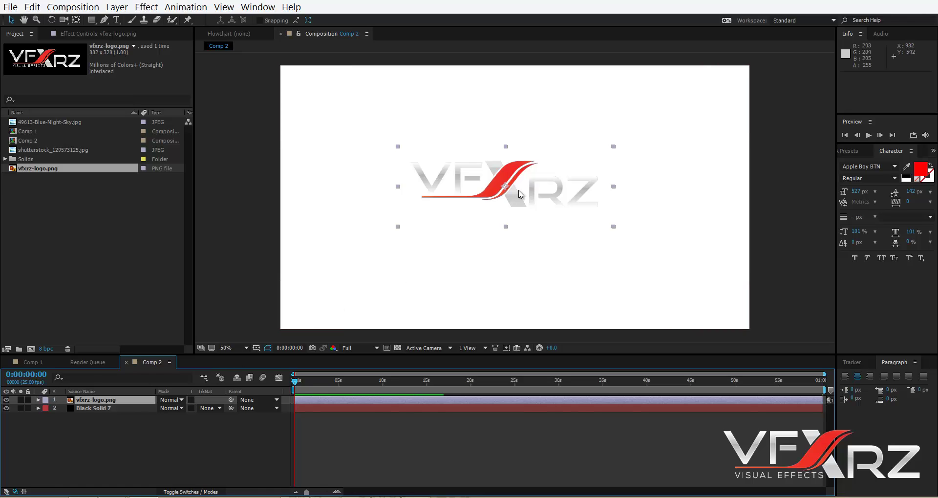
pyautogui.moveTo(519, 177); pyautogui.dragTo(521, 182)
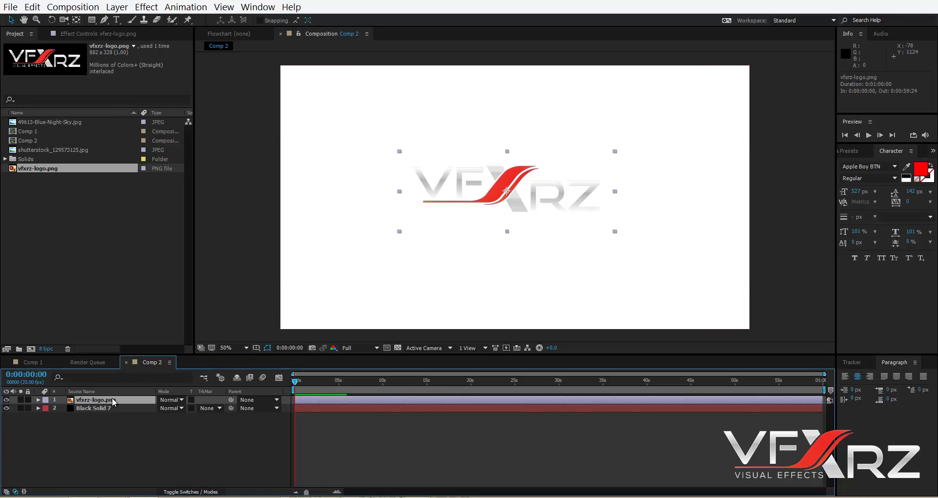
# Auto-trace the logo layer's alpha channel on the current frame, applying the masks to a new layer.
pyautogui.click(123, 8)
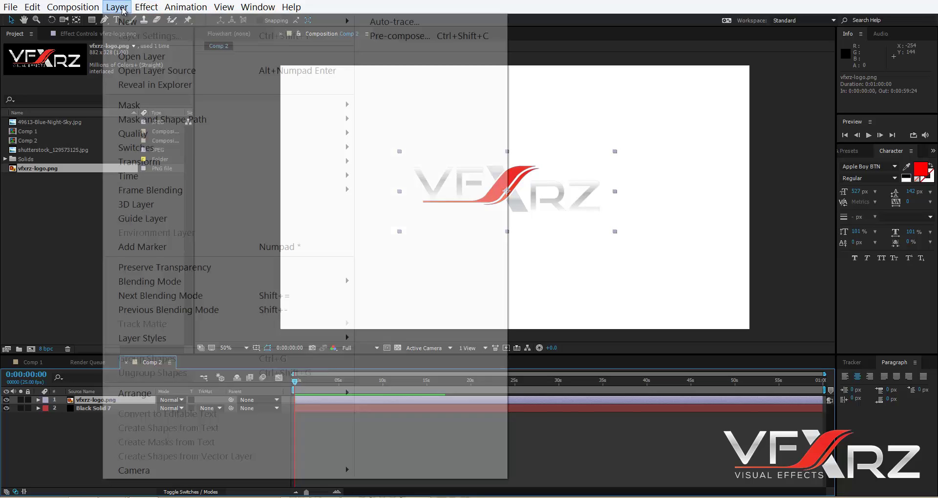
pyautogui.moveTo(147, 21)
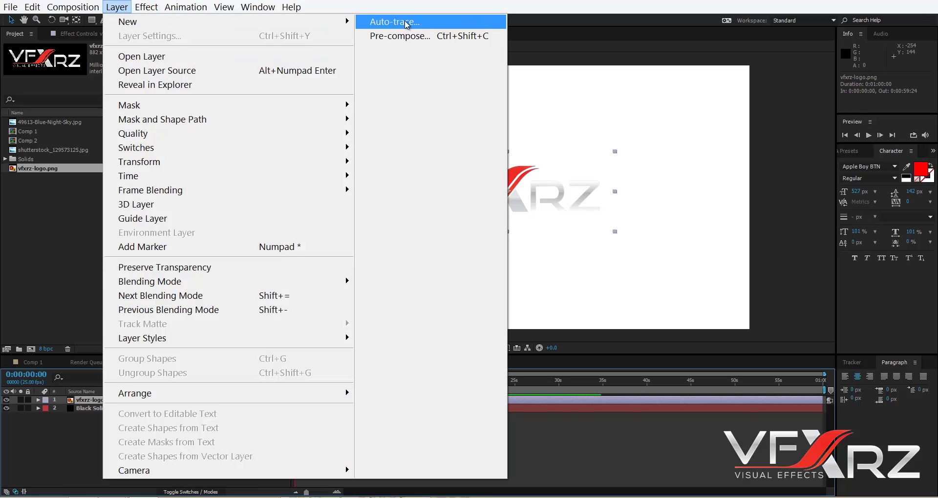
pyautogui.click(389, 24)
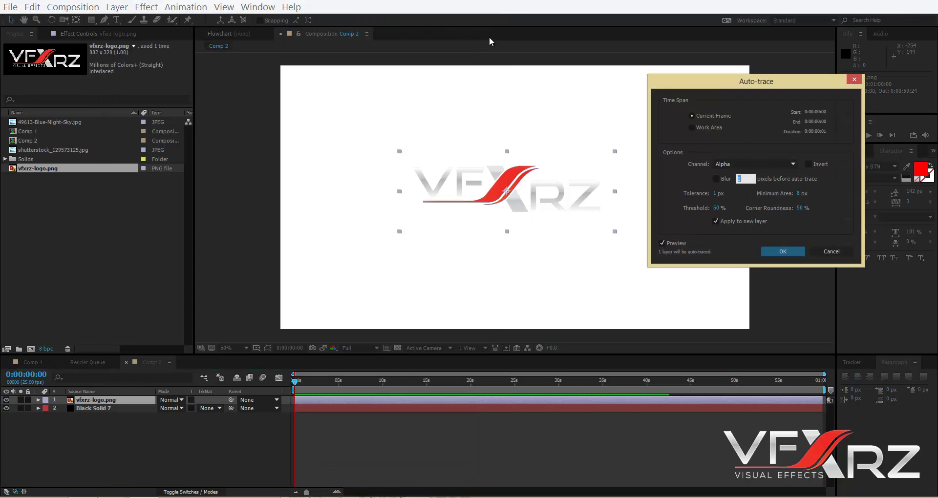
pyautogui.click(792, 254)
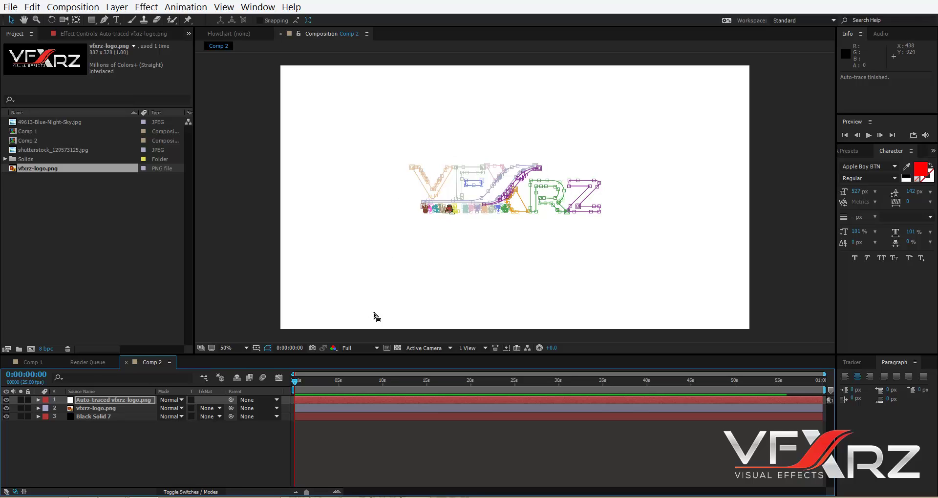
# Assign the auto-traced logo layer to Path Layer 1 in the custom text and masks of the black solid's Element effect.
pyautogui.click(109, 417)
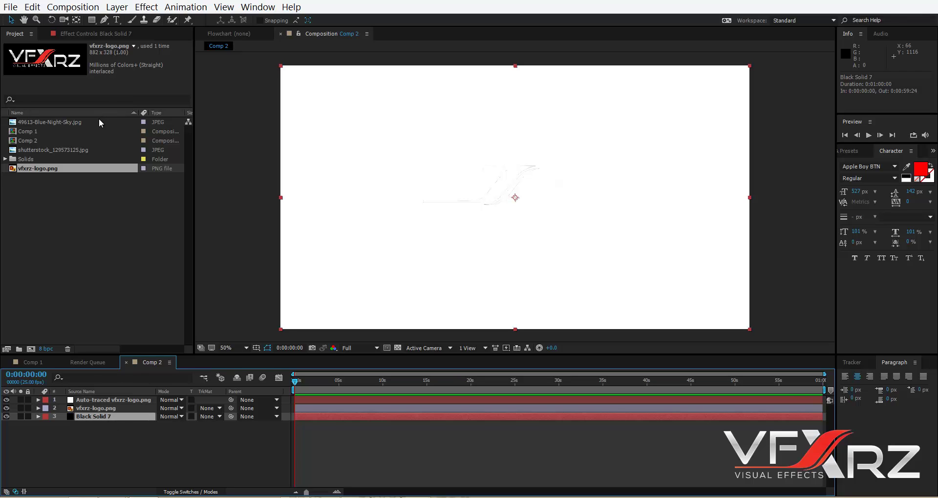
pyautogui.click(100, 35)
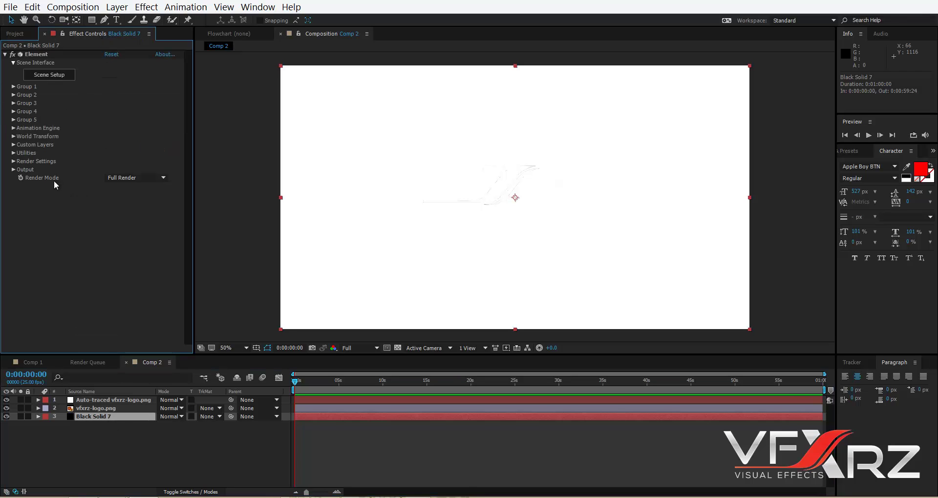
pyautogui.click(13, 145)
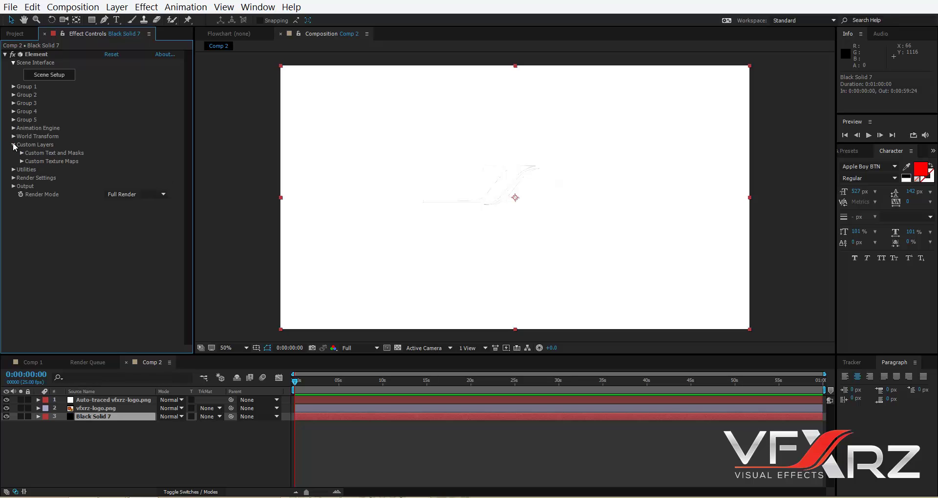
pyautogui.click(22, 153)
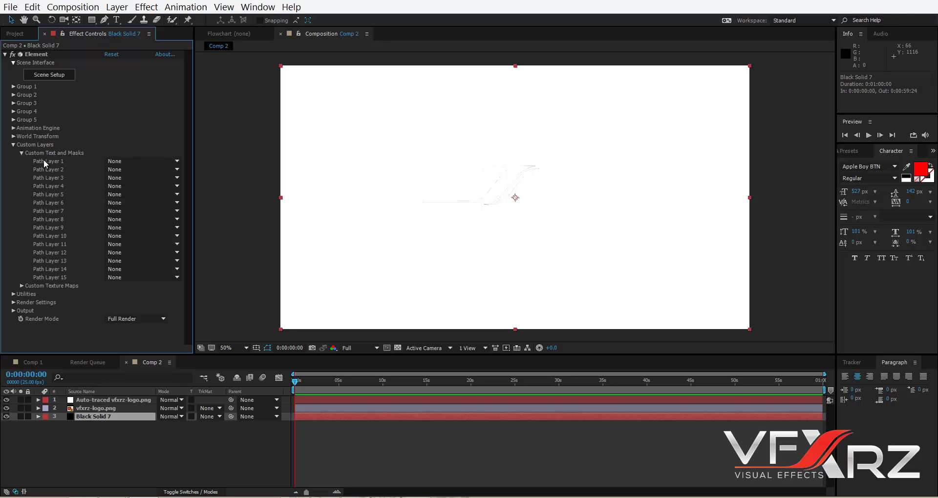
pyautogui.click(143, 161)
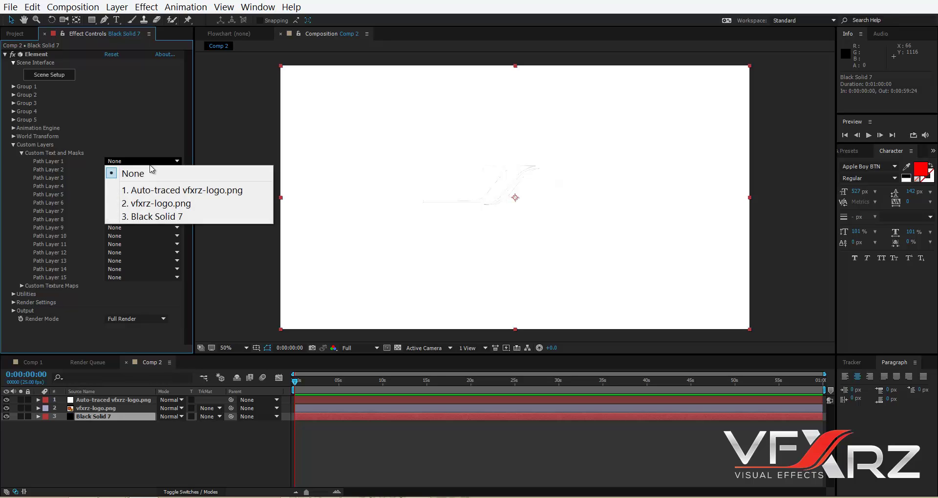
pyautogui.click(188, 191)
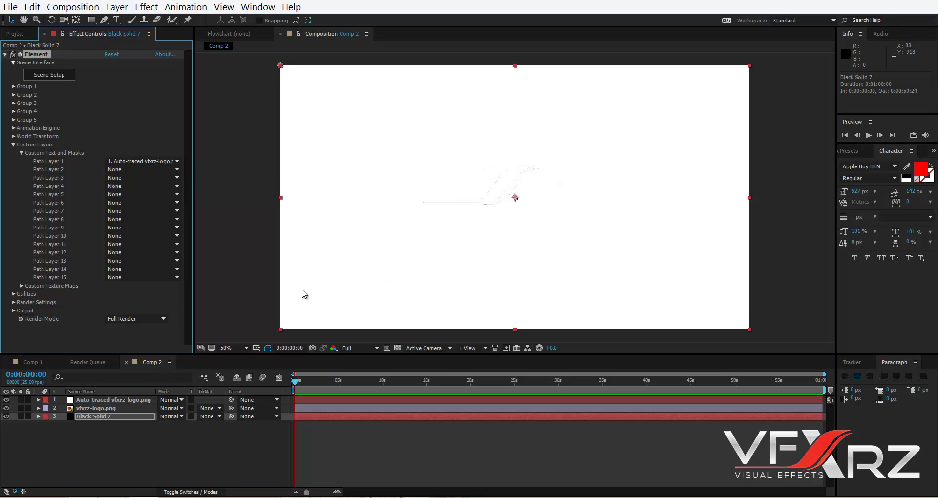
# Extrude the logo path into a 3D model in Element's Scene Setup and apply the scene to the composition.
pyautogui.click(70, 77)
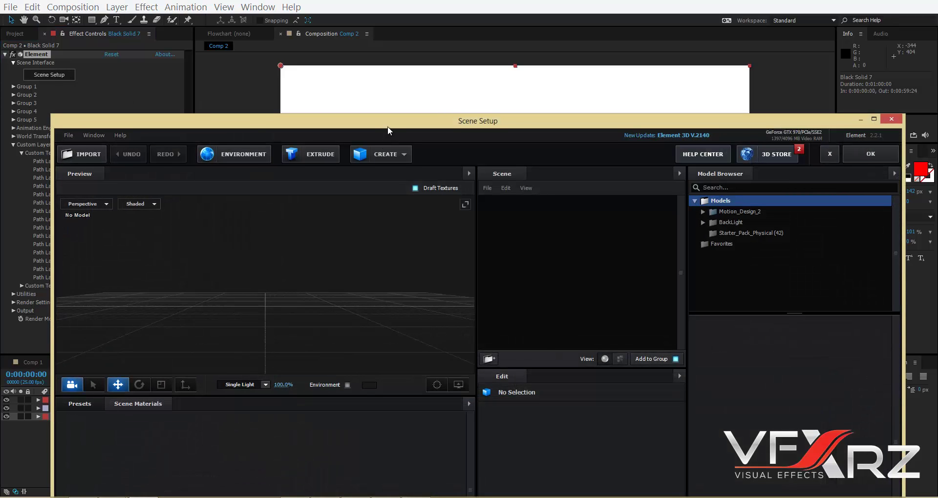
pyautogui.moveTo(388, 126); pyautogui.dragTo(376, 49)
pyautogui.click(306, 84)
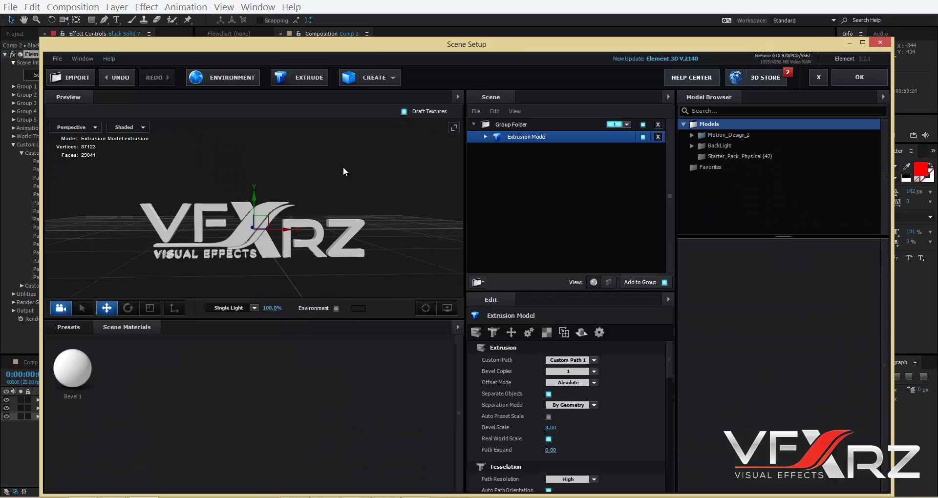
pyautogui.moveTo(343, 169); pyautogui.dragTo(308, 169)
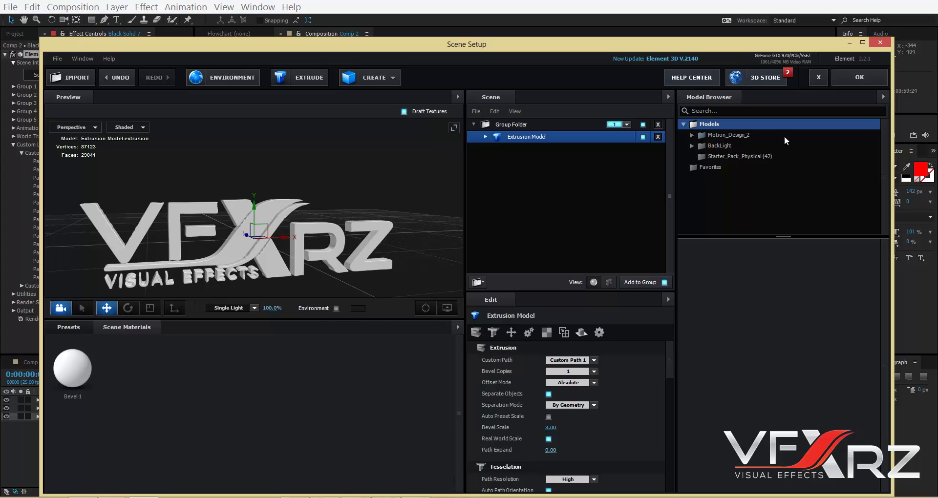
pyautogui.click(860, 77)
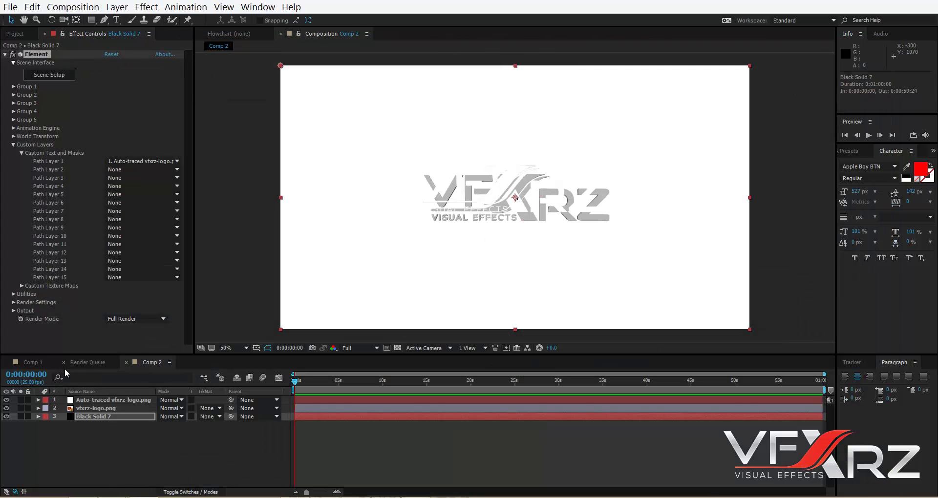
# Hide the vfxrz-logo.png layer and the auto-traced logo layer so only the Element solid shows.
pyautogui.hotkey('ctrl', 'Up')
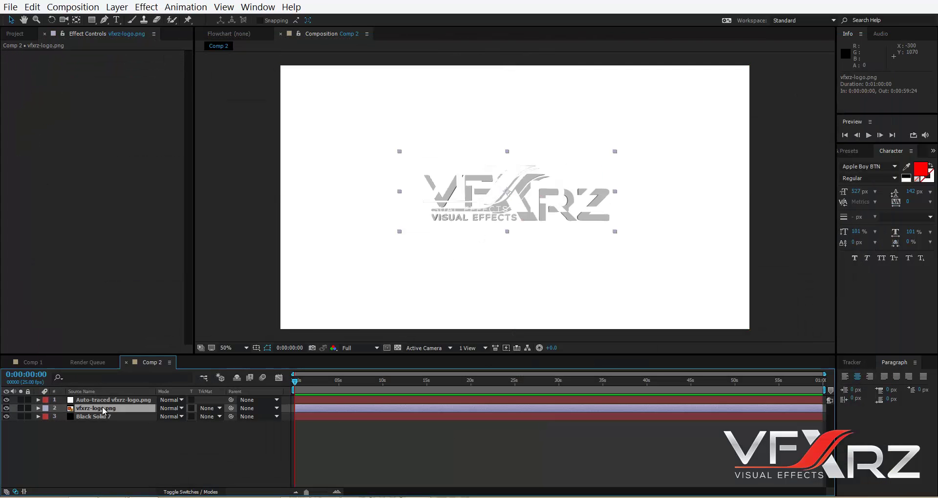
pyautogui.click(6, 409)
pyautogui.click(7, 400)
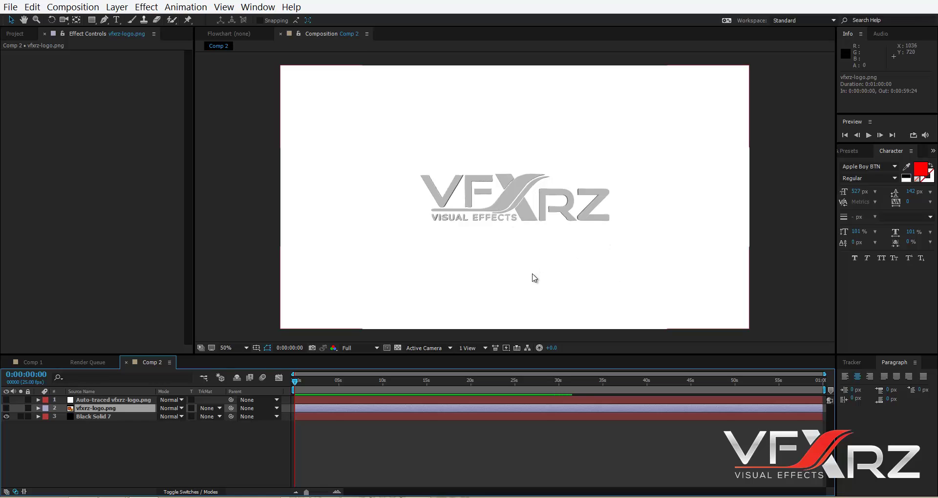
# Add a two-node camera with the 35mm preset to the composition.
pyautogui.rightClick(152, 456)
pyautogui.moveTo(222, 346)
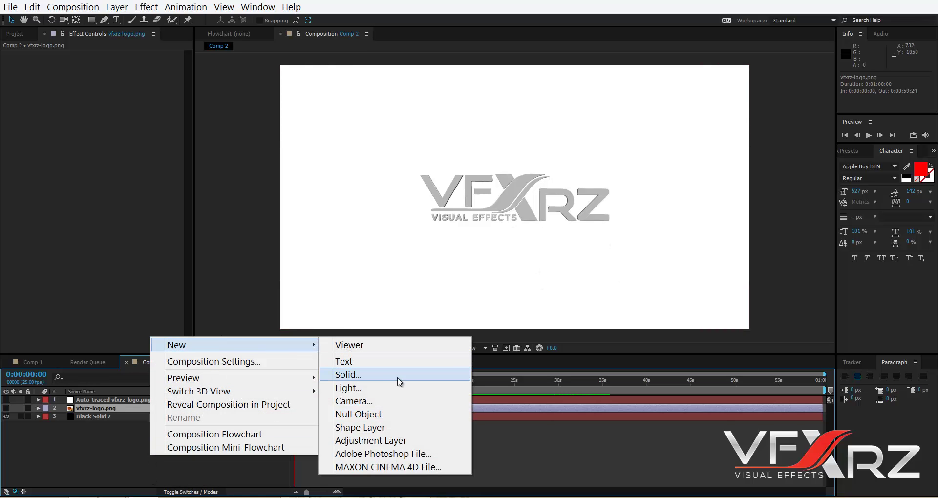
pyautogui.click(386, 400)
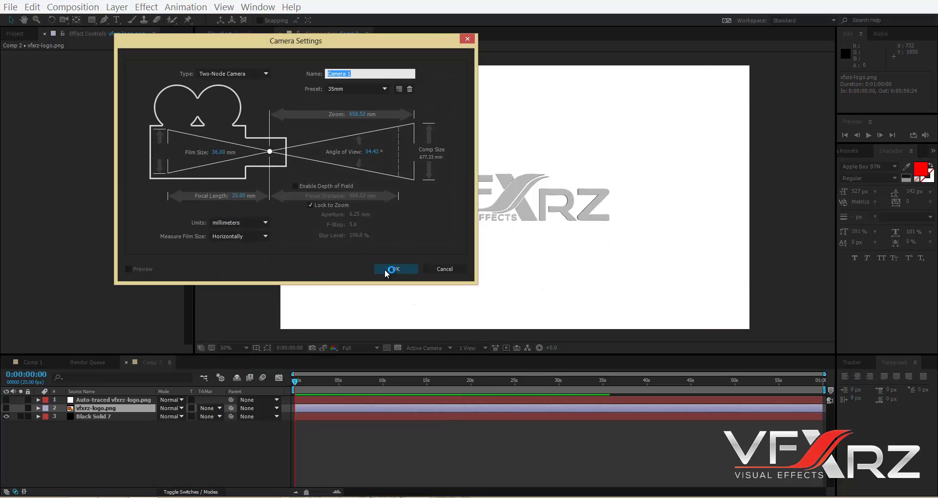
pyautogui.click(395, 269)
# Add an orange point light at 84% intensity and shift it about 95 px along Z to about -761.
pyautogui.rightClick(234, 447)
pyautogui.moveTo(281, 334)
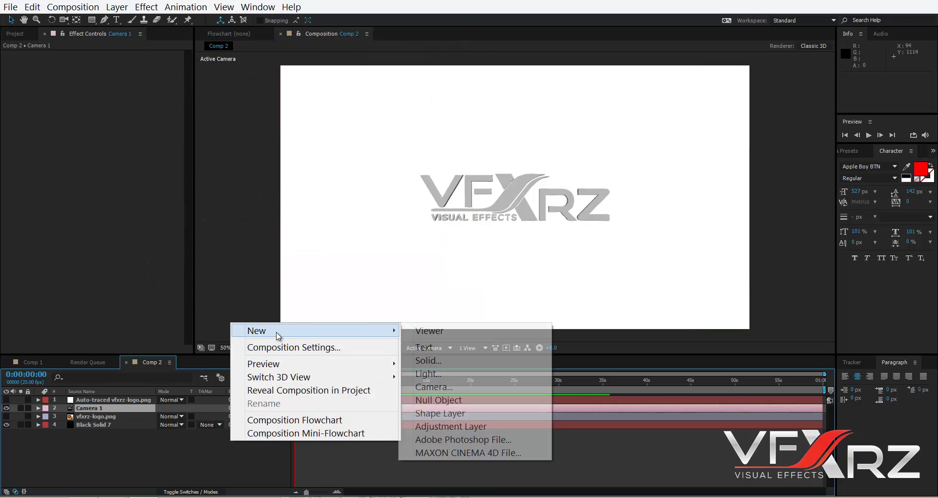
pyautogui.click(426, 375)
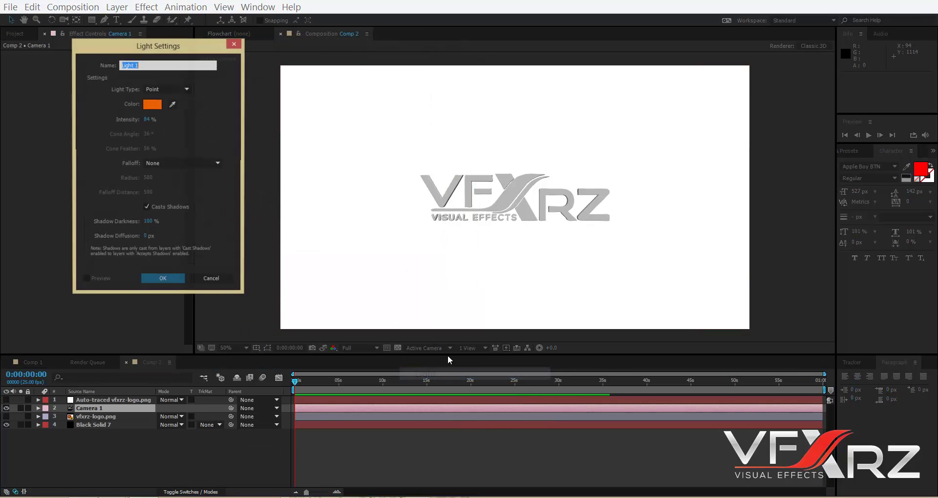
pyautogui.click(153, 280)
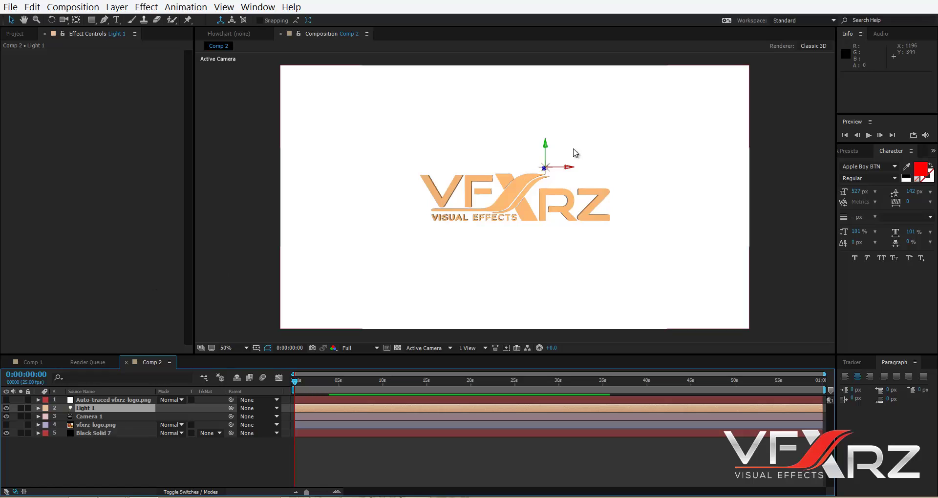
pyautogui.moveTo(547, 170); pyautogui.dragTo(572, 170)
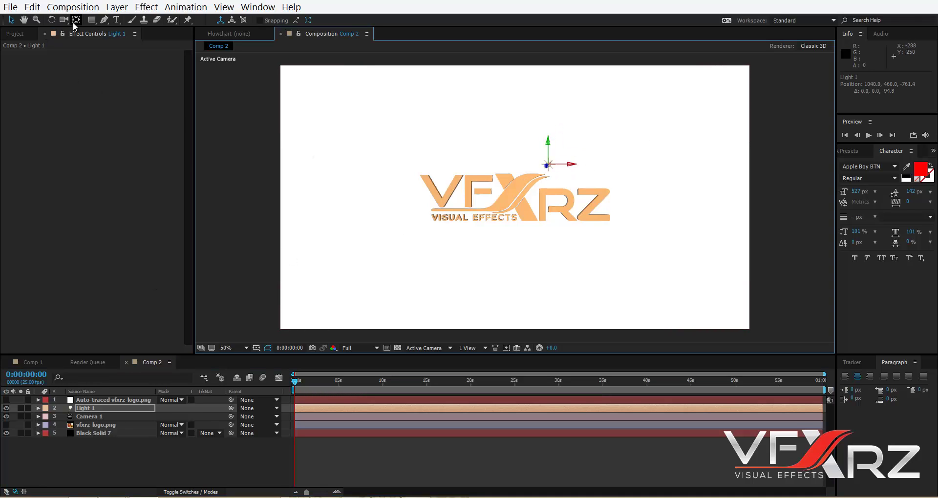
# Dolly Camera 1 toward the logo and orbit it to an angled view at about 535, 412, -872.
pyautogui.click(64, 20)
pyautogui.scroll(10, 518, 198)
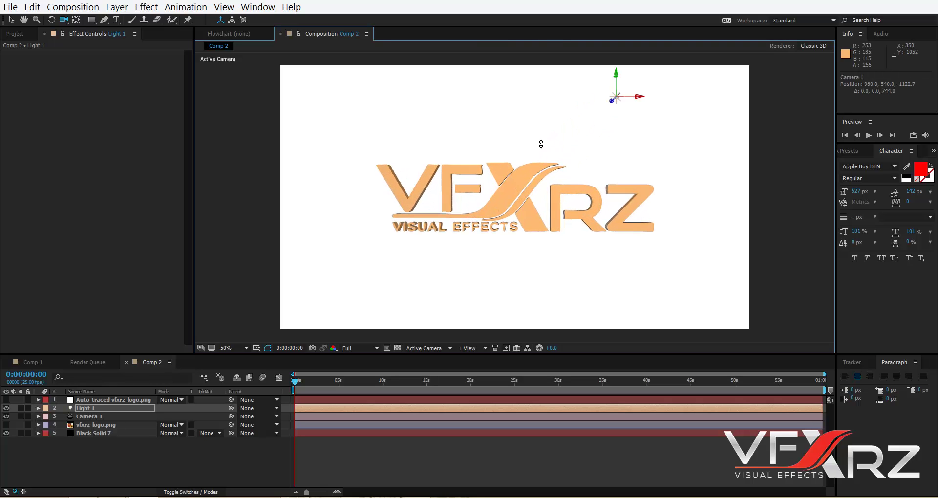
pyautogui.moveTo(490, 193); pyautogui.dragTo(508, 200)
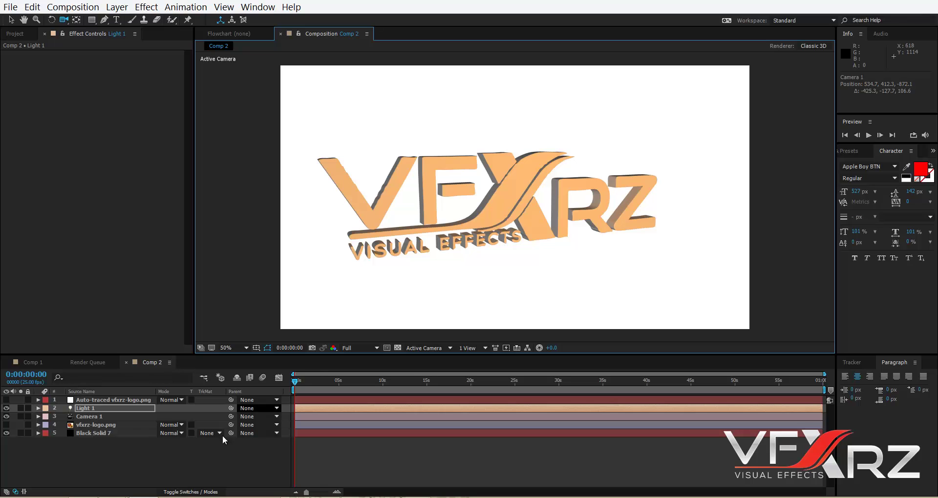
# Reopen Scene Setup from the black solid's Element effect and set the extrusion model's bevel copies to 3.
pyautogui.click(102, 434)
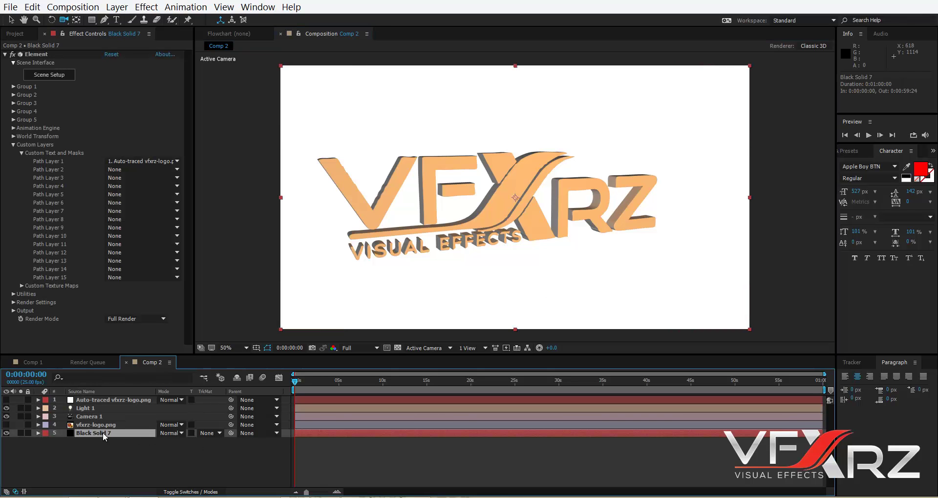
pyautogui.click(43, 77)
pyautogui.click(60, 81)
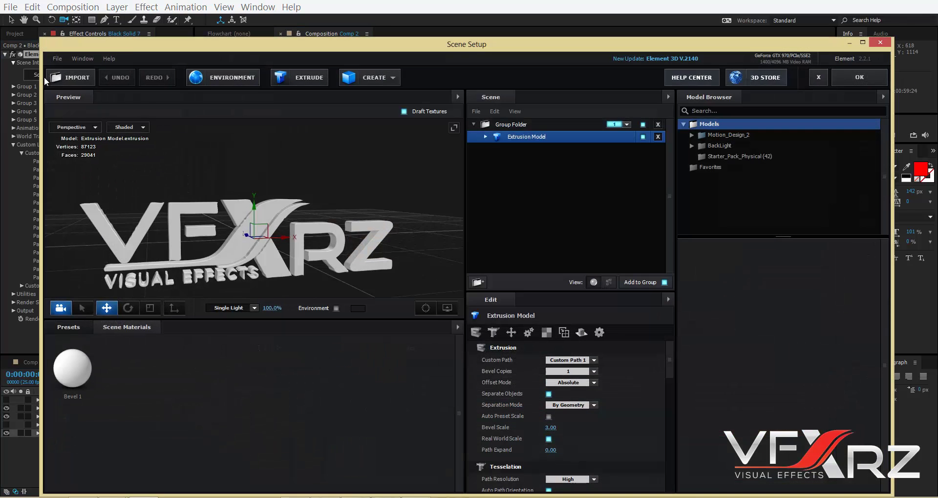
pyautogui.moveTo(131, 52); pyautogui.dragTo(149, 45)
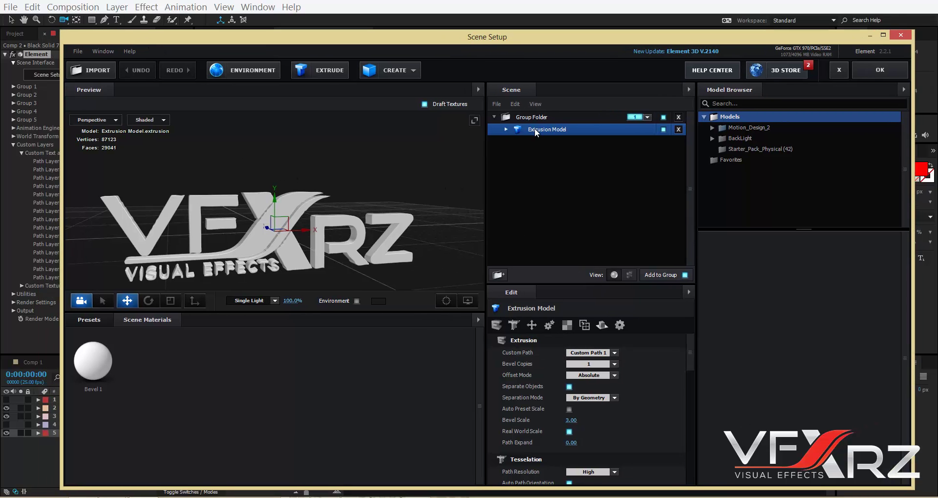
pyautogui.doubleClick(557, 131)
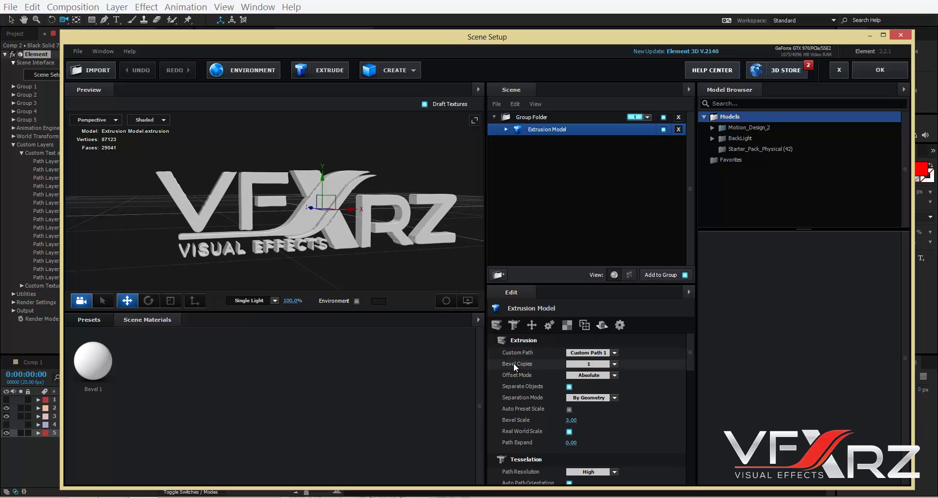
pyautogui.click(591, 364)
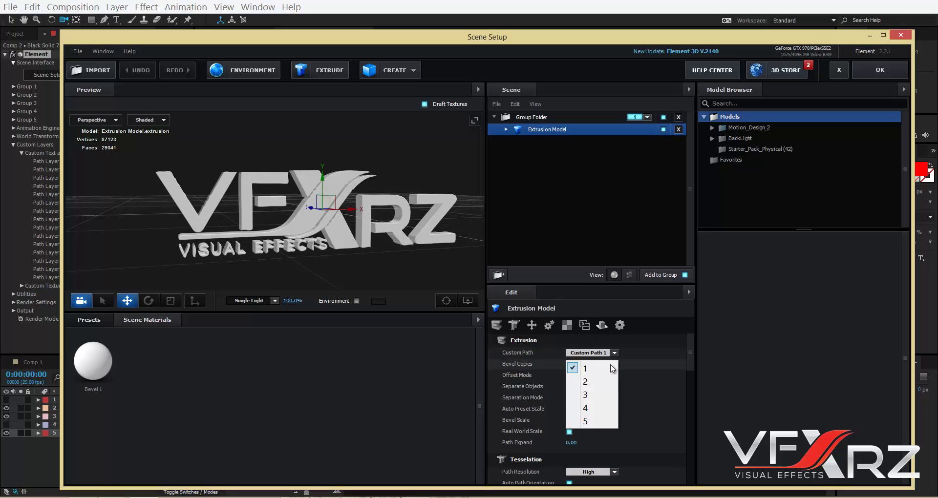
pyautogui.click(589, 396)
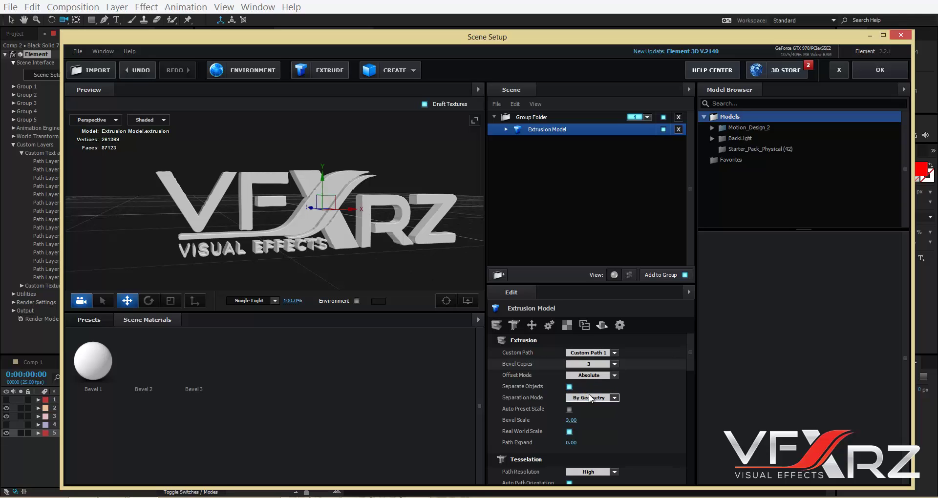
# Set the extrusion model's offset mode to Relative and inspect the stacked bevels from above.
pyautogui.click(615, 375)
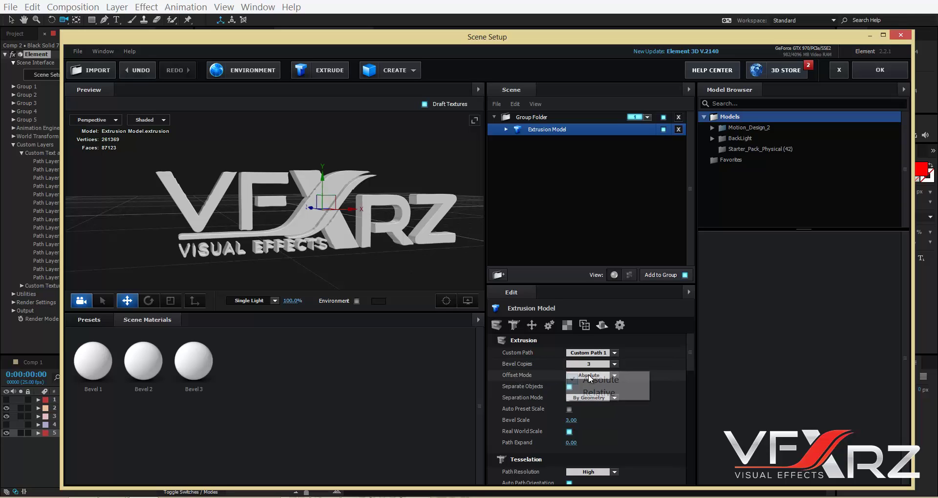
pyautogui.click(577, 394)
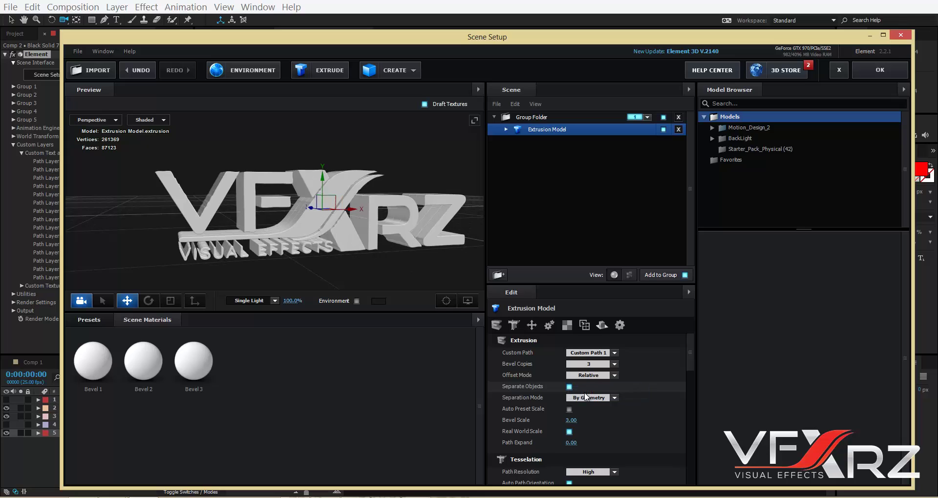
pyautogui.moveTo(417, 154); pyautogui.dragTo(424, 165)
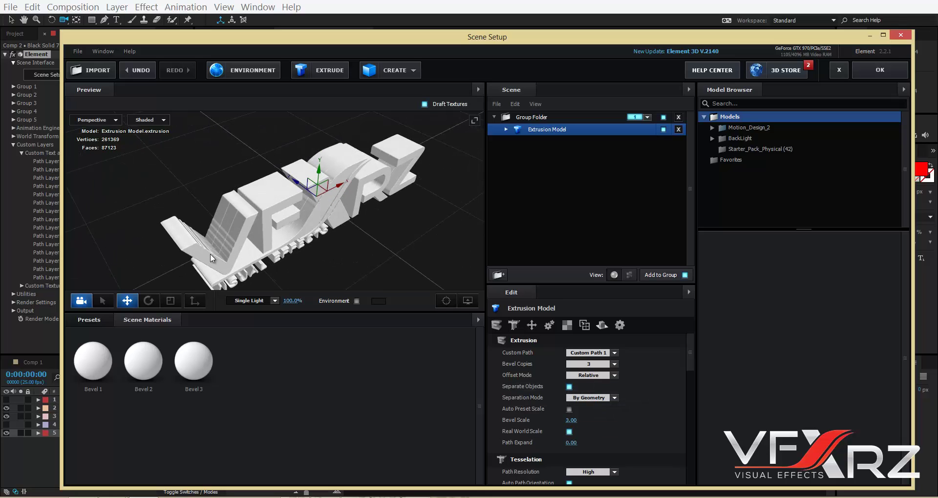
# Expand the extrusion model's bevels and increase the bevel size of Bevel 1 to about 3.56.
pyautogui.click(506, 129)
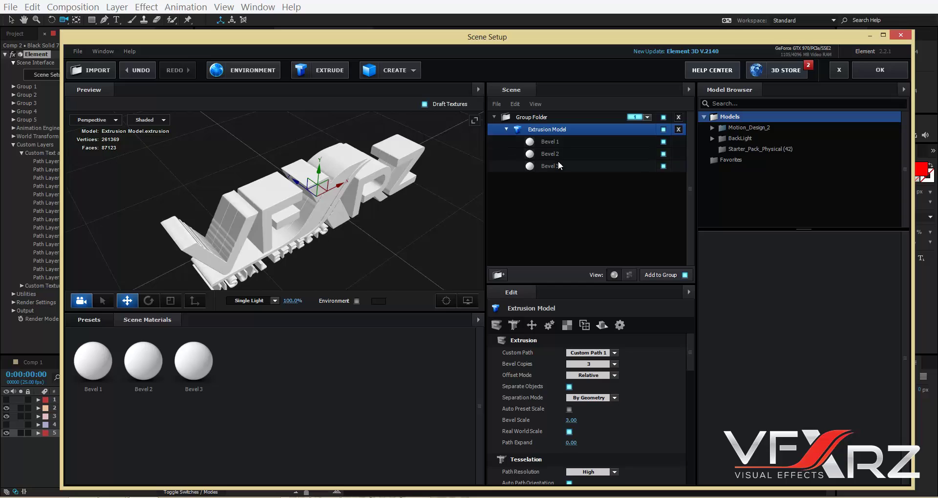
pyautogui.hotkey('ctrl', 'z')
pyautogui.click(571, 153)
pyautogui.click(571, 142)
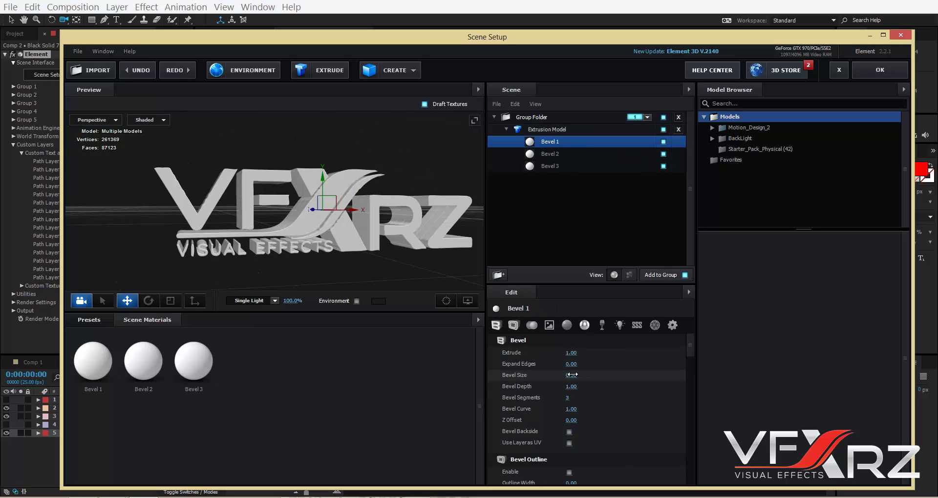
pyautogui.moveTo(578, 376); pyautogui.dragTo(720, 373)
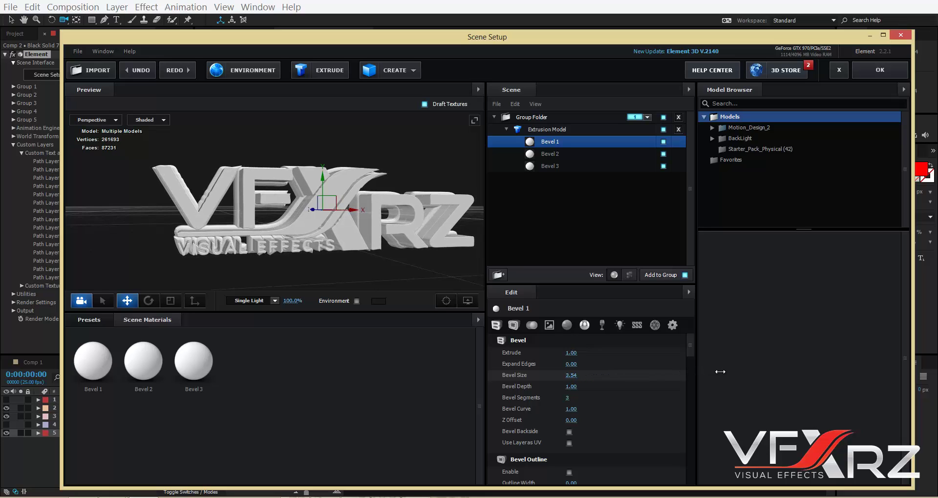
pyautogui.moveTo(442, 200); pyautogui.dragTo(420, 194)
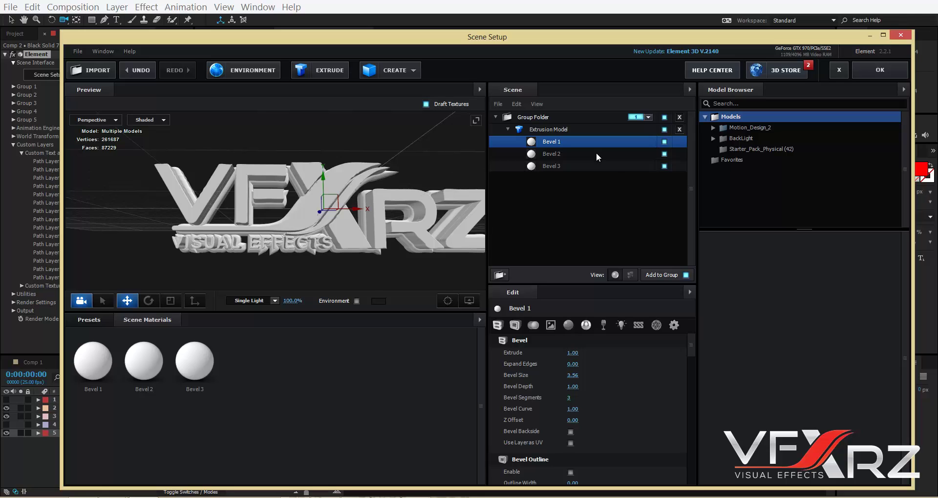
# Increase the bevel size of Bevel 2 to about 1.61 and check the layered edges around the logo.
pyautogui.click(555, 154)
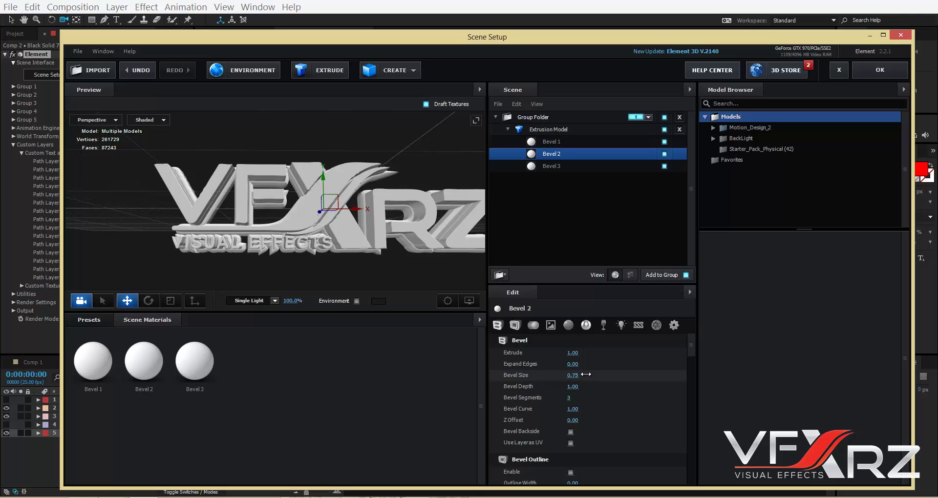
pyautogui.moveTo(586, 374); pyautogui.dragTo(623, 372)
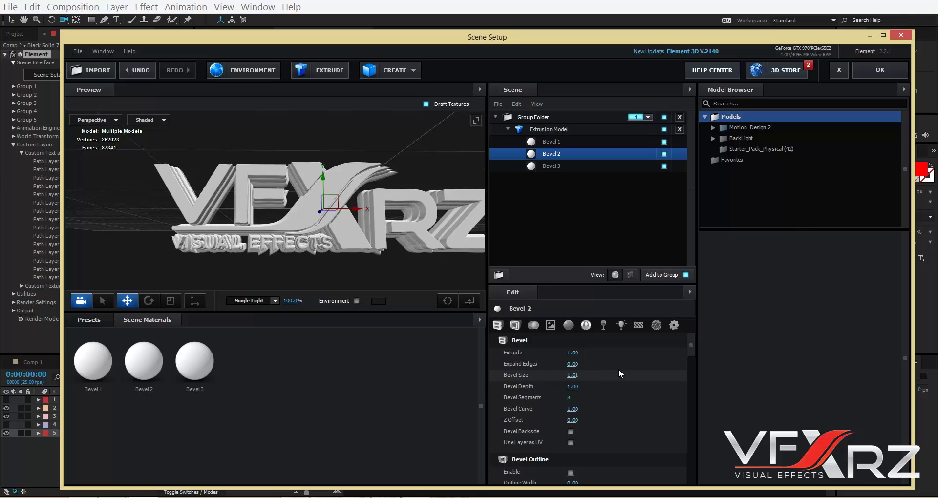
pyautogui.moveTo(390, 225); pyautogui.dragTo(252, 176)
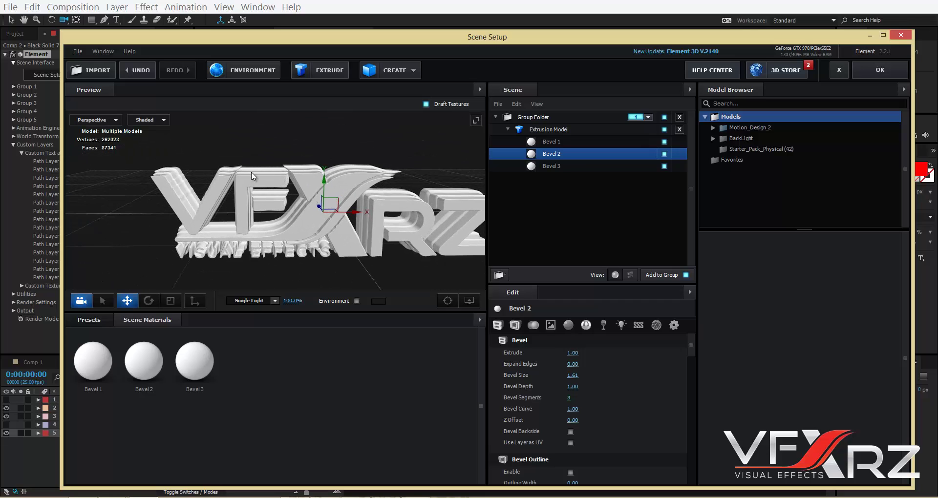
pyautogui.moveTo(378, 205)
pyautogui.mouseDown()
pyautogui.moveTo(362, 196)
pyautogui.moveTo(415, 237)
pyautogui.moveTo(357, 213)
pyautogui.moveTo(307, 237)
pyautogui.moveTo(283, 235)
pyautogui.moveTo(365, 216)
pyautogui.mouseUp()
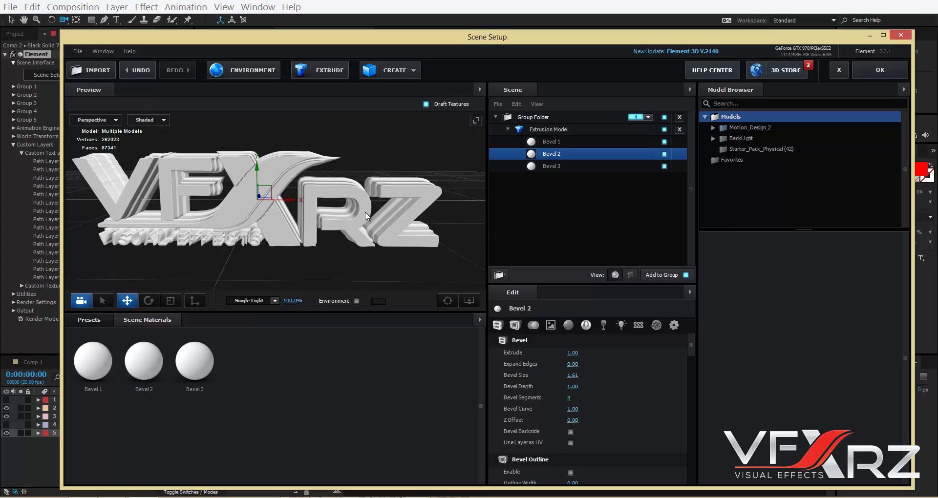
# Open the diffuse texture channel settings of the Bevel 1 material.
pyautogui.click(102, 372)
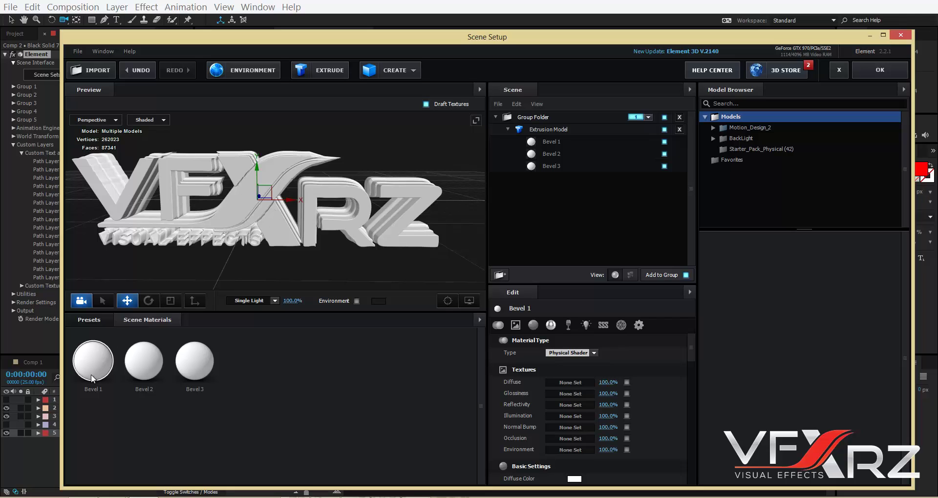
pyautogui.scroll(-3, 635, 409)
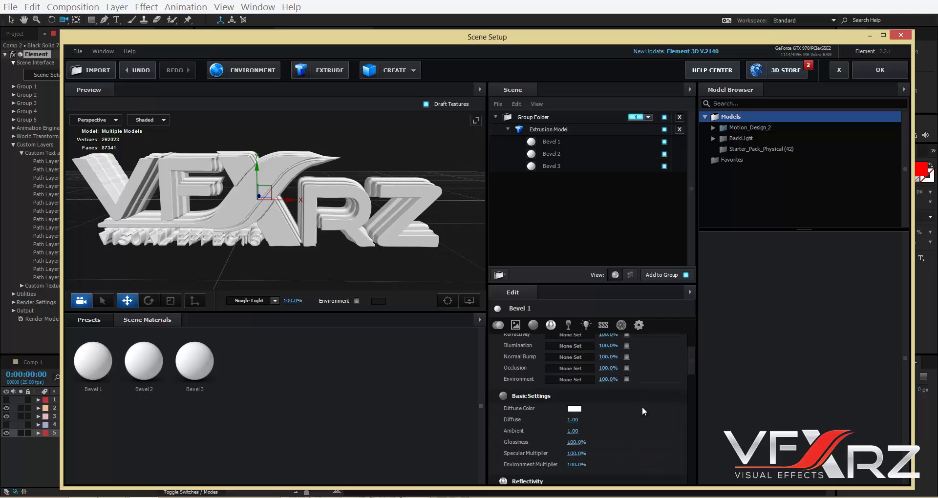
pyautogui.scroll(-3, 642, 407)
pyautogui.scroll(6, 643, 404)
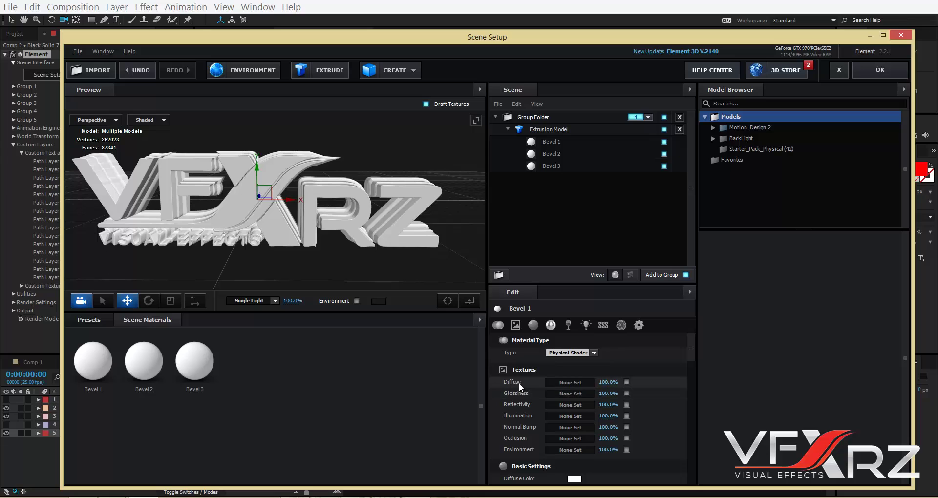
pyautogui.click(570, 383)
pyautogui.moveTo(645, 283); pyautogui.dragTo(637, 253)
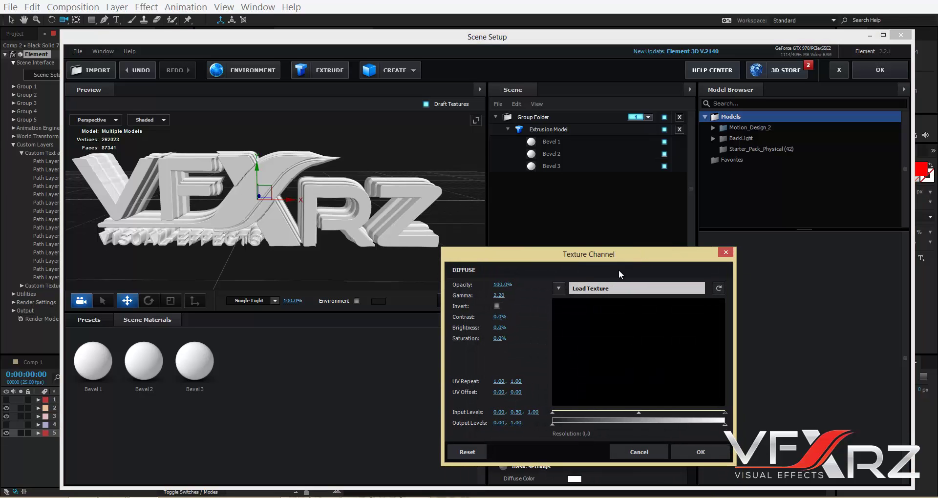
# Load shutterstock_122518495.jpg from the Textures folder in Pictures as the diffuse texture and accept its downscaling.
pyautogui.click(586, 293)
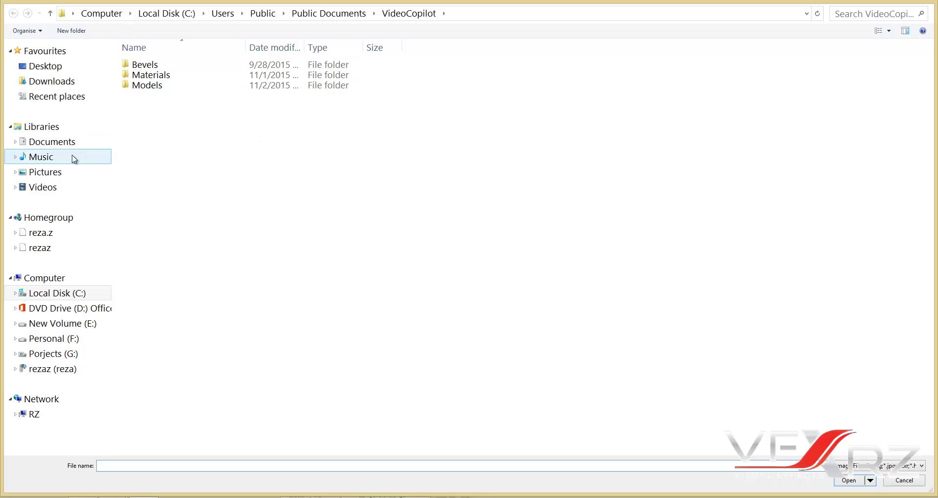
pyautogui.click(64, 175)
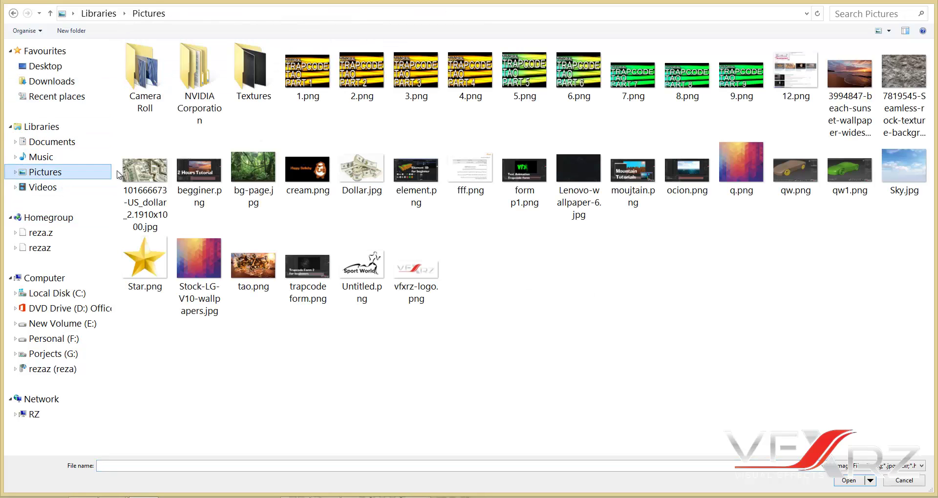
pyautogui.doubleClick(255, 80)
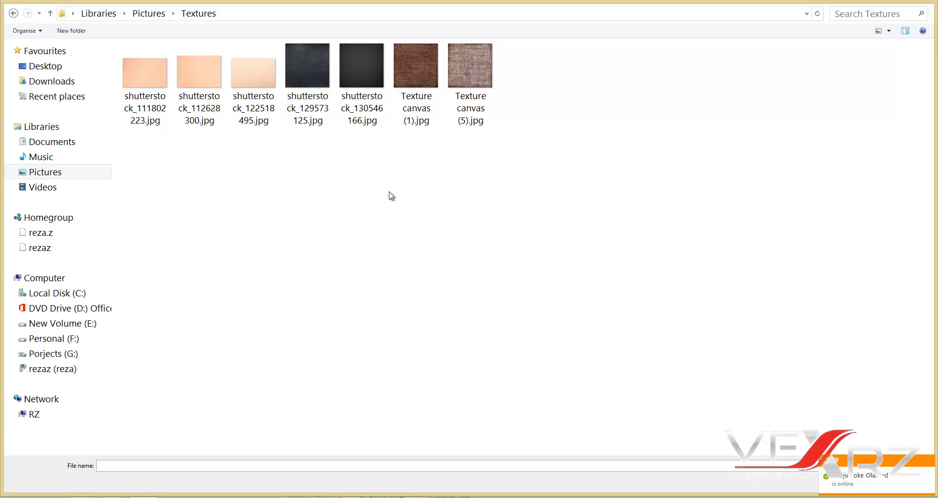
pyautogui.click(259, 104)
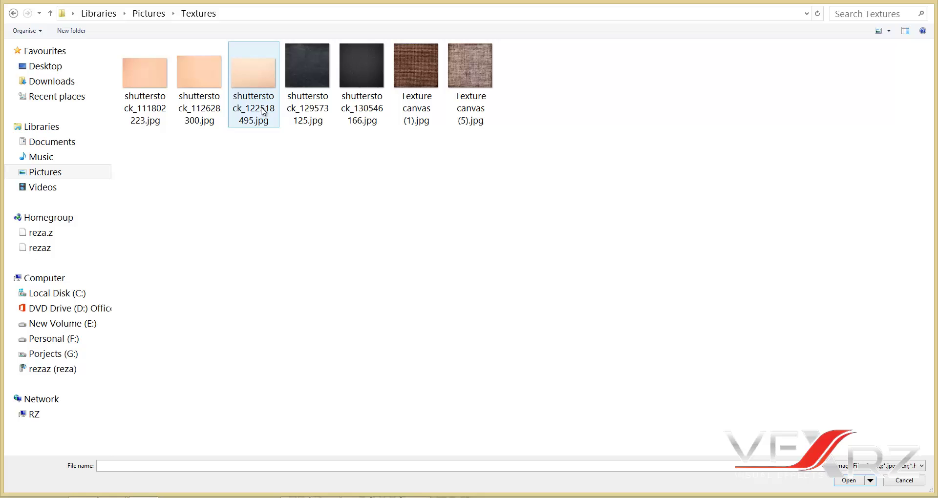
pyautogui.click(856, 482)
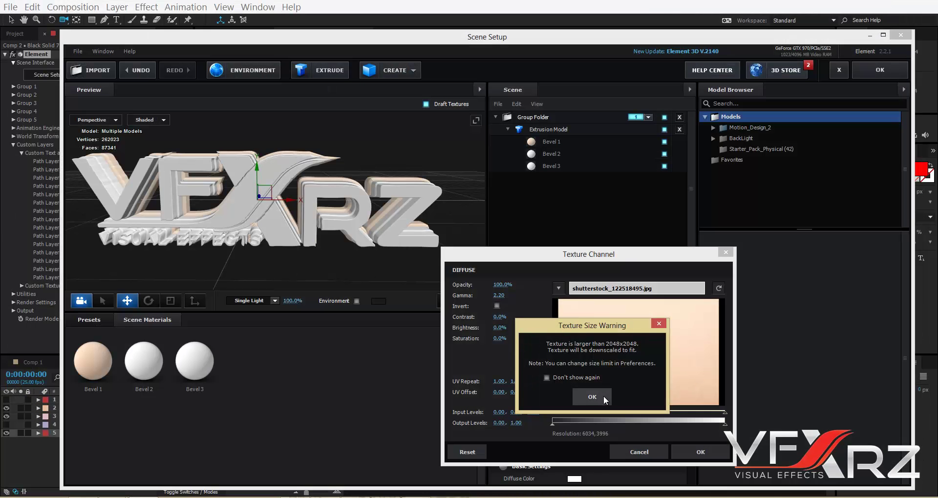
pyautogui.click(612, 398)
pyautogui.click(705, 447)
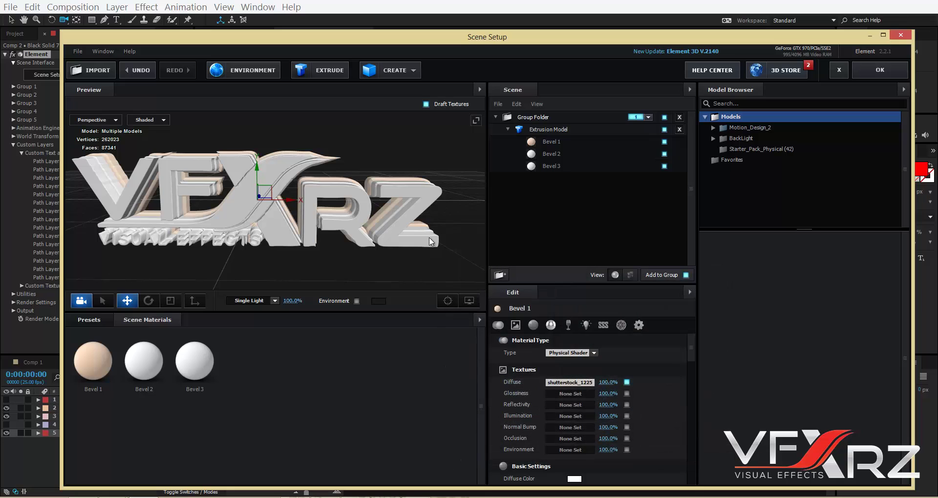
# Load Texture canvas (1).jpg as the Bevel 2 material's diffuse texture and accept its downscaling.
pyautogui.click(144, 362)
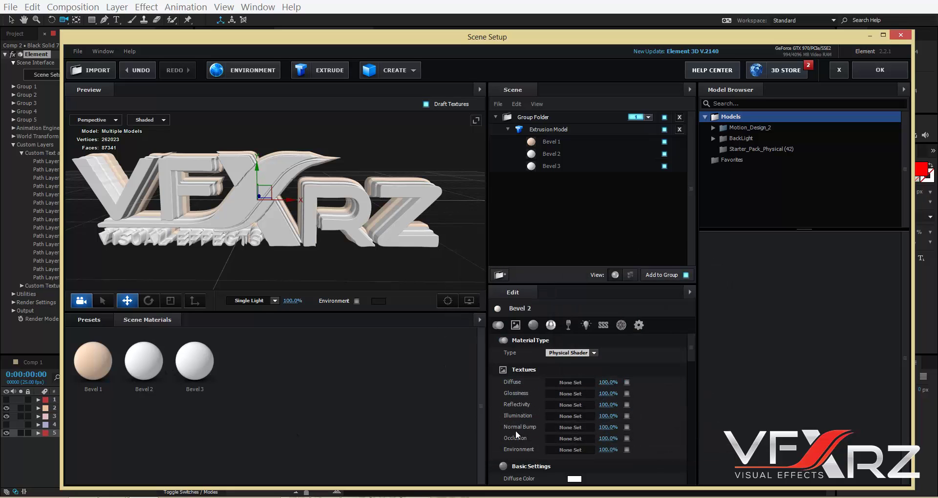
pyautogui.click(582, 384)
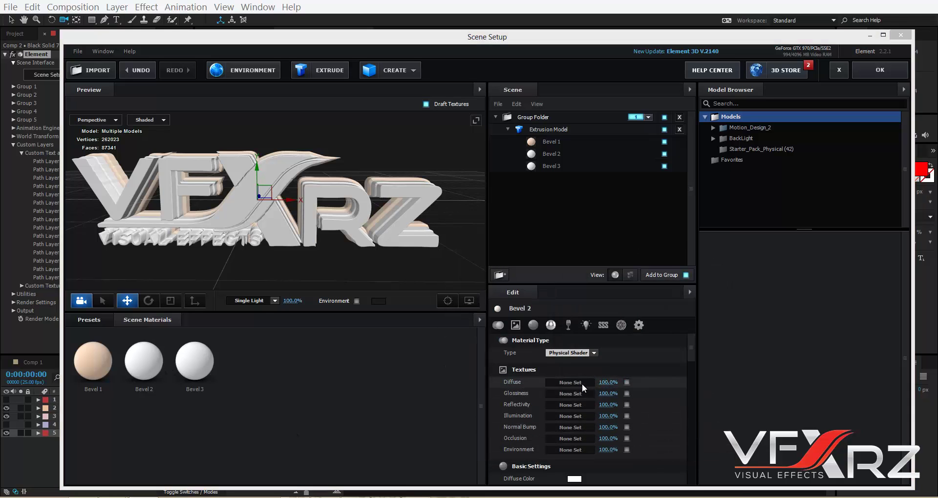
pyautogui.click(649, 319)
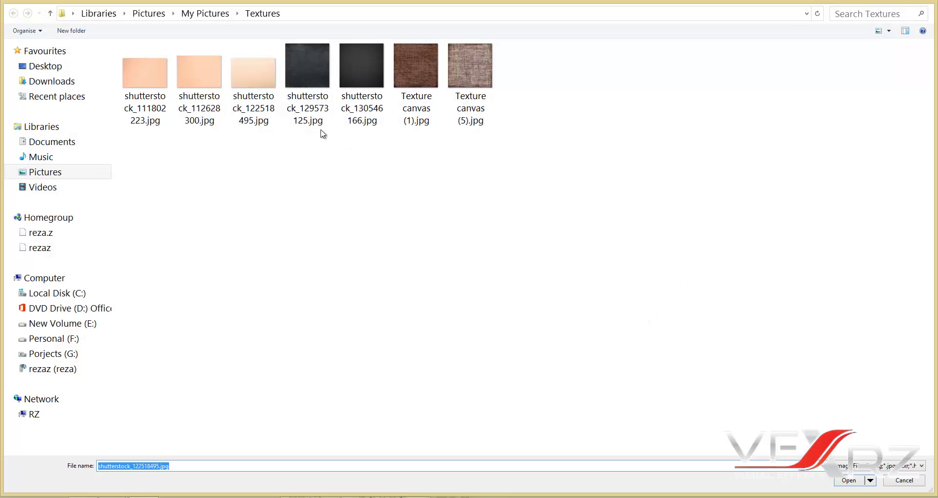
pyautogui.click(423, 73)
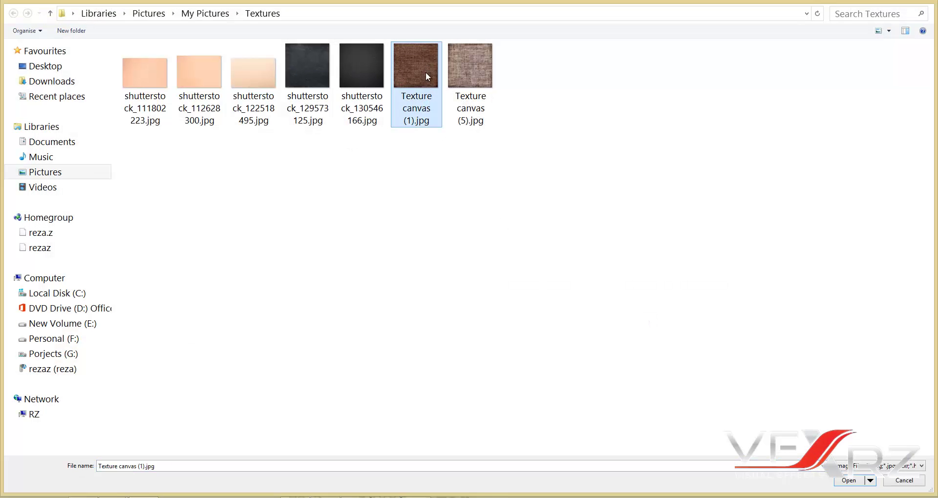
pyautogui.doubleClick(427, 85)
pyautogui.click(594, 426)
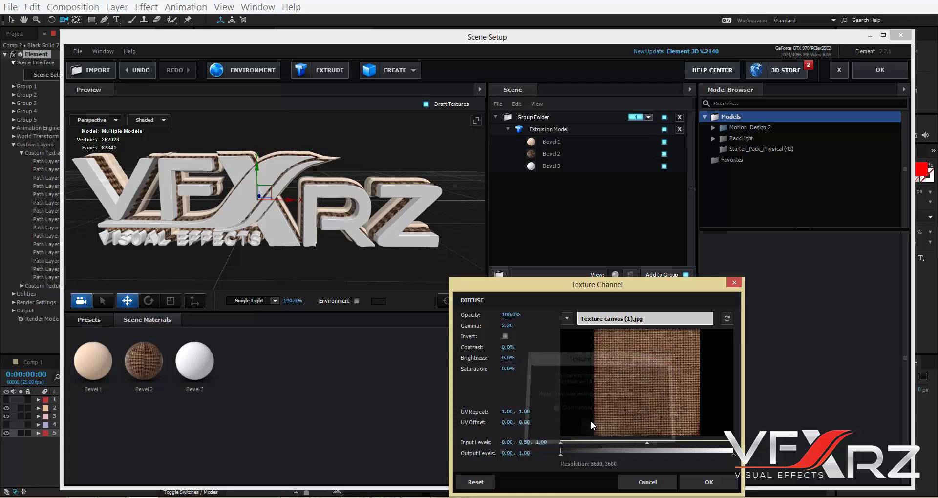
pyautogui.click(709, 482)
# Load shutterstock_129573125.jpg as the Bevel 3 material's diffuse texture, accept its downscaling and inspect the textured logo.
pyautogui.click(194, 361)
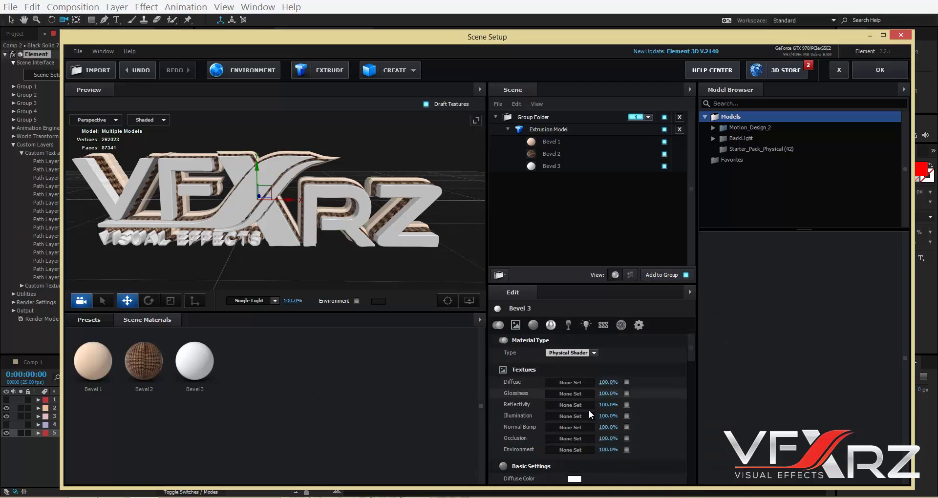
pyautogui.click(584, 384)
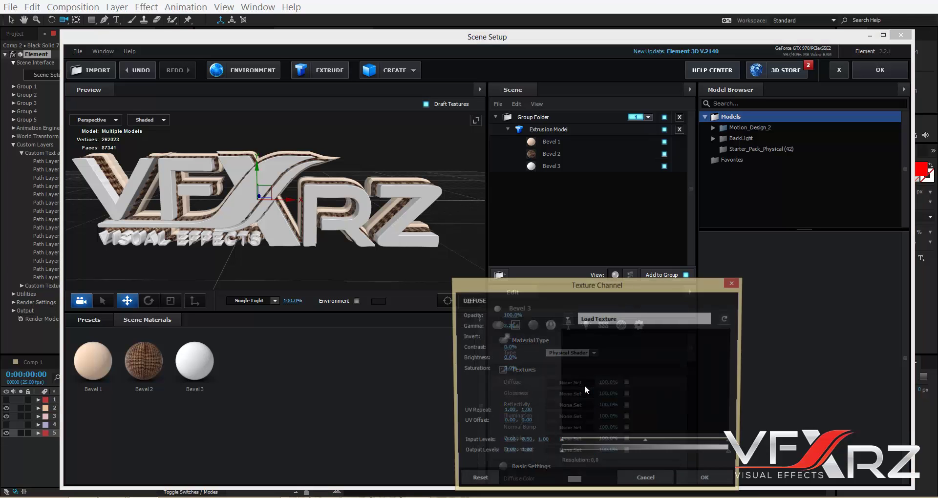
pyautogui.click(627, 319)
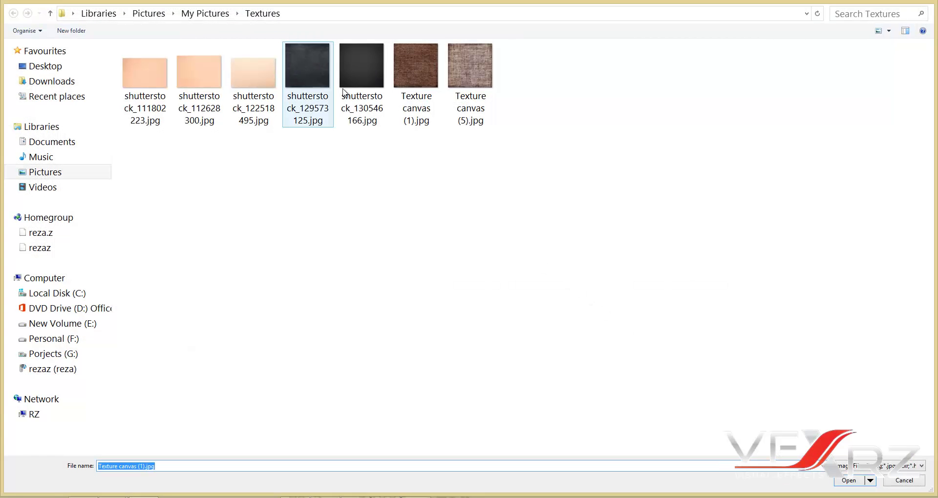
pyautogui.click(316, 76)
pyautogui.doubleClick(317, 76)
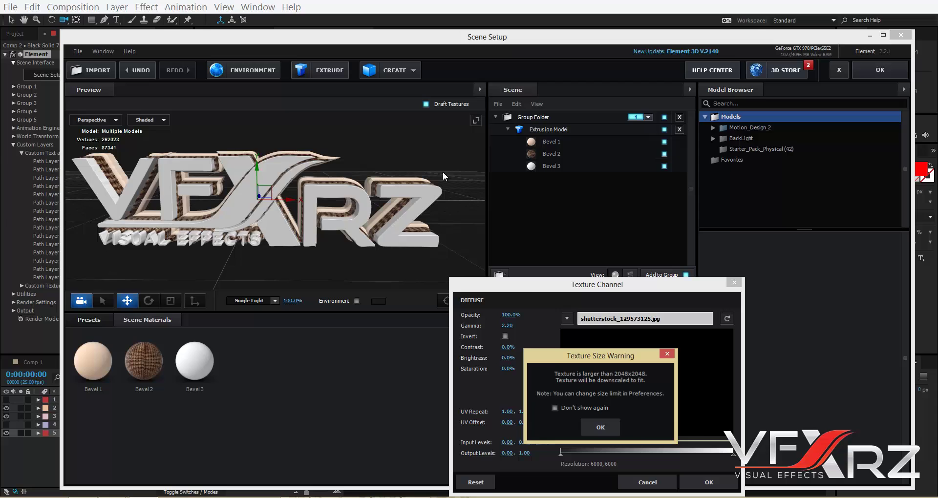
pyautogui.click(606, 422)
pyautogui.click(723, 485)
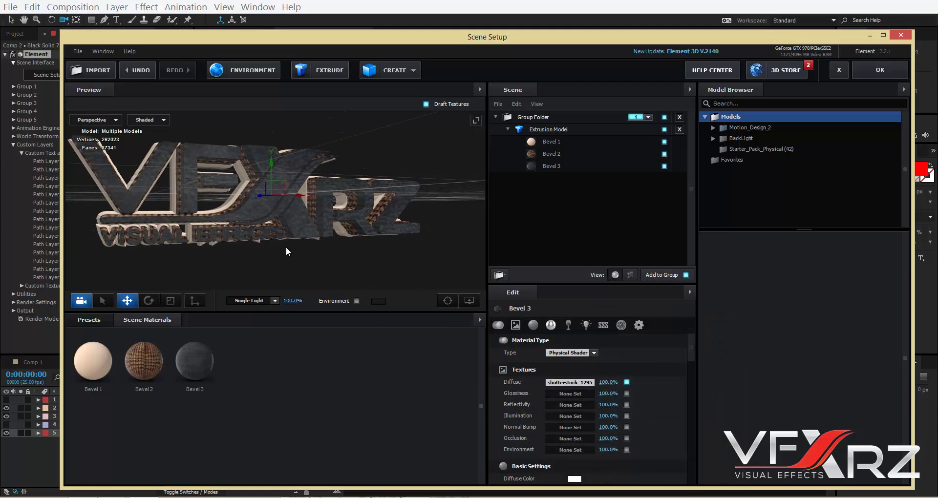
pyautogui.moveTo(275, 182); pyautogui.dragTo(324, 271)
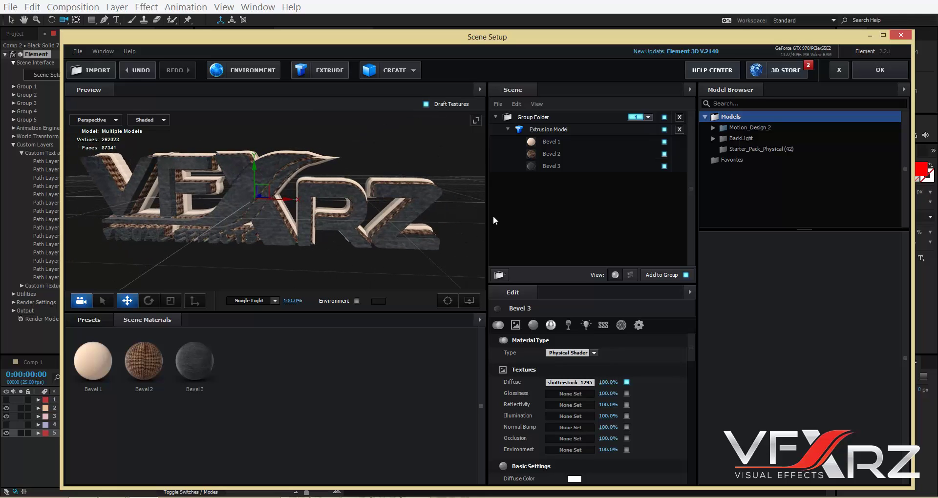
# Set the reflectivity intensity of the Bevel 3 material to 17%.
pyautogui.click(557, 166)
pyautogui.moveTo(693, 339); pyautogui.dragTo(699, 389)
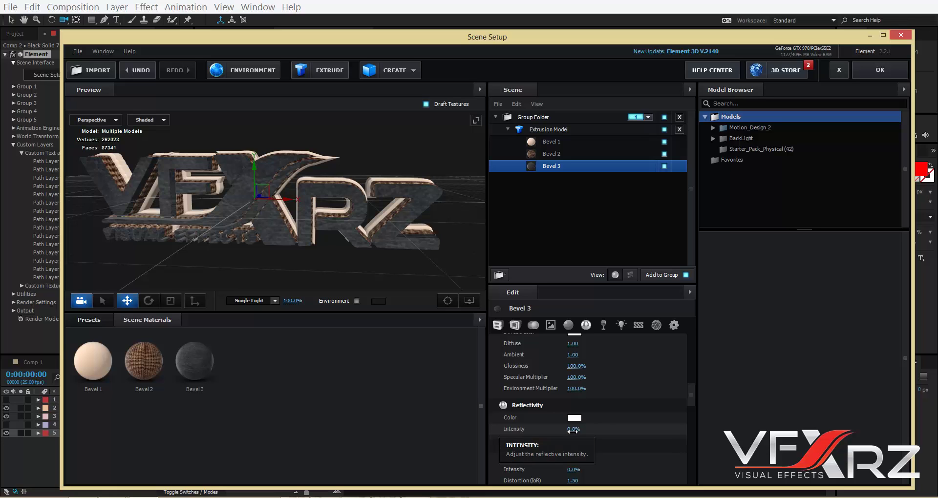
pyautogui.moveTo(573, 431)
pyautogui.mouseDown()
pyautogui.moveTo(629, 426)
pyautogui.moveTo(585, 428)
pyautogui.mouseUp()
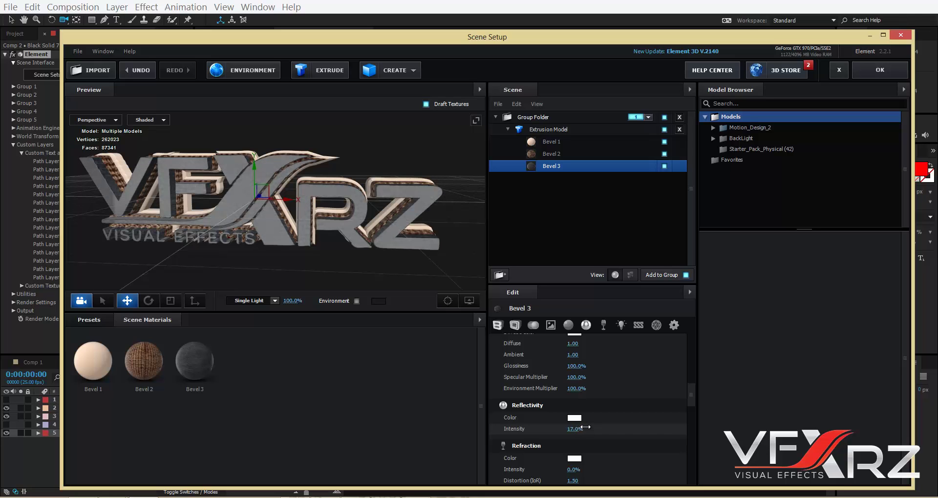
pyautogui.scroll(-2, 586, 427)
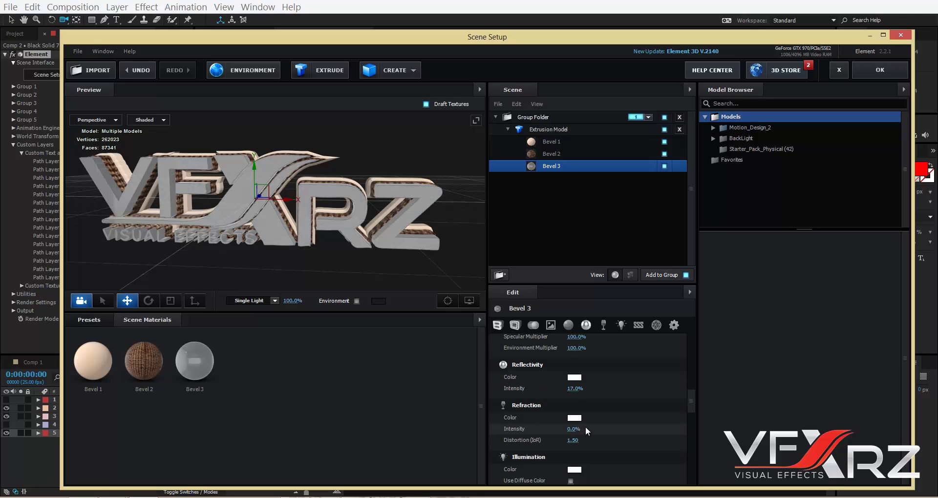
# Replace the scene's environment map with Basic_2K_02.jpg and apply the scene setup to the composition.
pyautogui.click(233, 72)
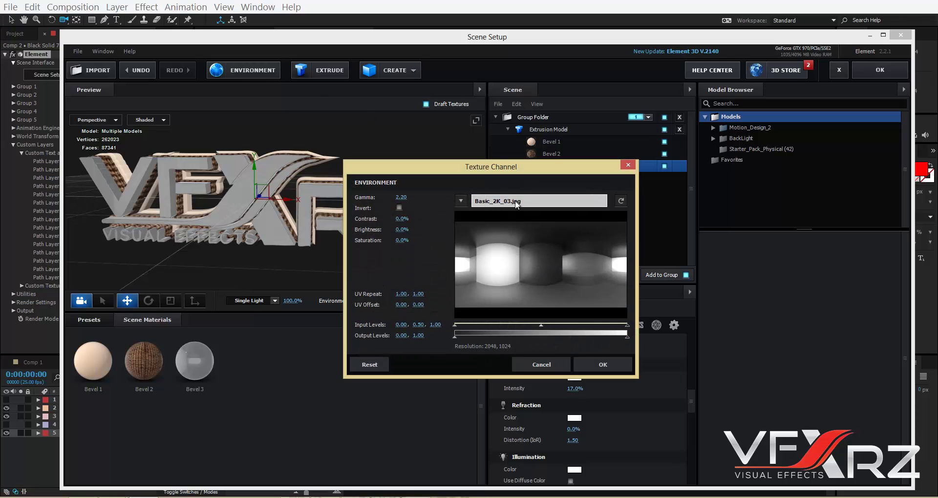
pyautogui.click(517, 204)
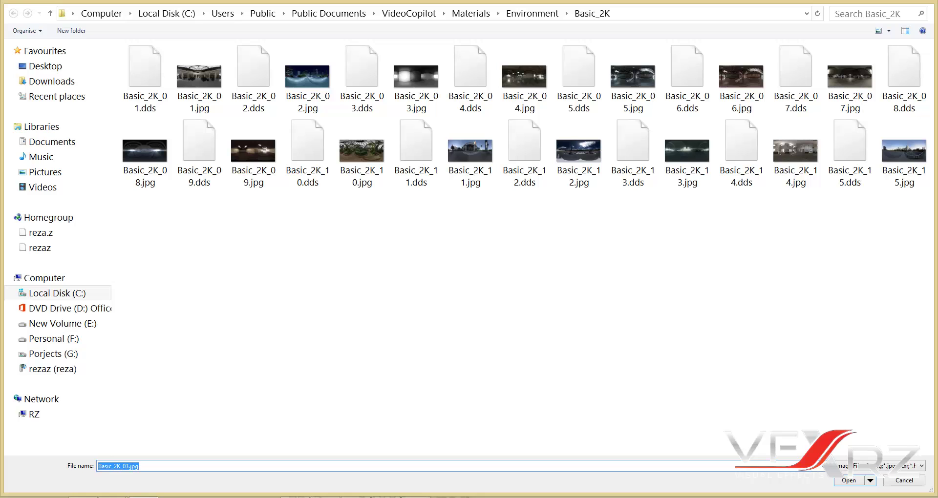
pyautogui.doubleClick(301, 78)
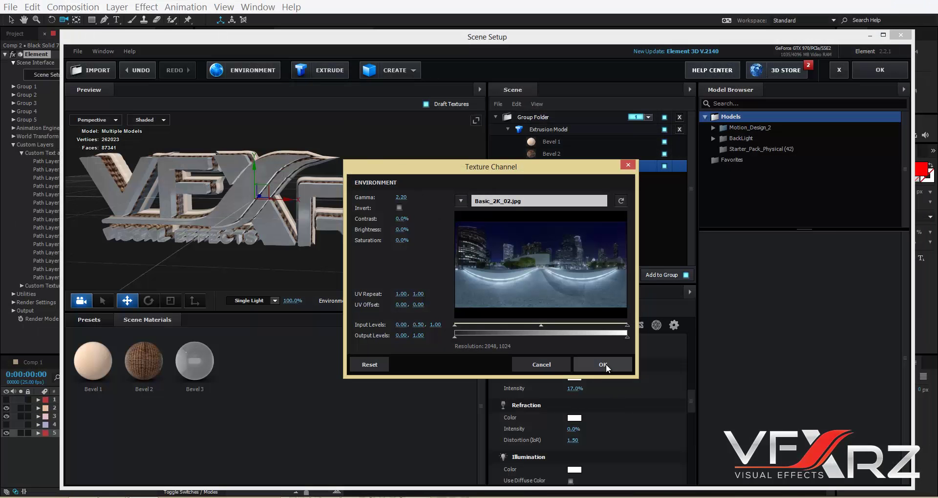
pyautogui.click(606, 365)
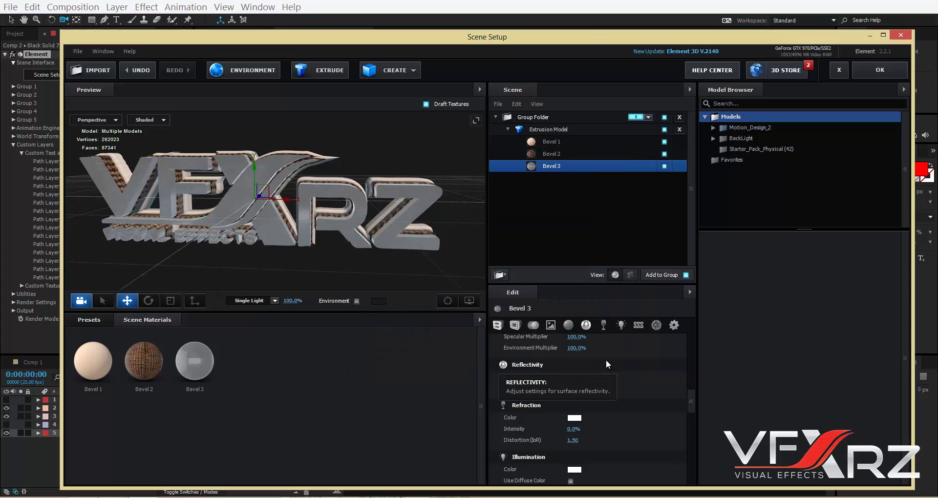
pyautogui.click(880, 70)
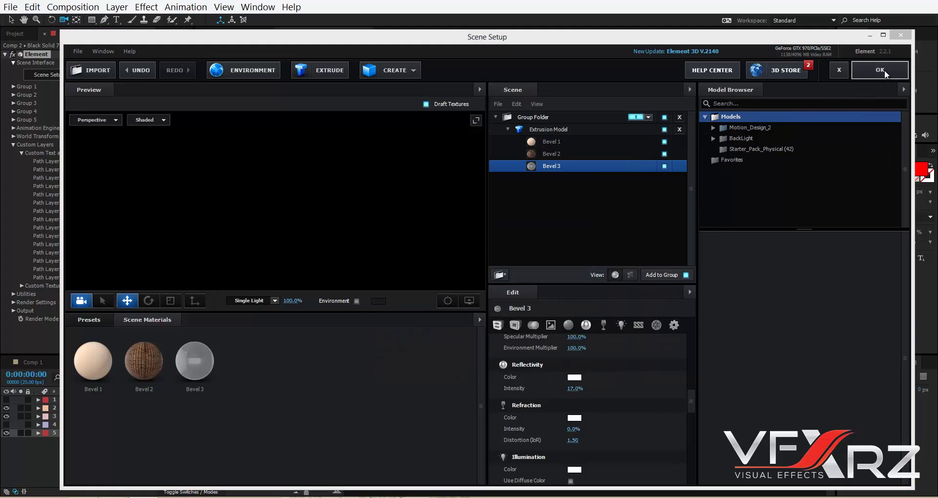
pyautogui.moveTo(611, 179); pyautogui.dragTo(551, 196)
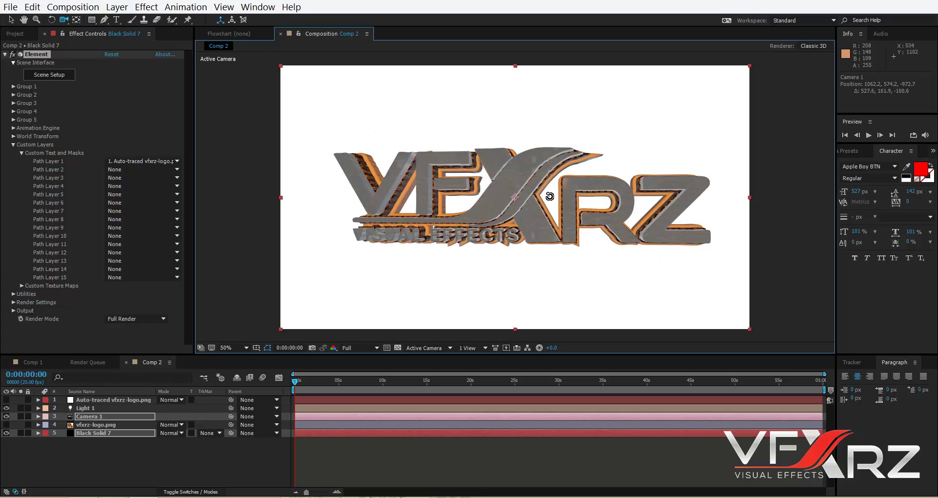
# Enable ambient occlusion in Element's render settings and raise the SSAO intensity to about 15.1.
pyautogui.click(16, 148)
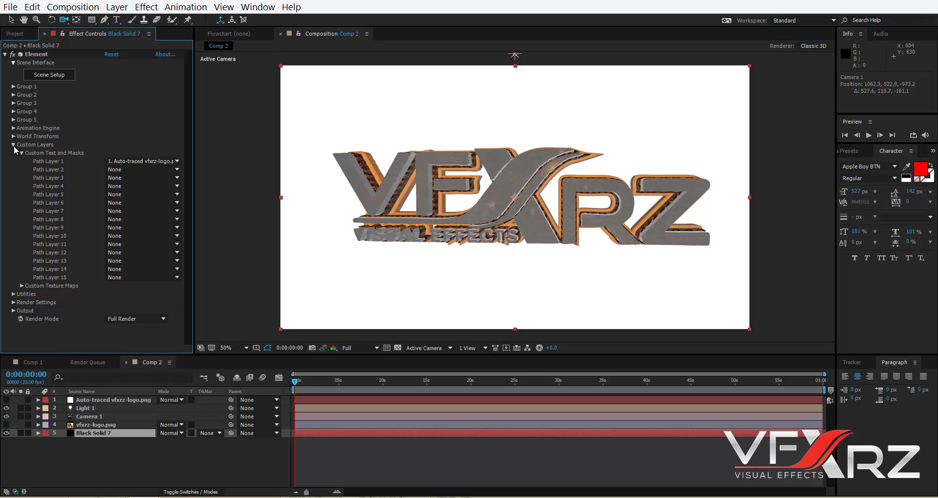
pyautogui.click(14, 145)
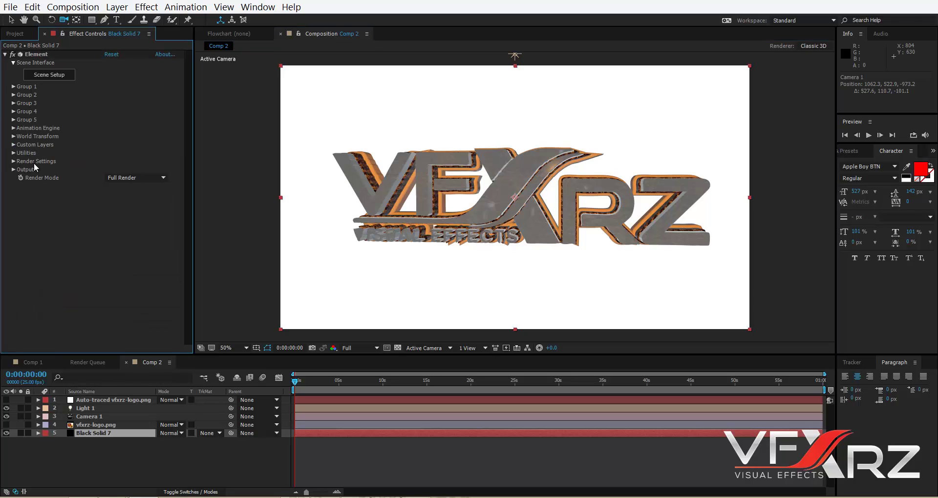
pyautogui.click(13, 162)
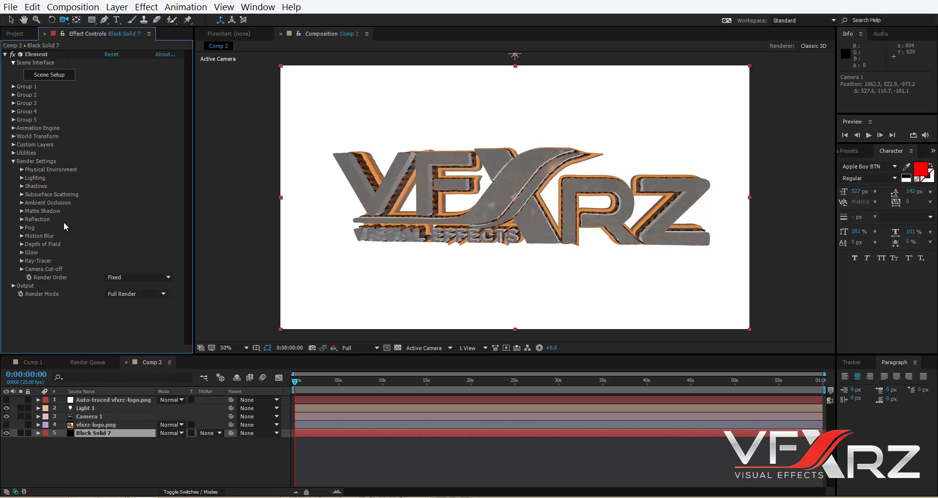
pyautogui.click(22, 204)
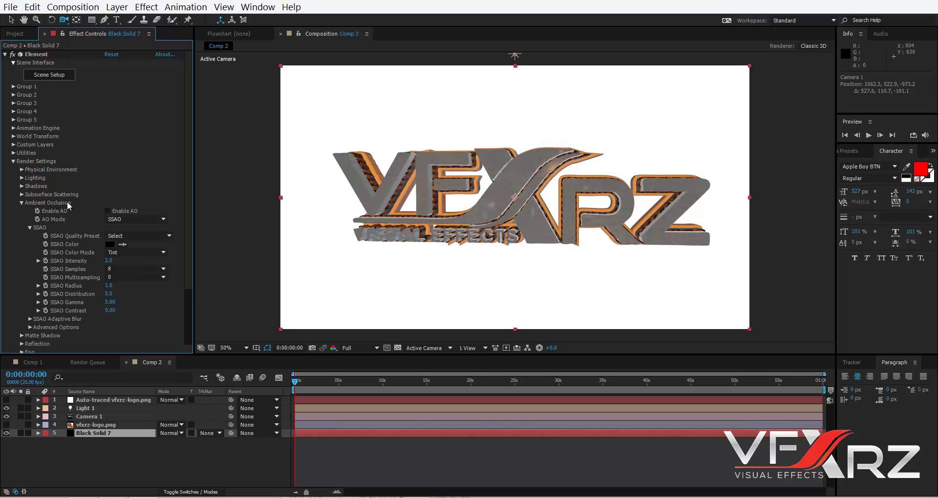
pyautogui.click(108, 212)
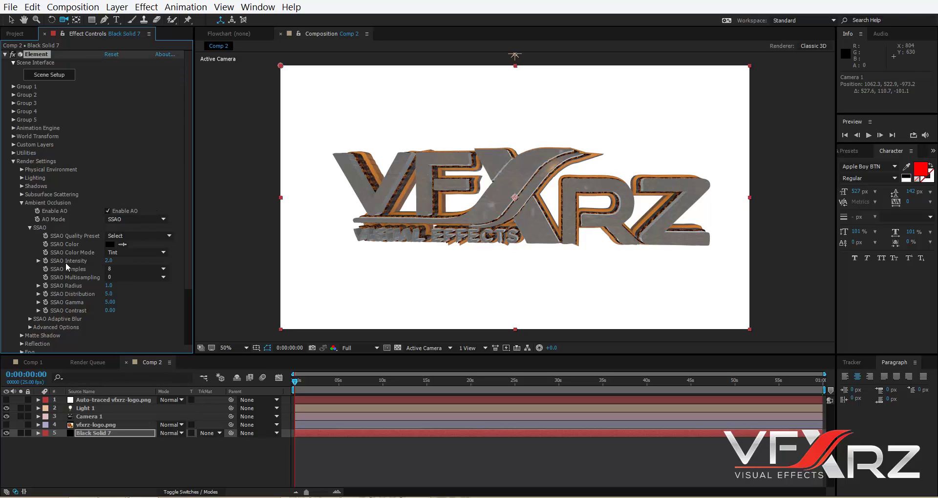
pyautogui.moveTo(119, 261); pyautogui.dragTo(164, 262)
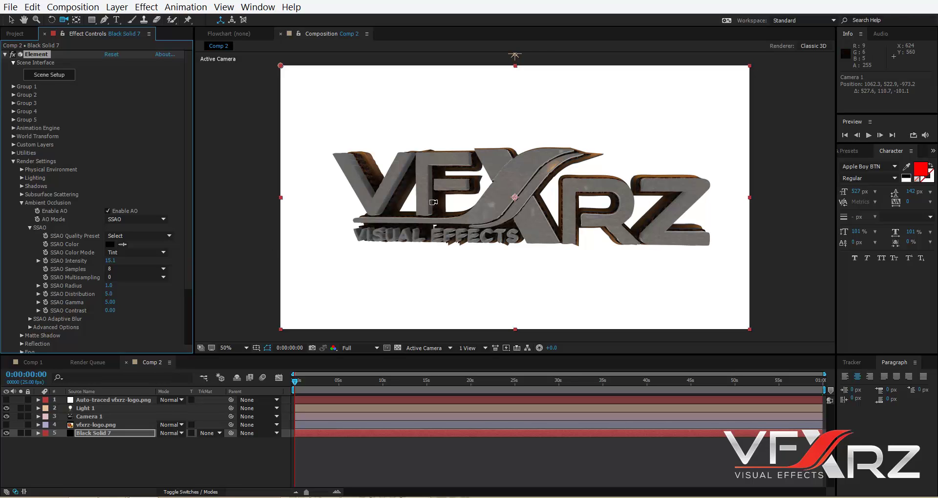
pyautogui.moveTo(426, 207)
pyautogui.mouseDown()
pyautogui.moveTo(462, 210)
pyautogui.moveTo(442, 193)
pyautogui.moveTo(442, 205)
pyautogui.mouseUp()
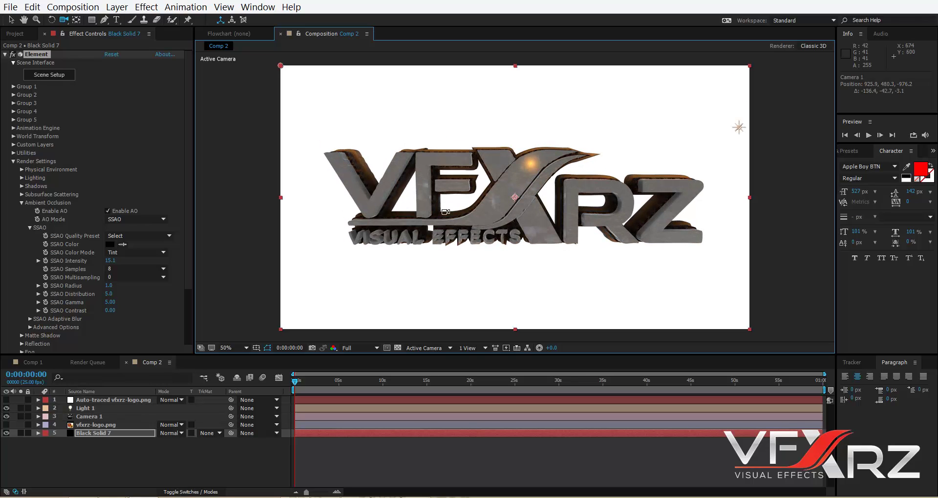
pyautogui.click(21, 203)
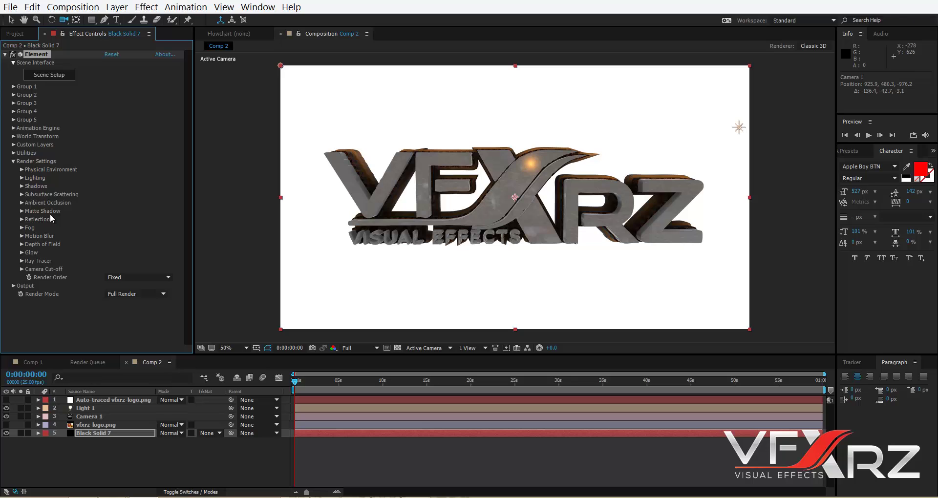
# Enable Element's glow with Luminance as its source and reduce the glow radius to about 0.80.
pyautogui.click(22, 252)
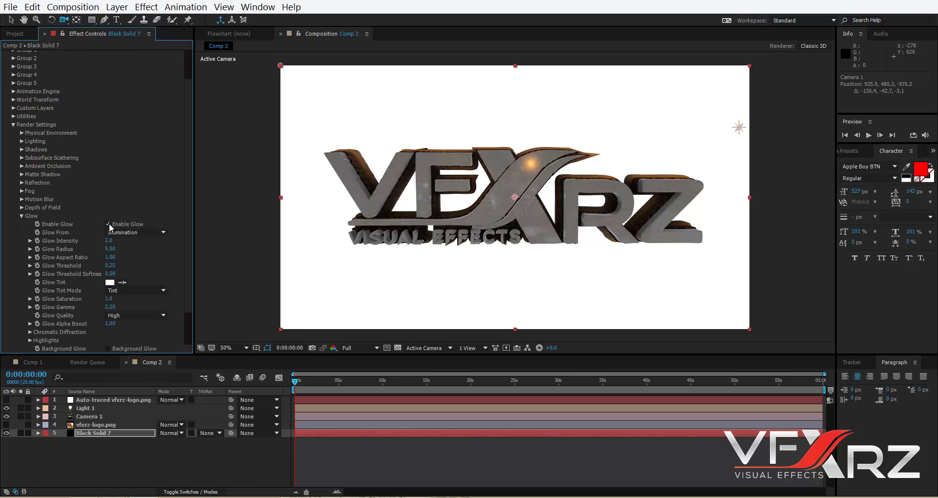
pyautogui.click(126, 235)
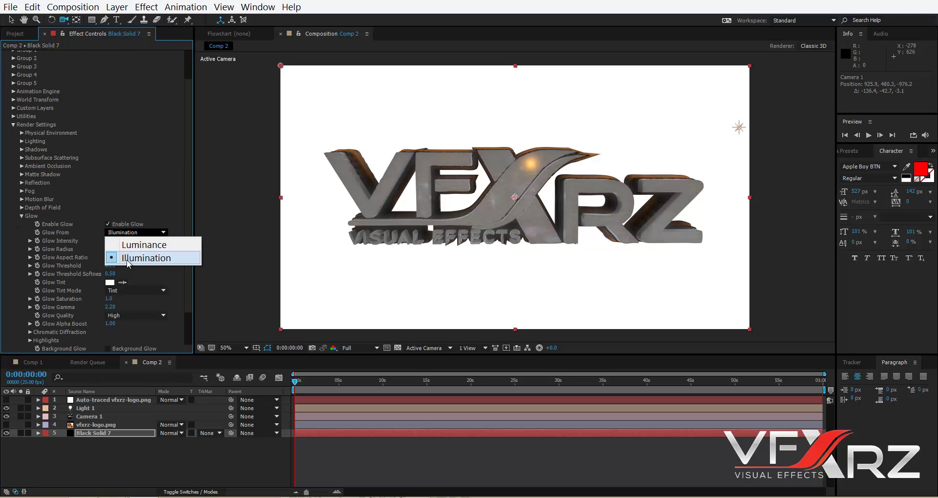
pyautogui.click(171, 248)
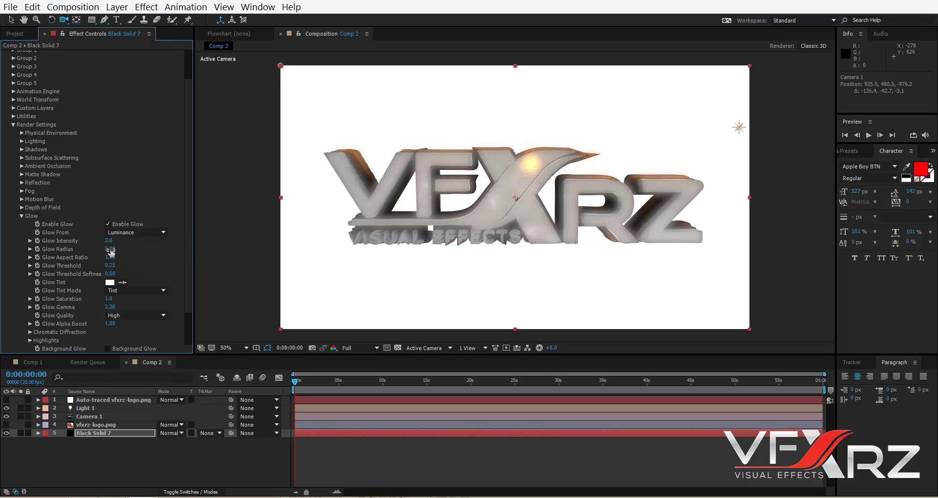
pyautogui.moveTo(102, 250); pyautogui.dragTo(82, 249)
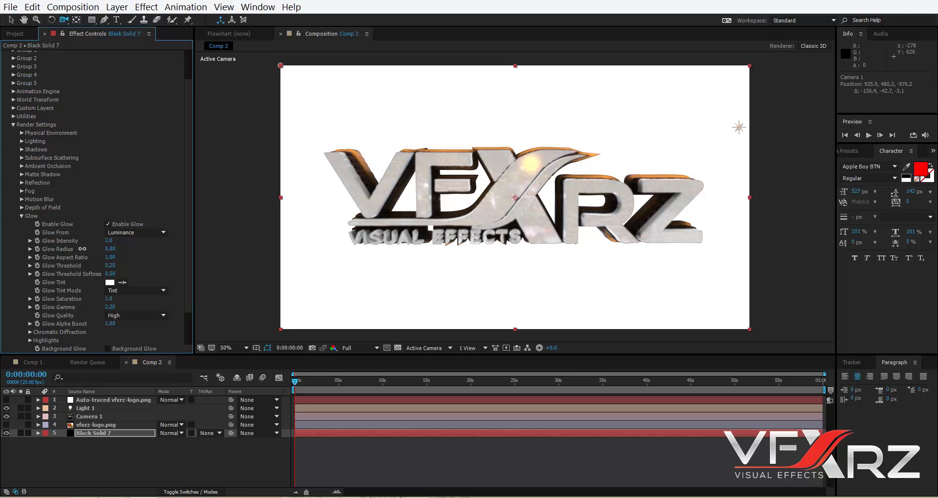
# Try lowering the glow intensity to 0.5 and undo the change.
pyautogui.click(108, 241)
pyautogui.moveTo(129, 243); pyautogui.dragTo(100, 240)
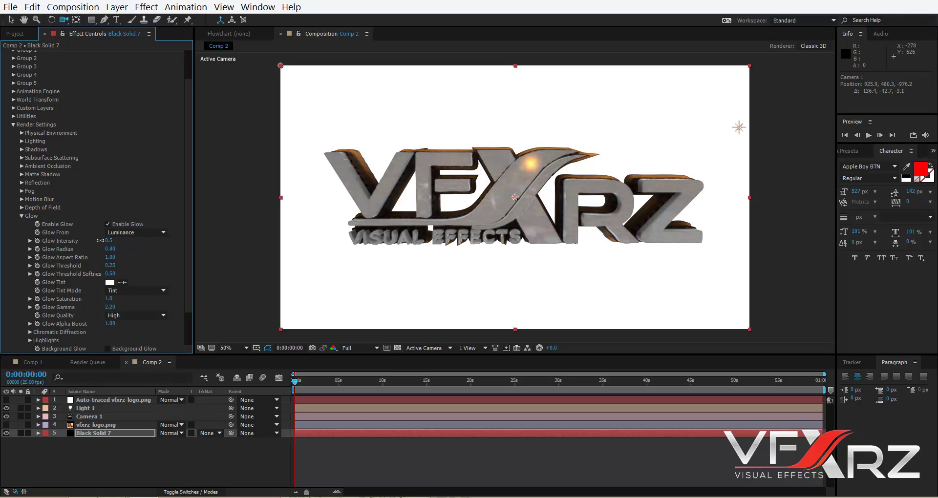
pyautogui.hotkey('ctrl', 'z')
pyautogui.hotkey('ctrl', 'z')
pyautogui.hotkey('ctrl', 'z')
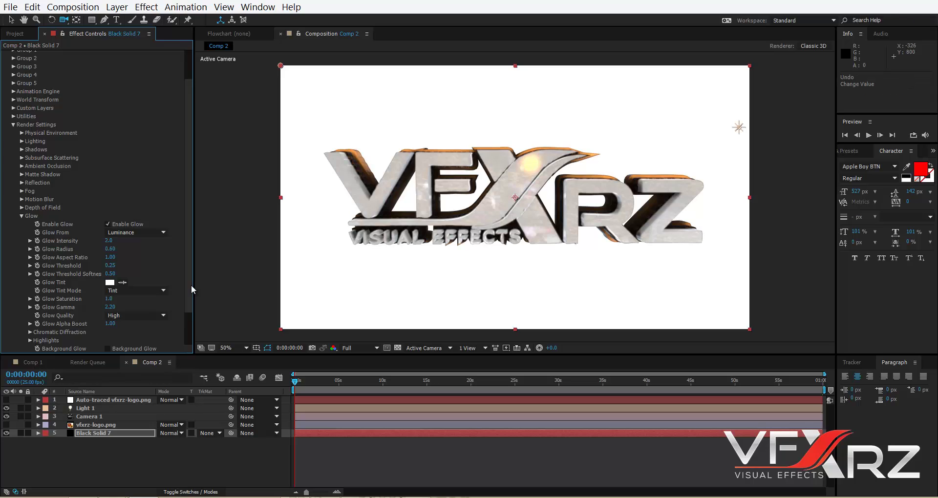
# Collapse the glow settings and switch to the Selection tool in the composition view.
pyautogui.scroll(-1, 192, 290)
pyautogui.press('v')
pyautogui.click(308, 143)
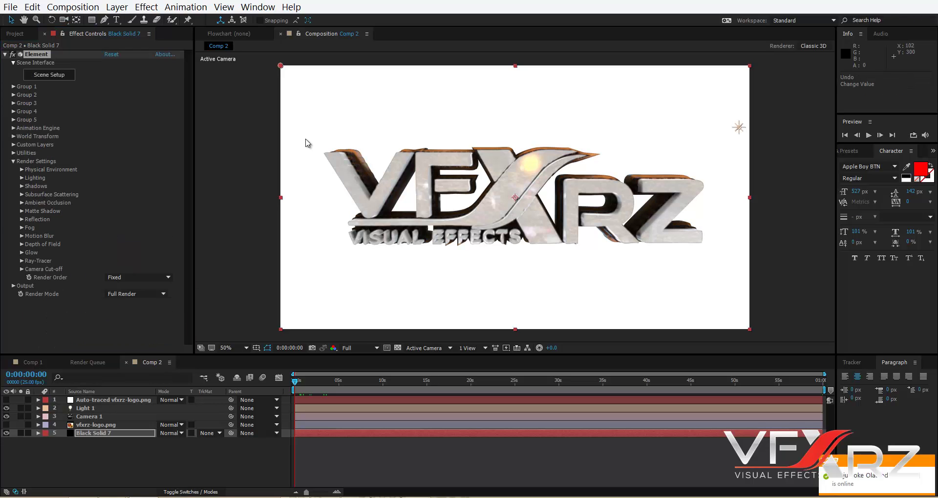
# Change the composition's background colour from white to black in the composition settings.
pyautogui.rightClick(216, 125)
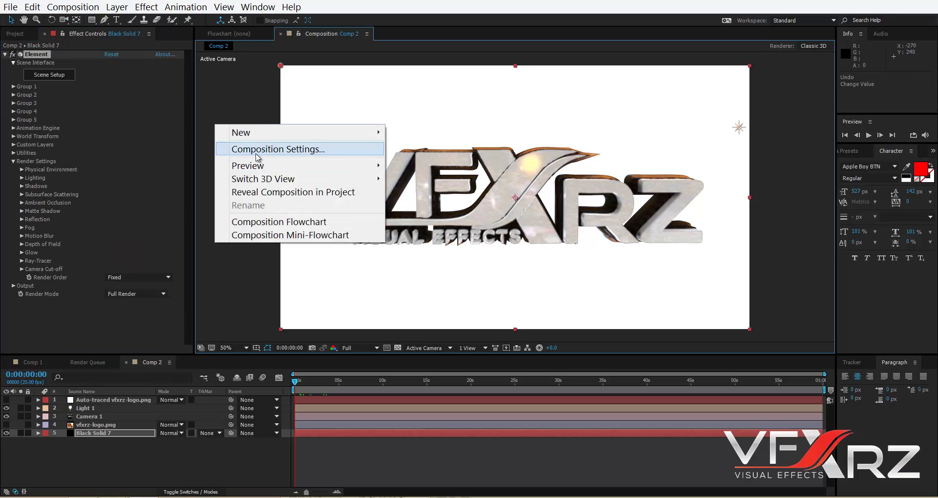
pyautogui.click(318, 150)
pyautogui.click(72, 227)
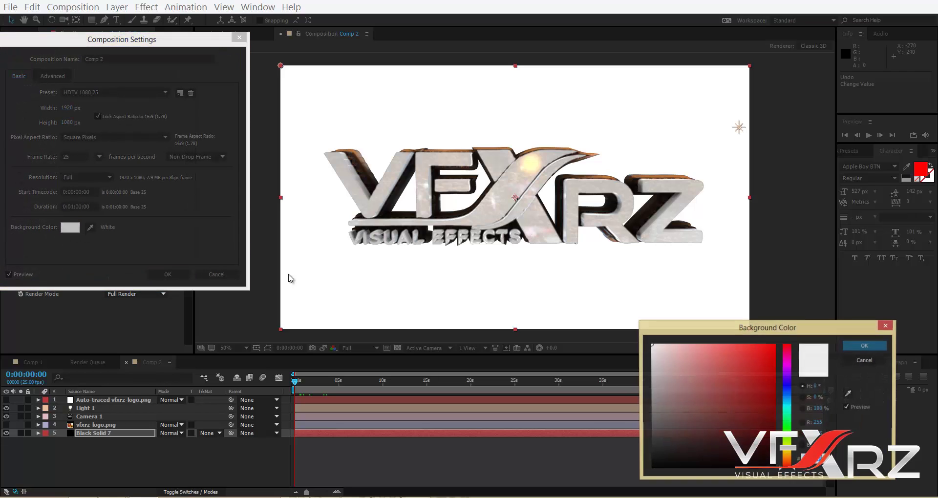
pyautogui.moveTo(719, 402); pyautogui.dragTo(776, 469)
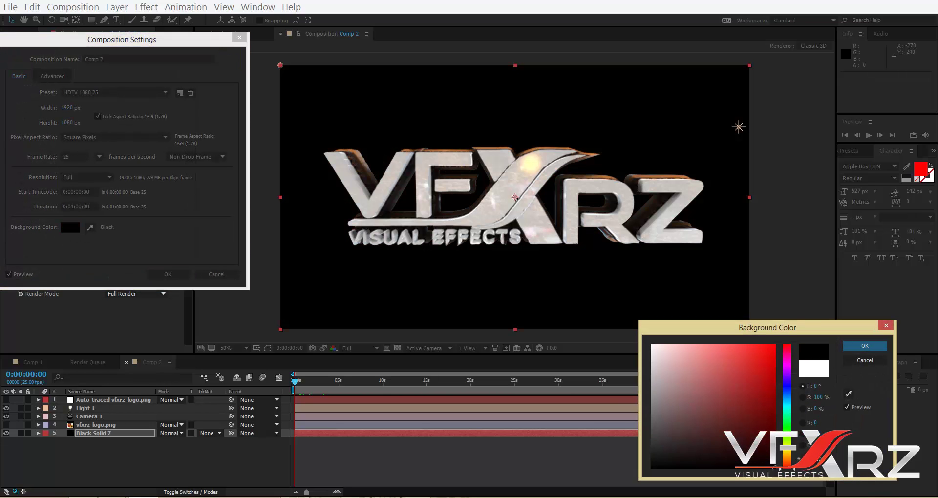
pyautogui.click(865, 345)
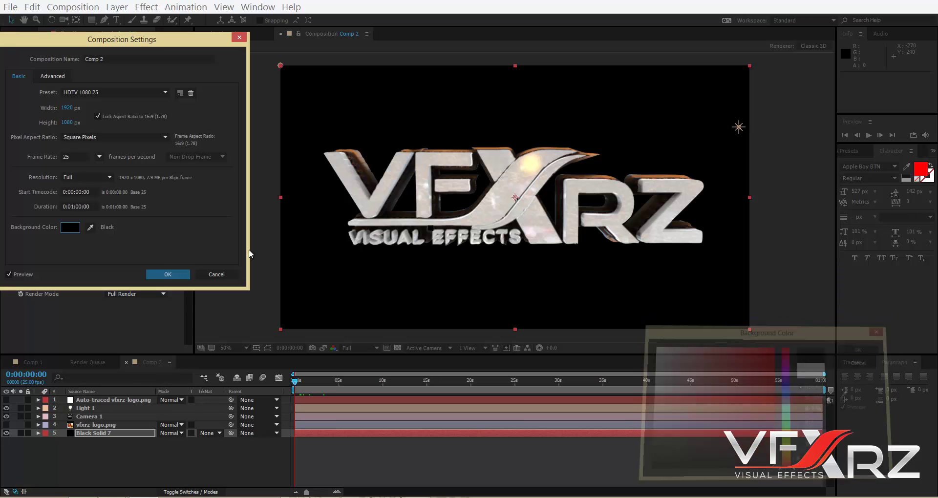
pyautogui.click(167, 274)
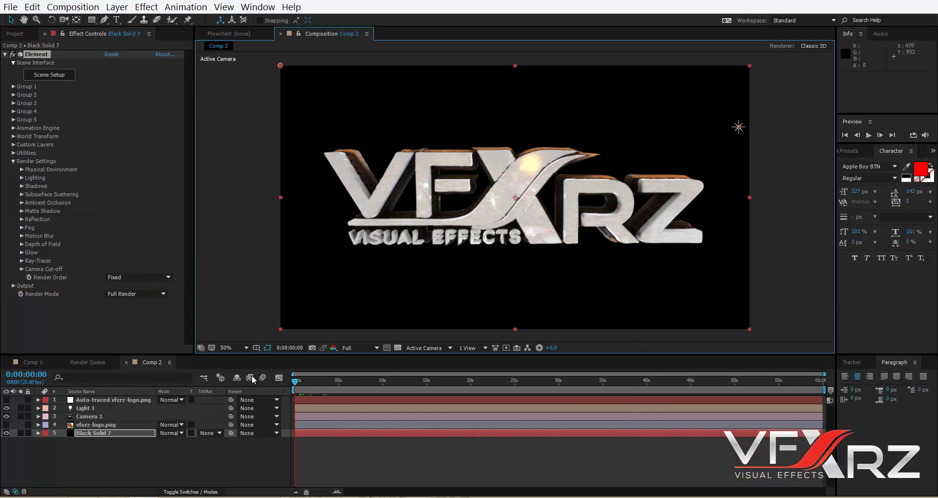
# Create a new full-frame black solid and apply the Trapcode Form effect to it.
pyautogui.rightClick(183, 457)
pyautogui.moveTo(235, 349)
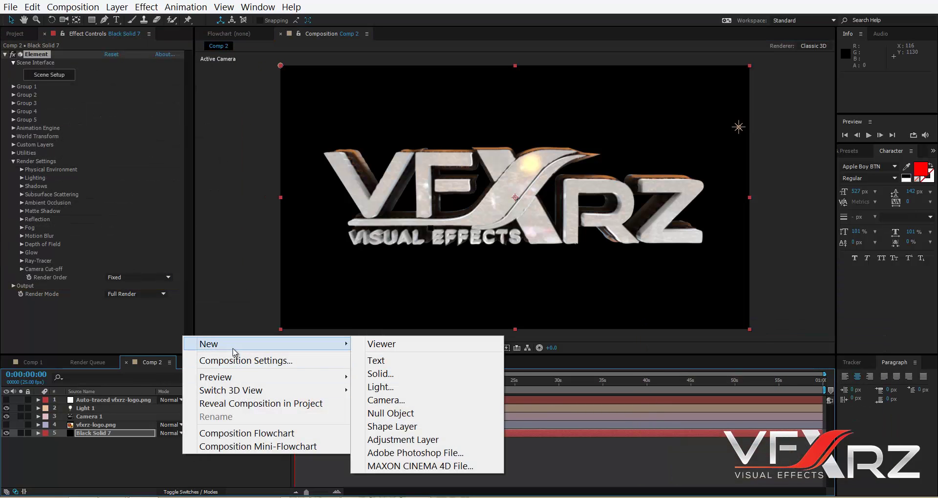
pyautogui.click(395, 373)
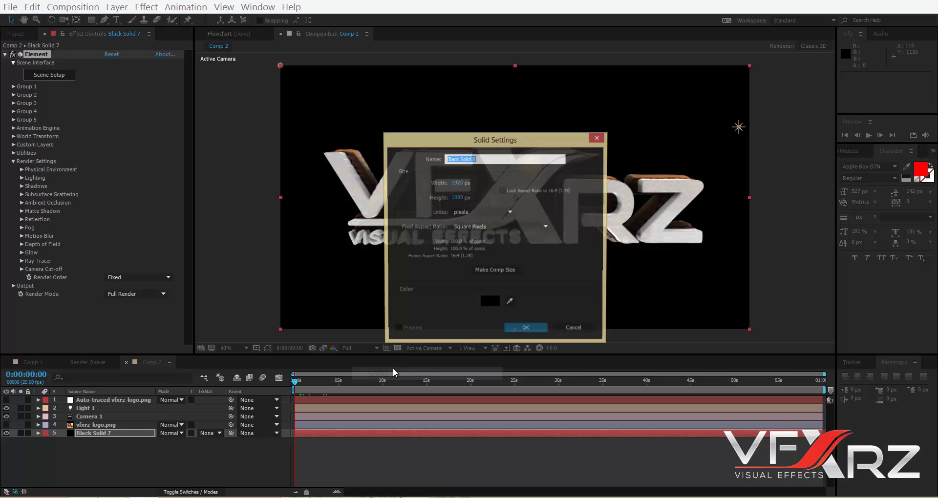
pyautogui.click(521, 330)
pyautogui.click(146, 9)
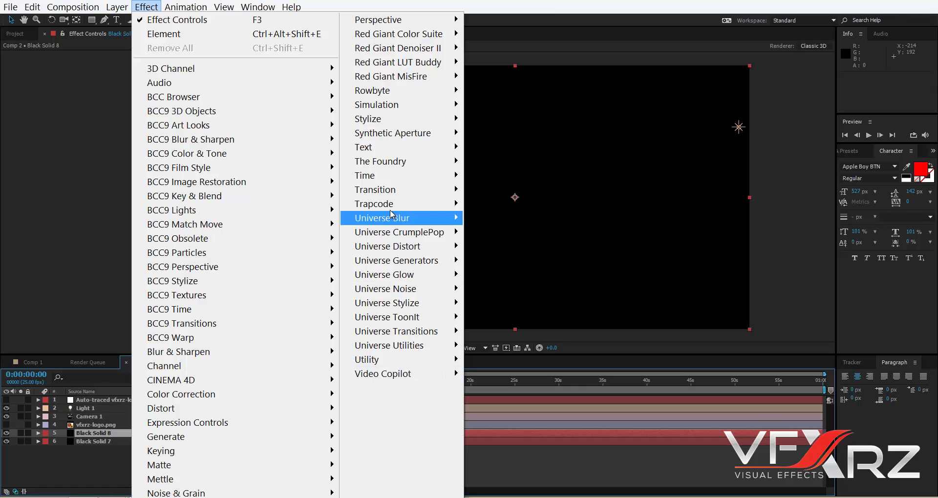
pyautogui.moveTo(391, 208)
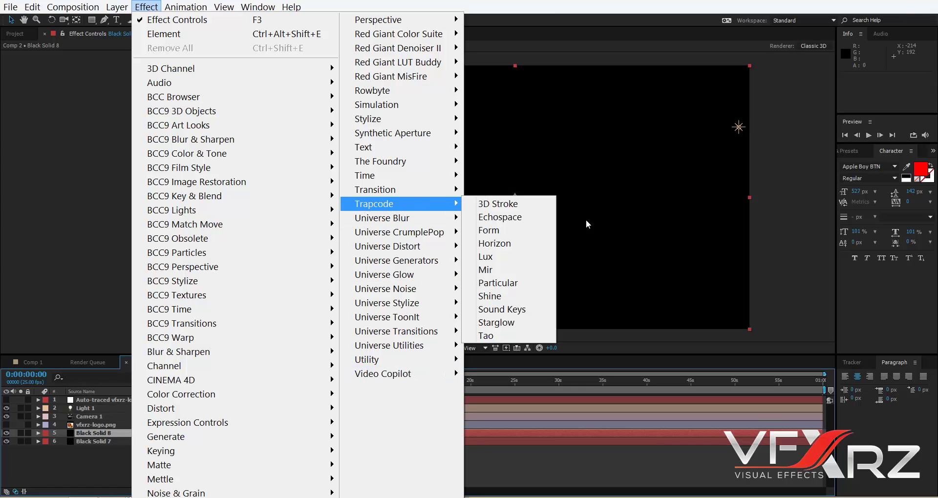
pyautogui.click(521, 232)
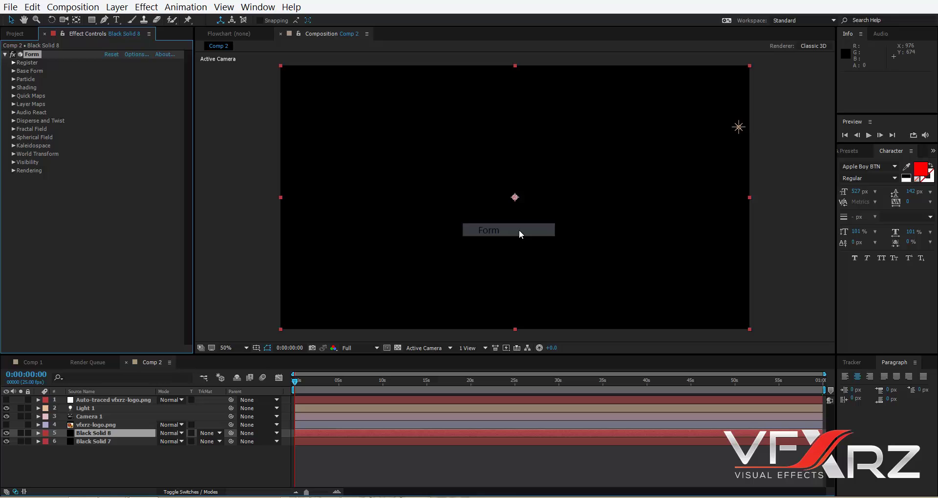
# Set Form's base form to Box - Strings with 1 string in Z, Size X 1170 and Size Y 870.
pyautogui.click(13, 71)
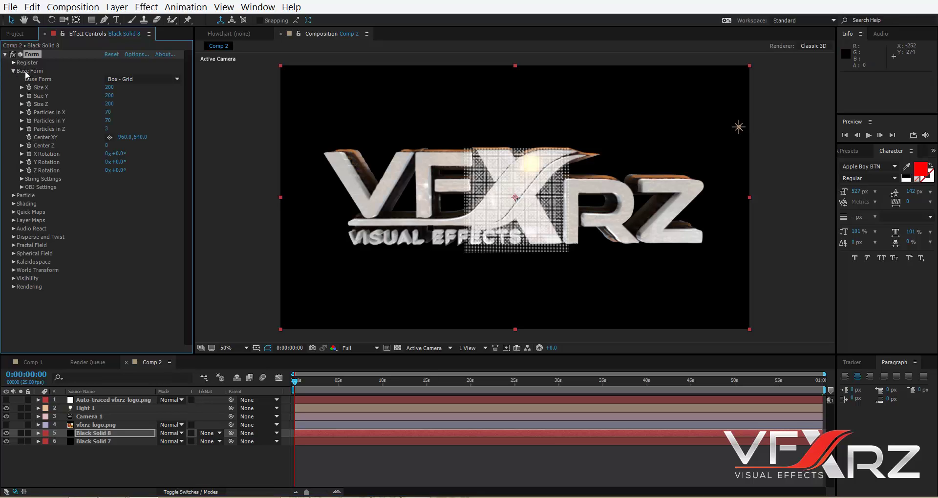
pyautogui.click(142, 80)
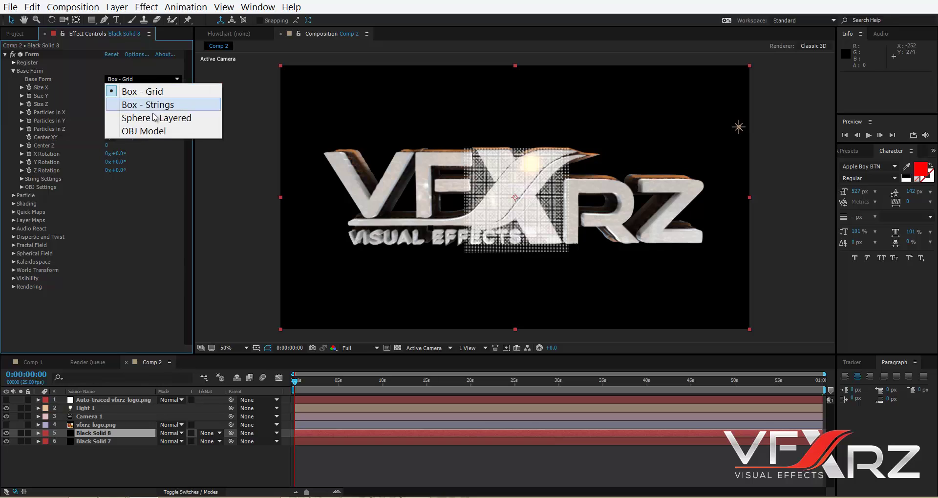
pyautogui.click(147, 104)
pyautogui.click(107, 129)
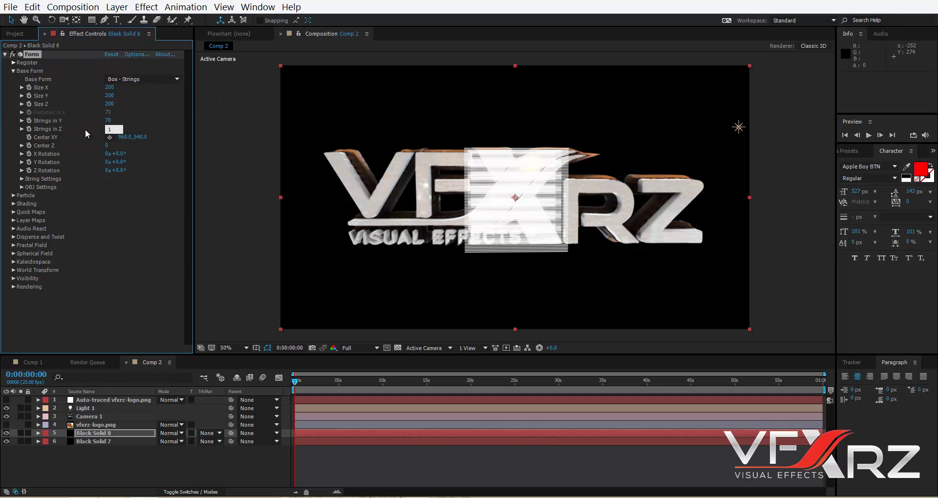
pyautogui.press('Return')
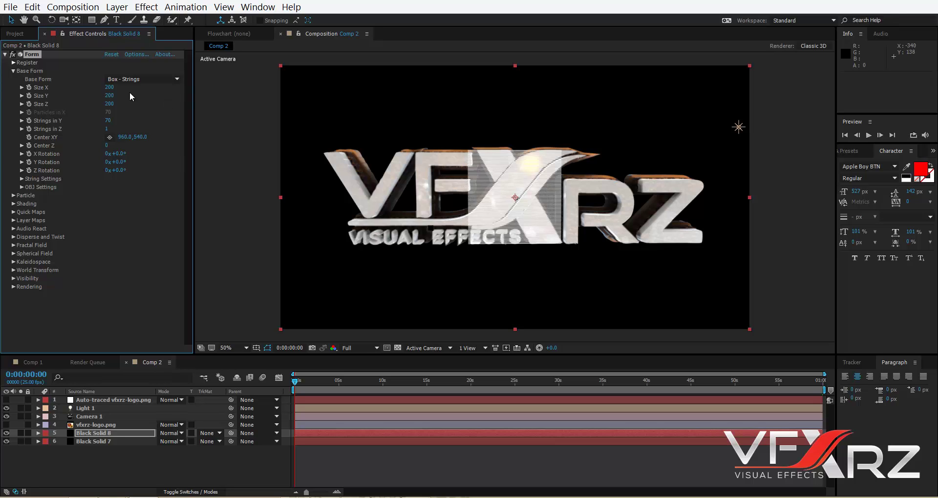
pyautogui.moveTo(109, 88); pyautogui.dragTo(170, 90)
pyautogui.moveTo(171, 90); pyautogui.dragTo(144, 98)
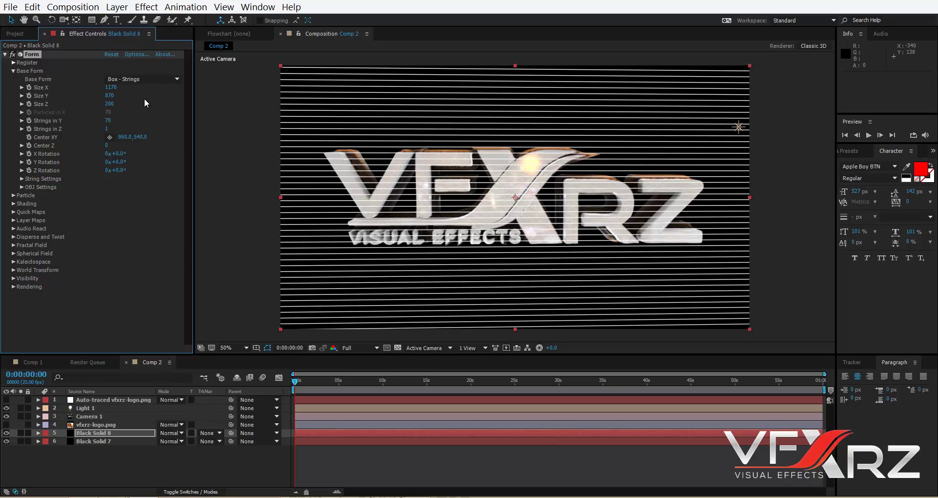
# Set Form's Twist to 5 in the Disperse and Twist settings.
pyautogui.click(13, 237)
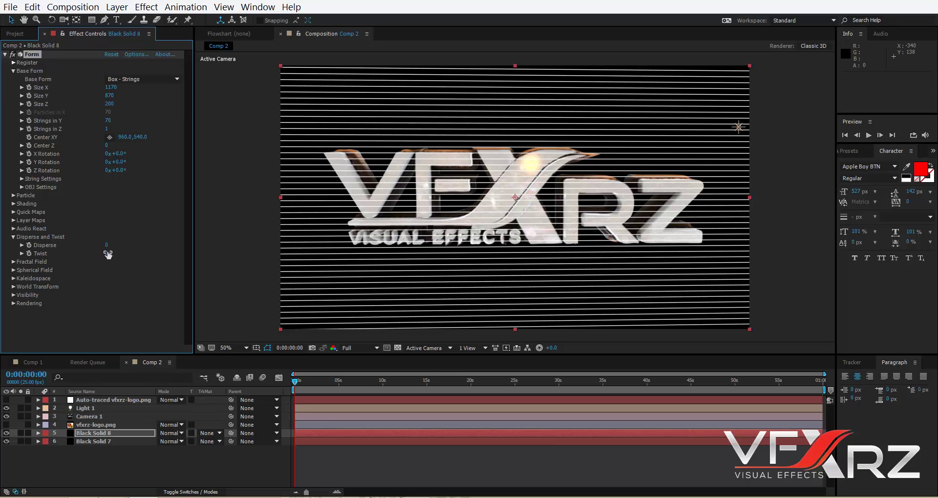
pyautogui.moveTo(106, 253); pyautogui.dragTo(136, 255)
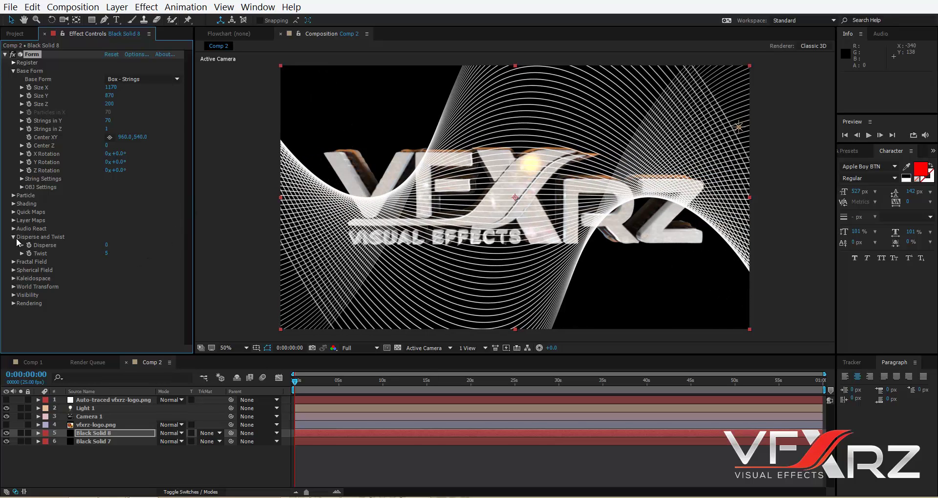
pyautogui.click(13, 238)
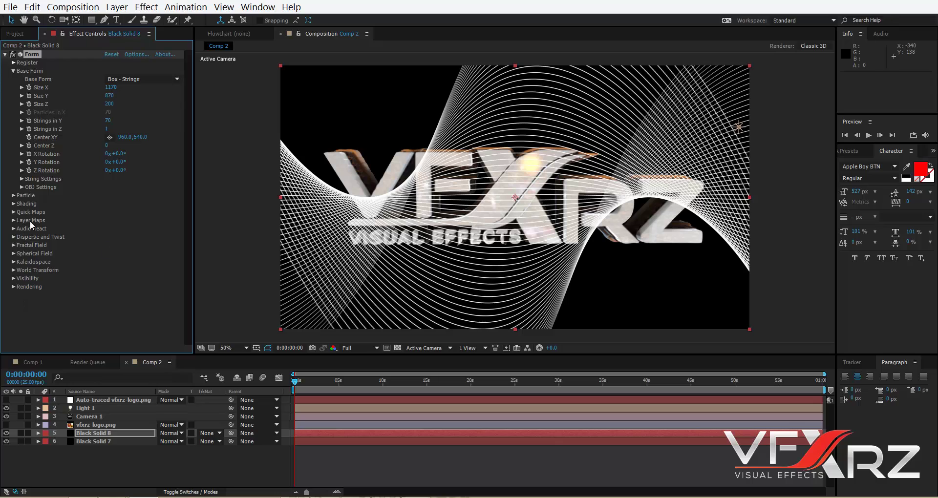
# Raise the fractal field's Displace value to about 106 in the Form effect.
pyautogui.click(14, 245)
pyautogui.scroll(-3, 79, 183)
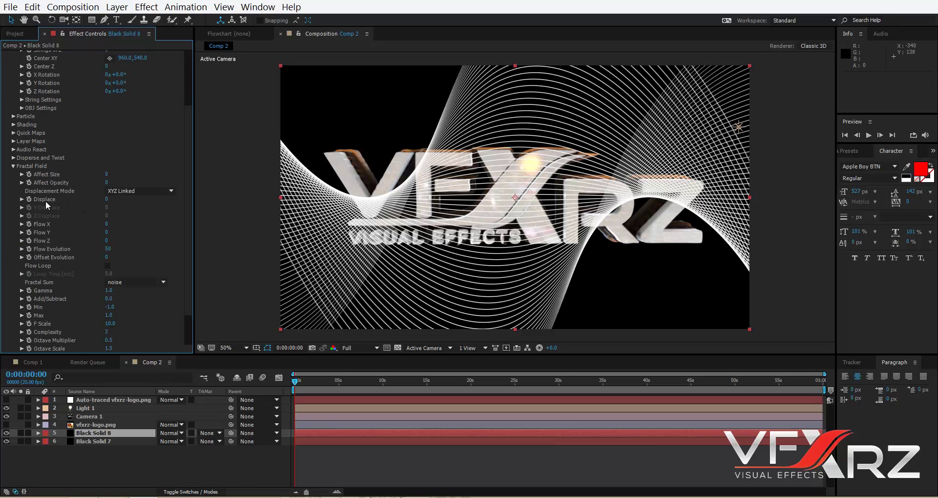
pyautogui.moveTo(110, 202); pyautogui.dragTo(163, 203)
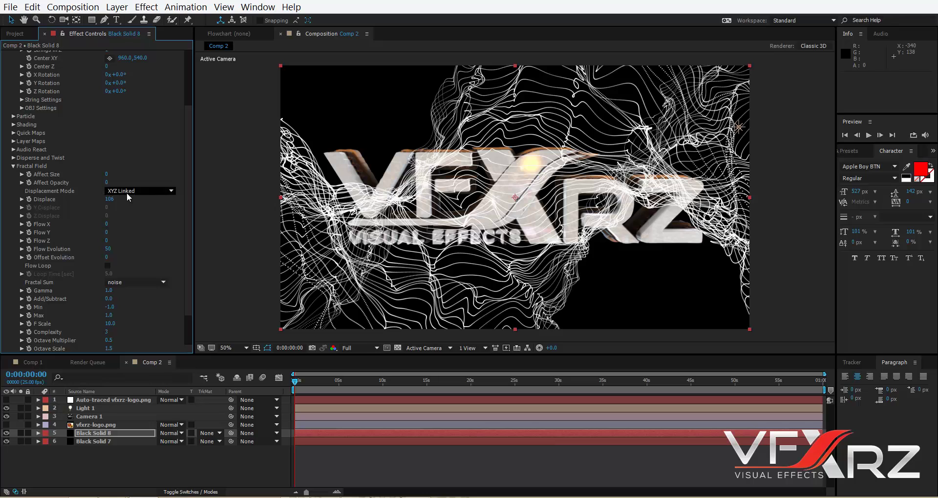
# Raise Form's Disperse to about 273 and move the Form solid beneath the Element logo layer.
pyautogui.scroll(3, 159, 243)
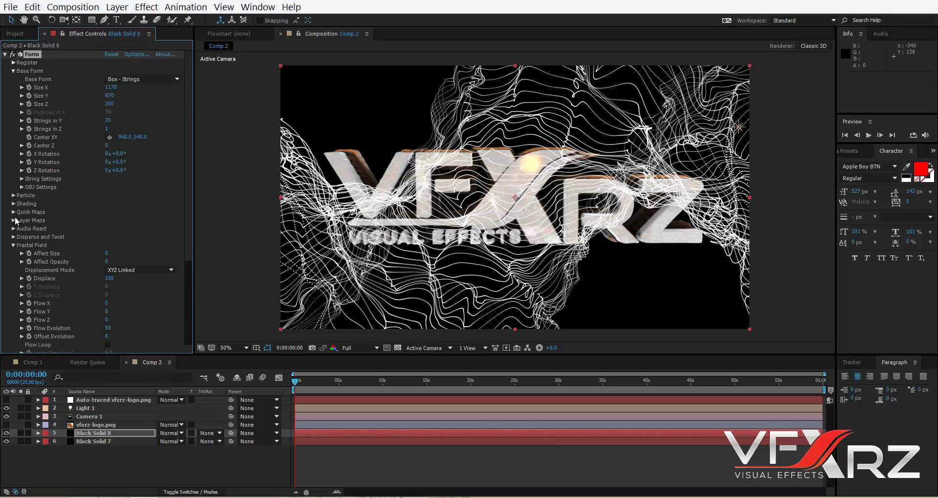
pyautogui.click(13, 237)
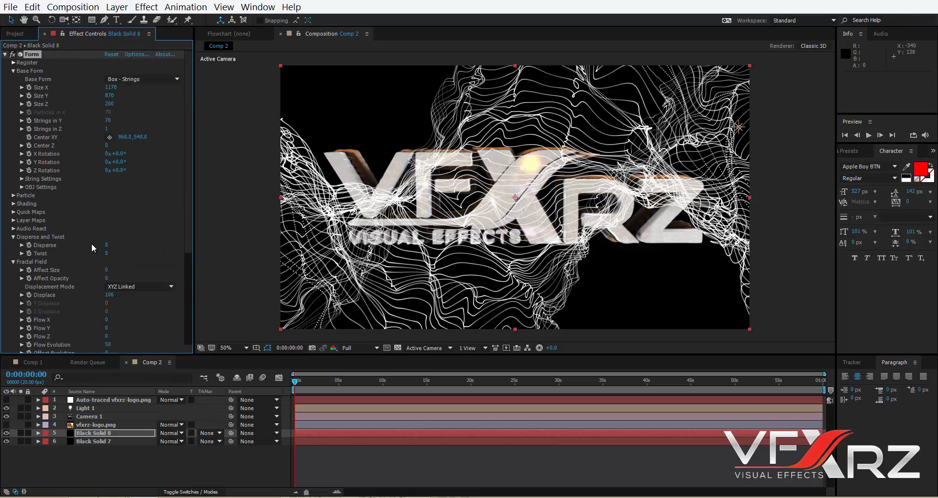
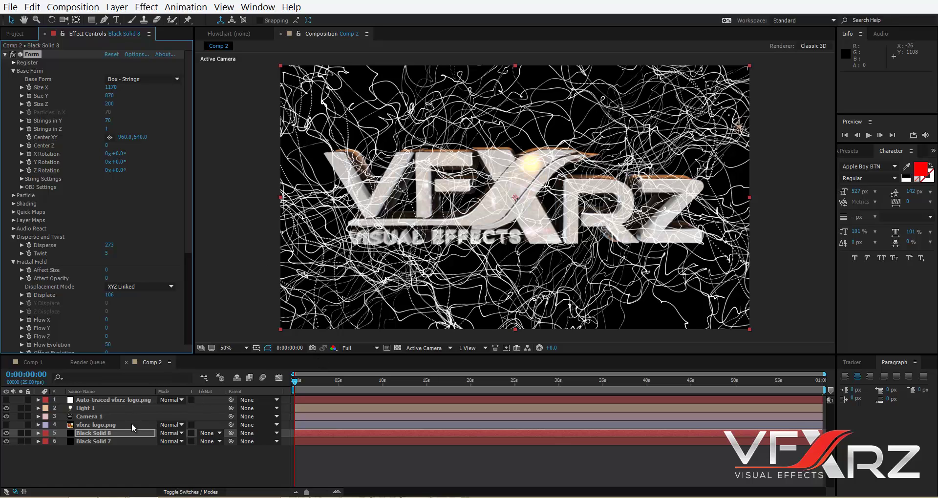
pyautogui.click(114, 435)
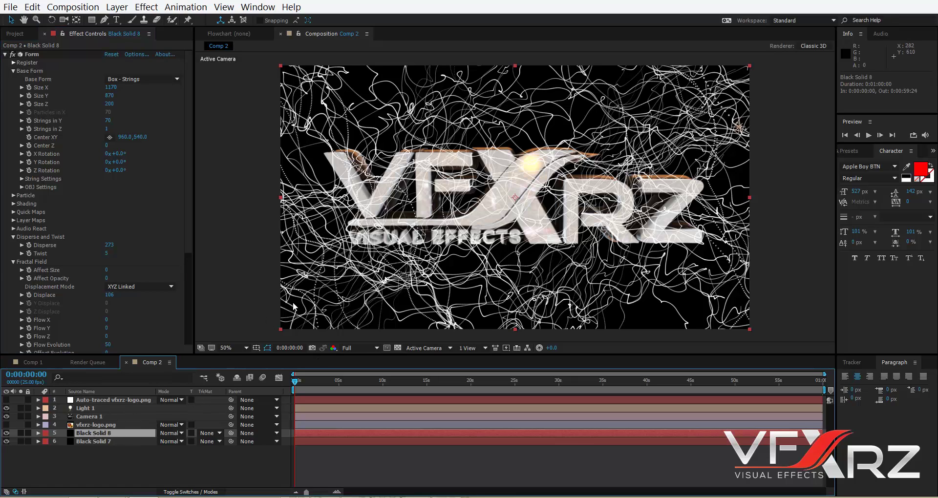
pyautogui.moveTo(108, 431); pyautogui.dragTo(108, 453)
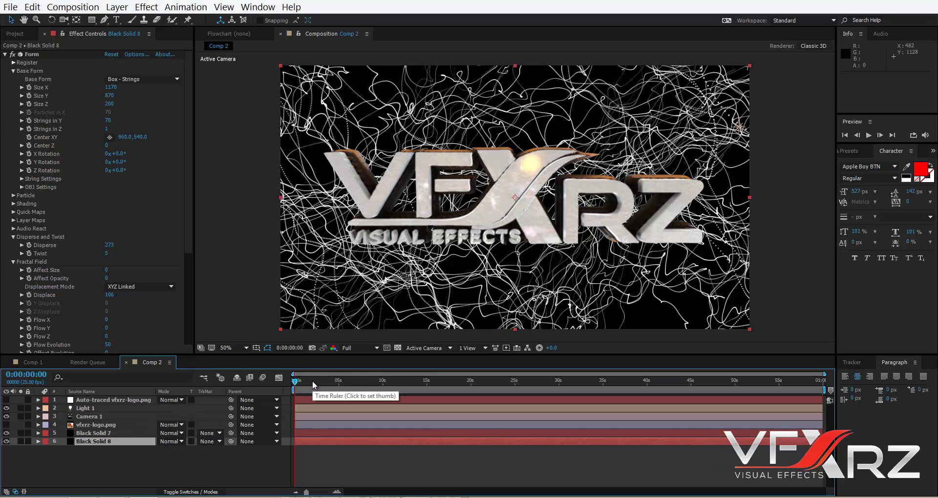
# Move Light 1 in the composition to about X 936, Y 414, just above the logo's centre.
pyautogui.click(84, 408)
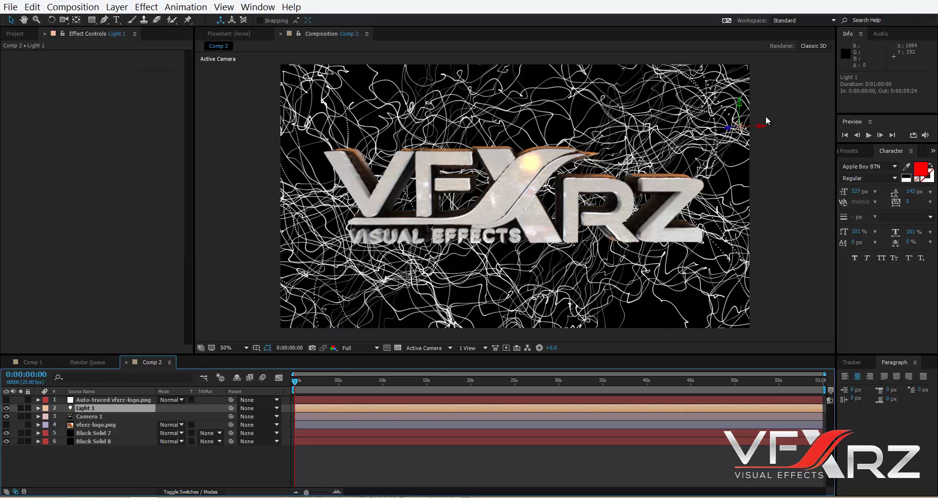
pyautogui.moveTo(760, 129); pyautogui.dragTo(580, 127)
pyautogui.moveTo(740, 148); pyautogui.dragTo(554, 137)
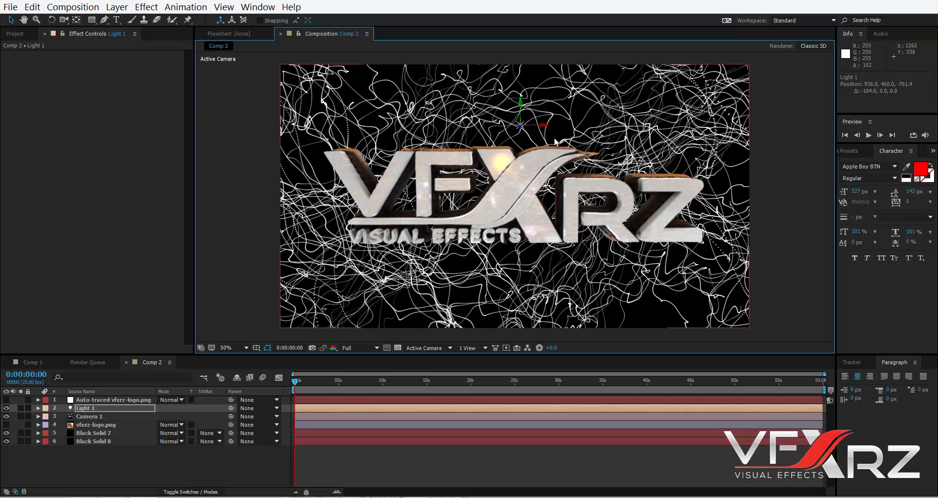
pyautogui.moveTo(525, 110); pyautogui.dragTo(530, 166)
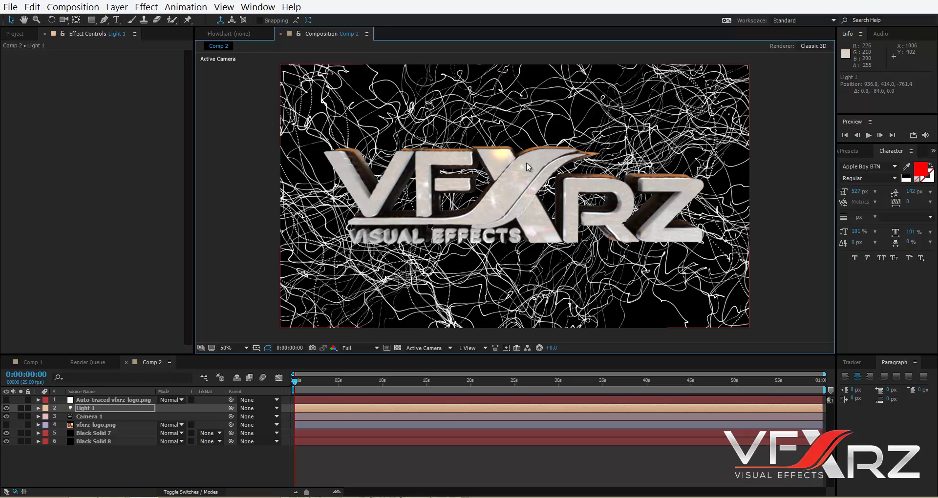
# Raise the Glow Saturation of the Element effect on the logo layer to 1.7.
pyautogui.click(93, 433)
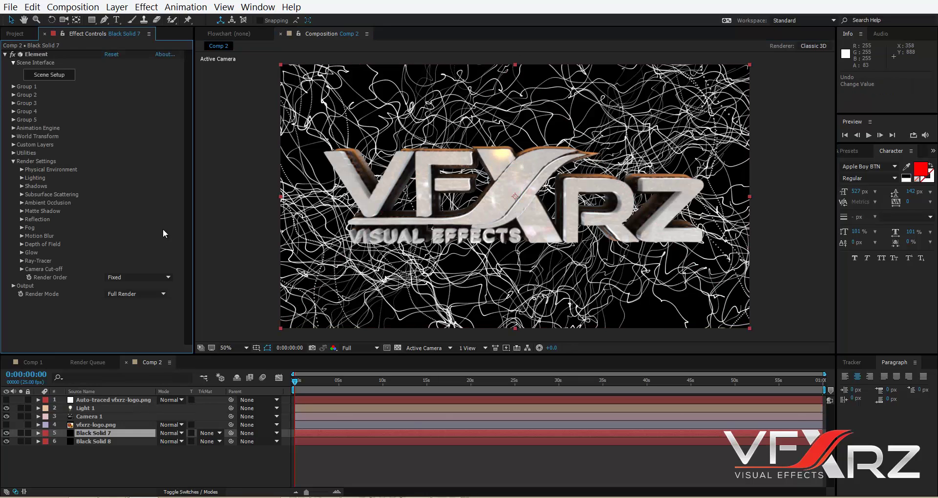
pyautogui.click(21, 254)
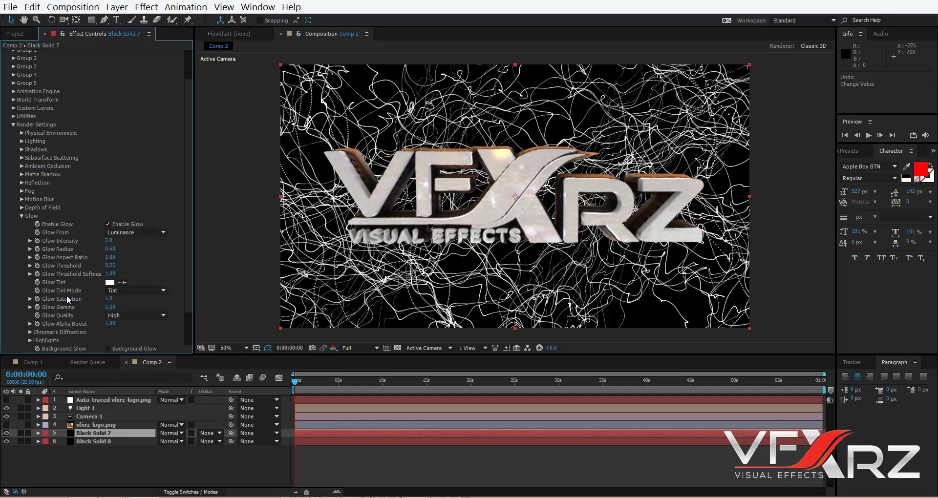
pyautogui.moveTo(111, 299); pyautogui.dragTo(115, 297)
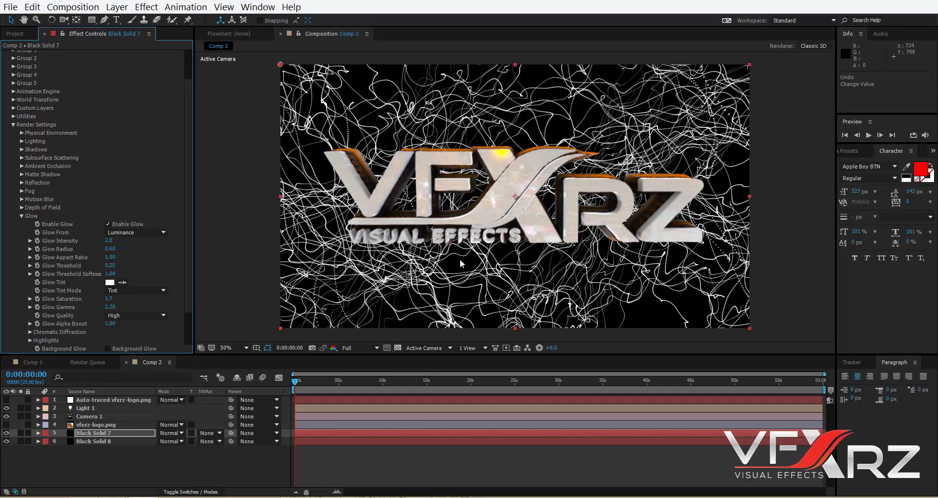
# With no layer selected, draw a closed triangular shape over the frame's upper-left corner using the Pen tool.
pyautogui.click(148, 465)
pyautogui.click(104, 19)
pyautogui.click(447, 55)
pyautogui.click(252, 193)
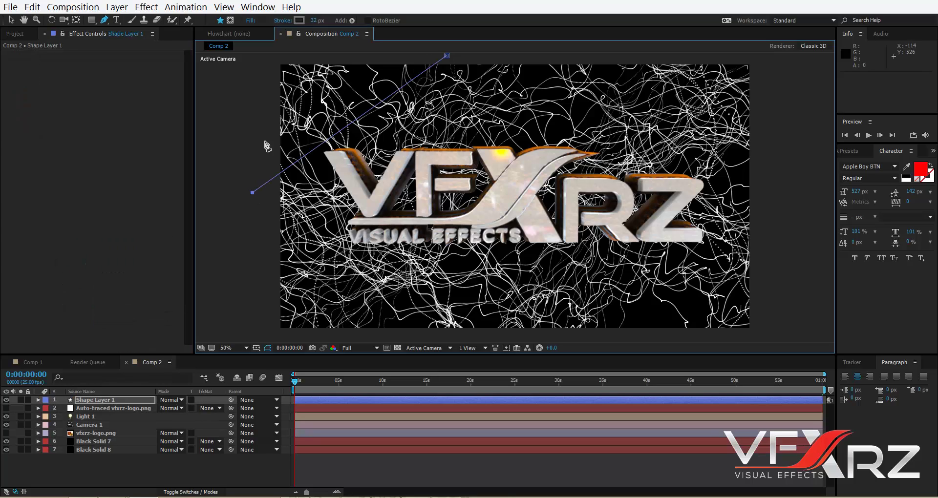
pyautogui.click(268, 58)
pyautogui.click(448, 56)
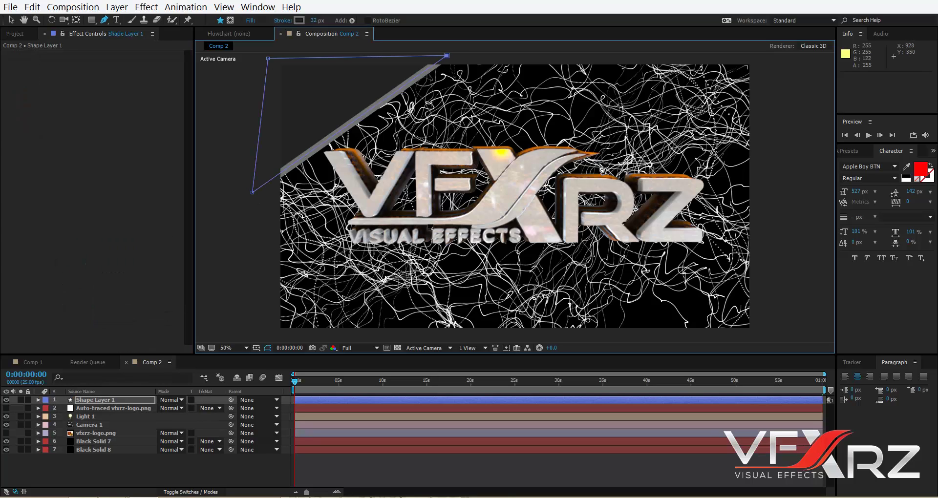
# Draw a second closed triangular shape over the frame's lower-right corner on the same shape layer.
pyautogui.click(763, 172)
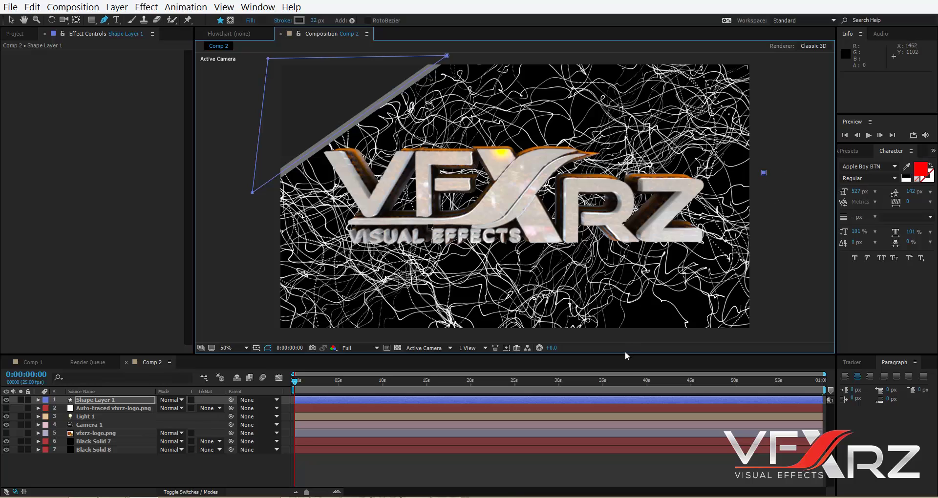
pyautogui.click(597, 336)
pyautogui.click(778, 337)
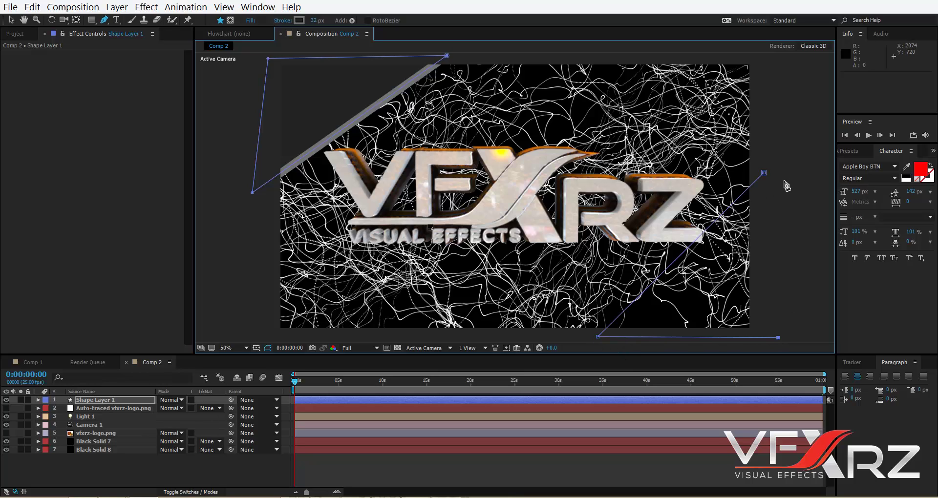
pyautogui.click(764, 173)
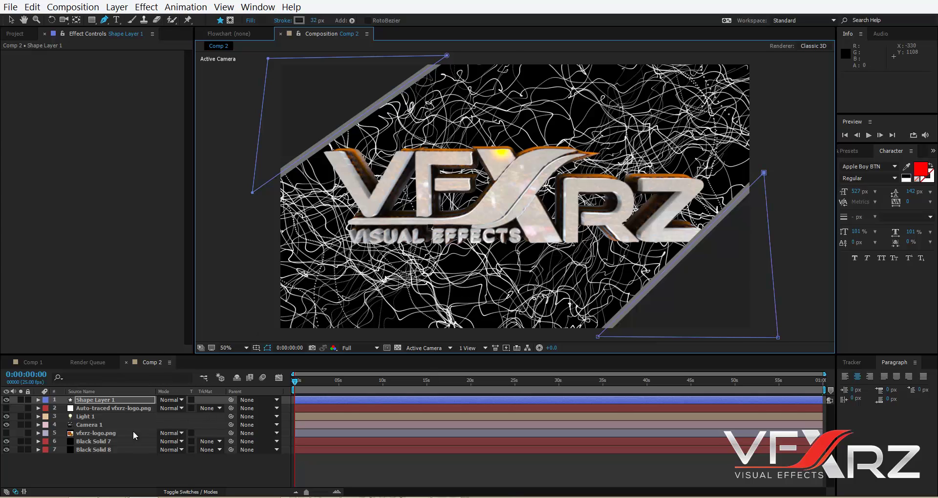
# Set the fill colour of Shape Layer 1's corner triangles to orange, hue 31° with 100% saturation and brightness.
pyautogui.click(119, 400)
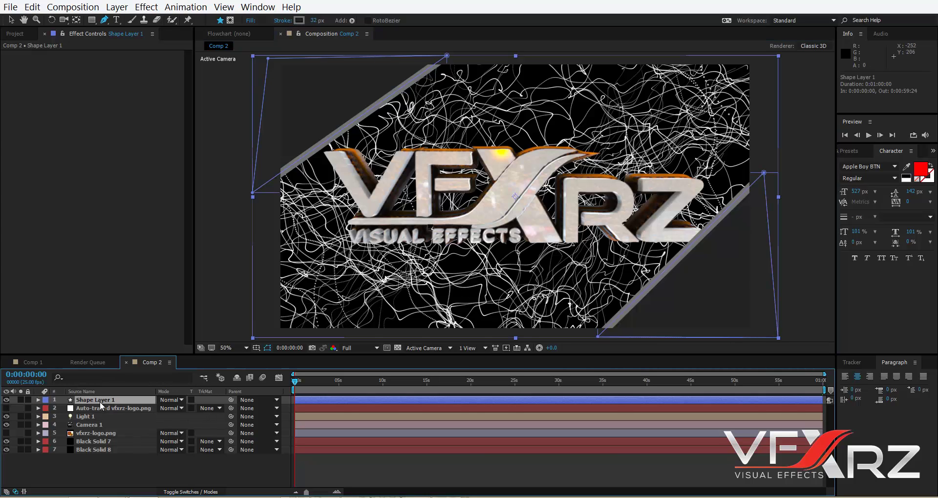
pyautogui.click(263, 21)
pyautogui.click(773, 442)
pyautogui.moveTo(788, 446); pyautogui.dragTo(791, 454)
pyautogui.moveTo(737, 440); pyautogui.dragTo(806, 342)
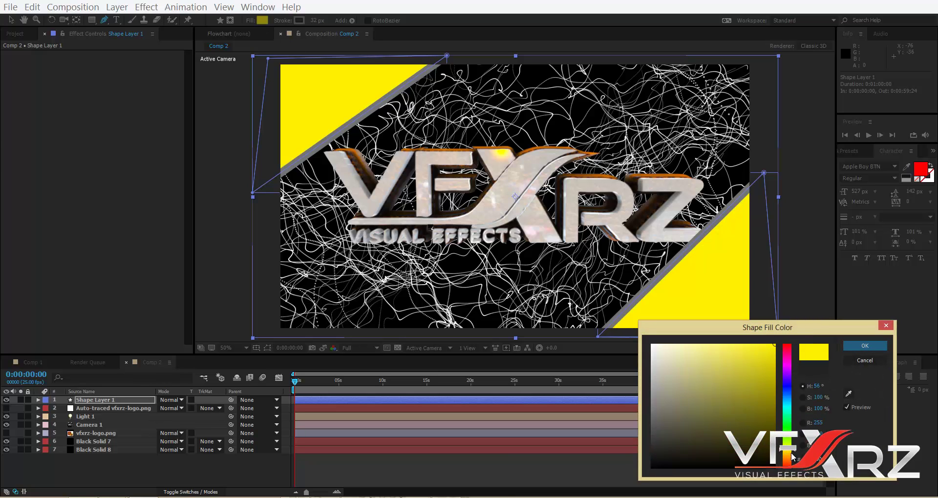
pyautogui.moveTo(791, 459); pyautogui.dragTo(792, 461)
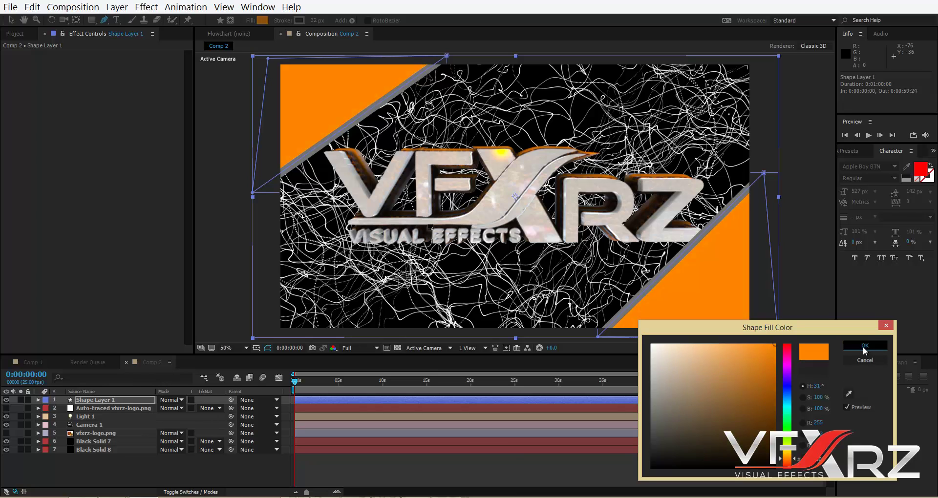
pyautogui.click(865, 346)
# Lower the opacity of Shape Layer 1 to 66%.
pyautogui.click(38, 400)
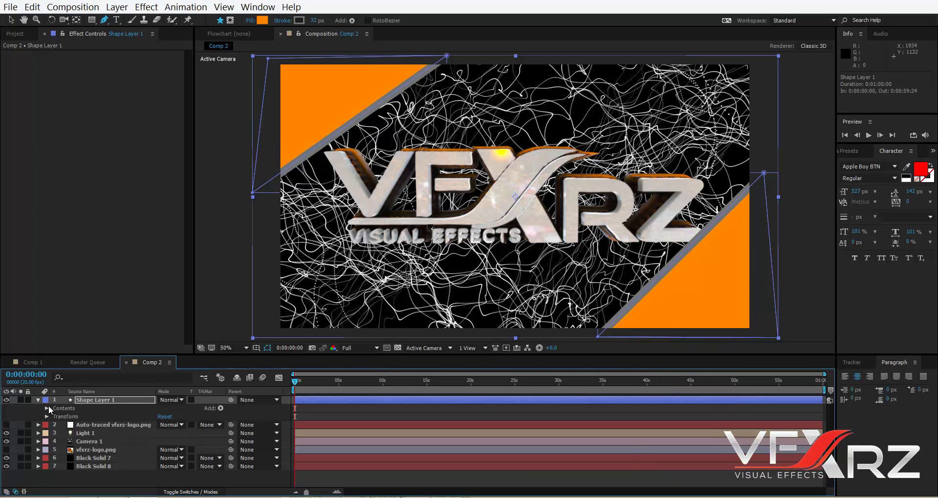
pyautogui.click(47, 417)
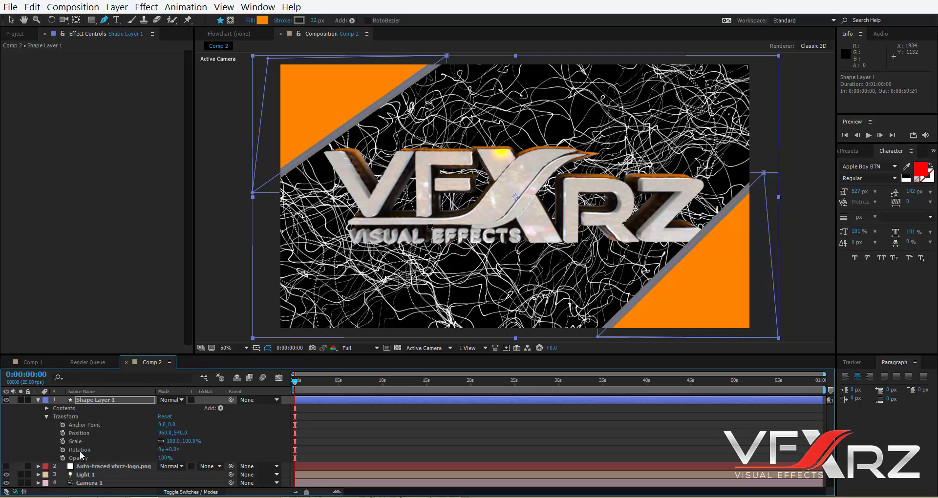
pyautogui.click(110, 460)
pyautogui.moveTo(152, 460); pyautogui.dragTo(145, 459)
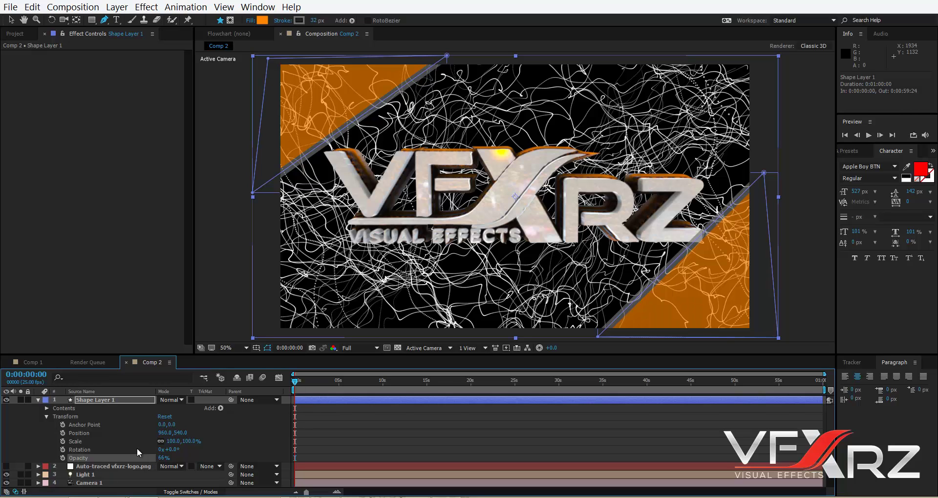
# Apply the Fast Blur effect to Shape Layer 1 and raise its Blurriness to 187.
pyautogui.click(115, 399)
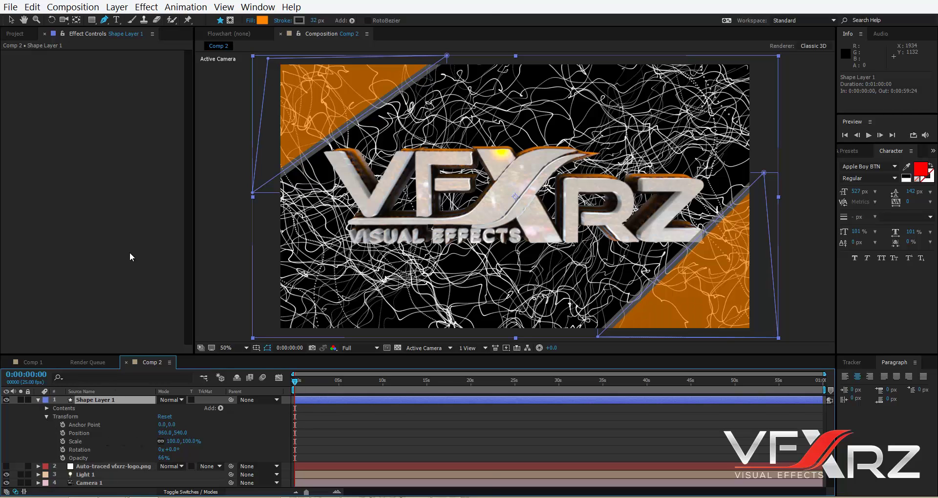
pyautogui.click(156, 11)
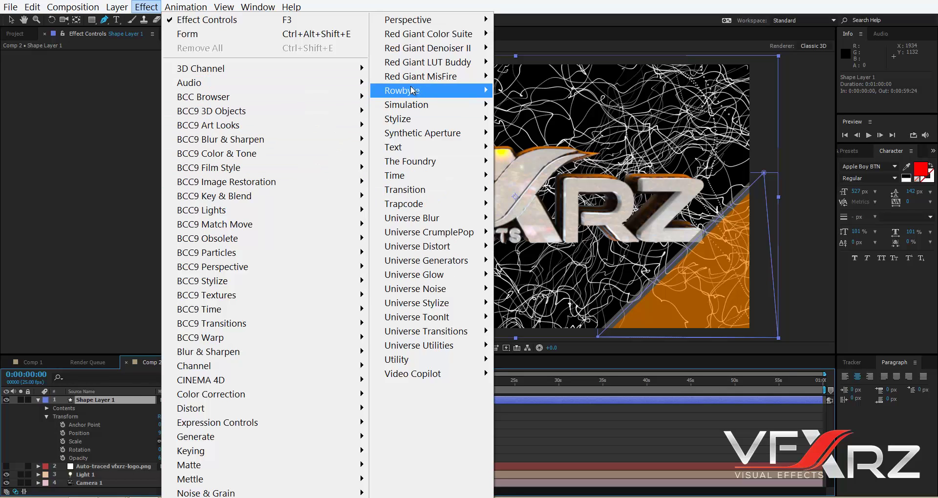
pyautogui.moveTo(284, 422)
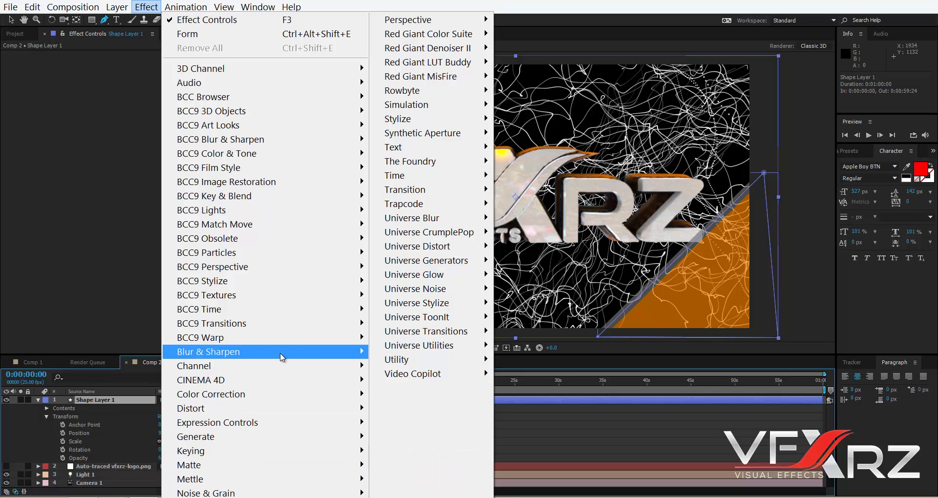
pyautogui.moveTo(283, 357)
pyautogui.click(433, 273)
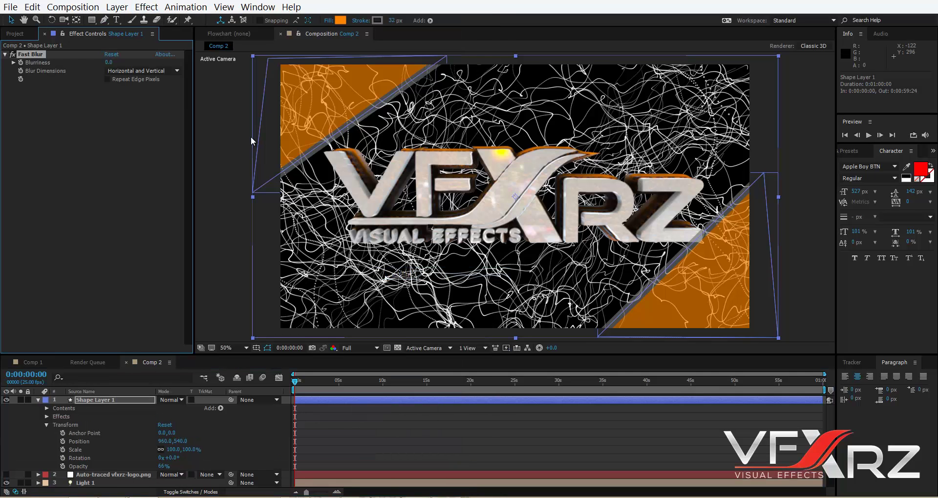
pyautogui.moveTo(110, 62); pyautogui.dragTo(213, 60)
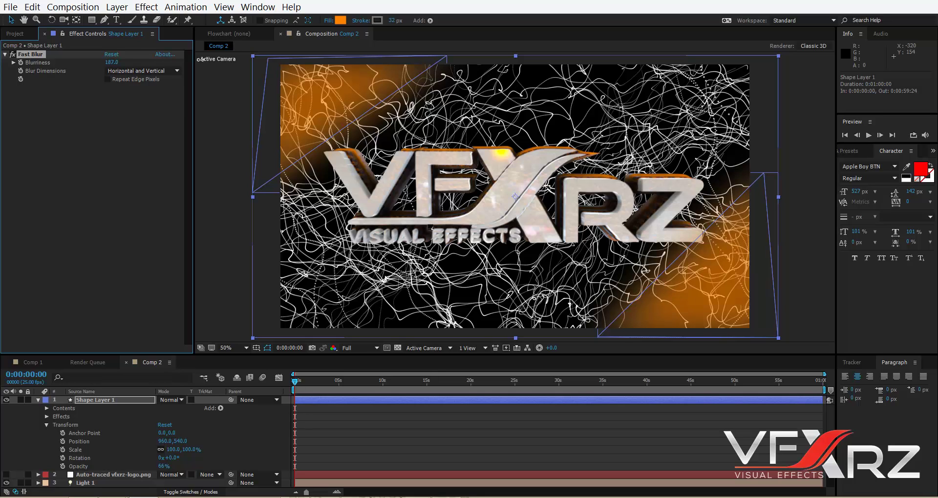
# Change the blending mode of Shape Layer 1 to Add and deselect the layer.
pyautogui.click(172, 400)
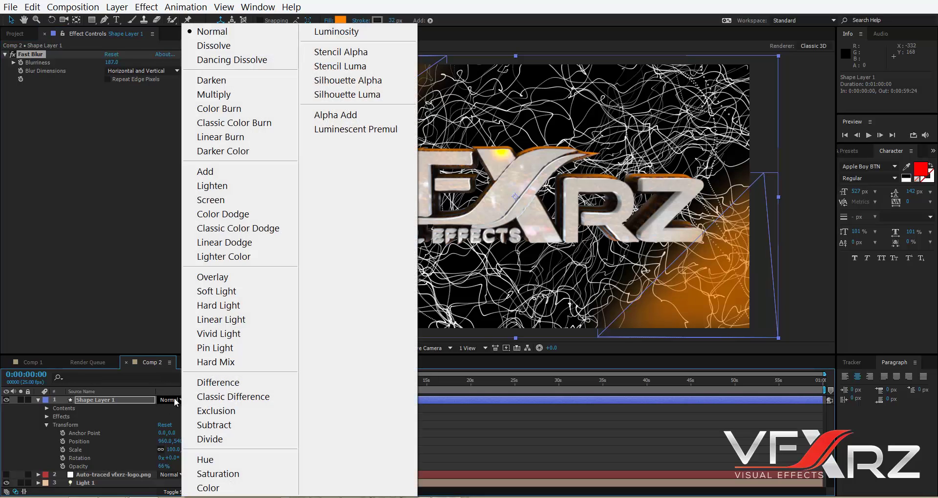
pyautogui.click(211, 172)
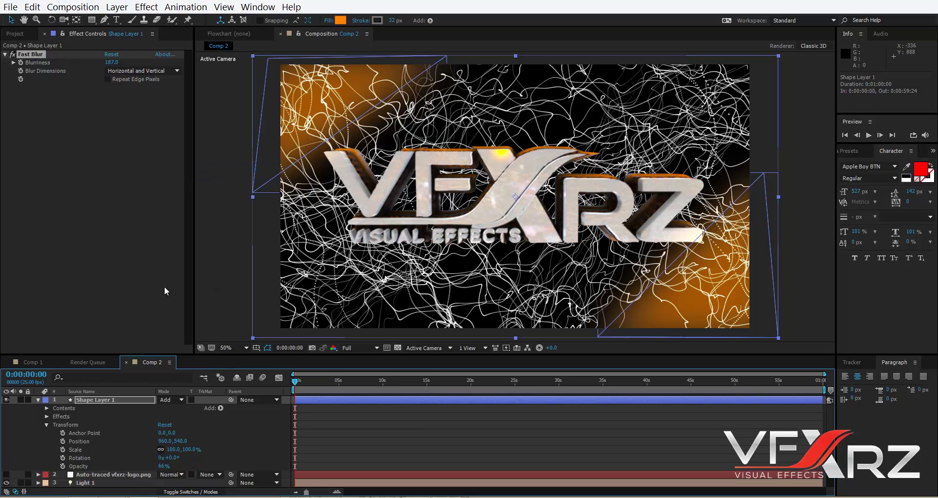
pyautogui.click(220, 266)
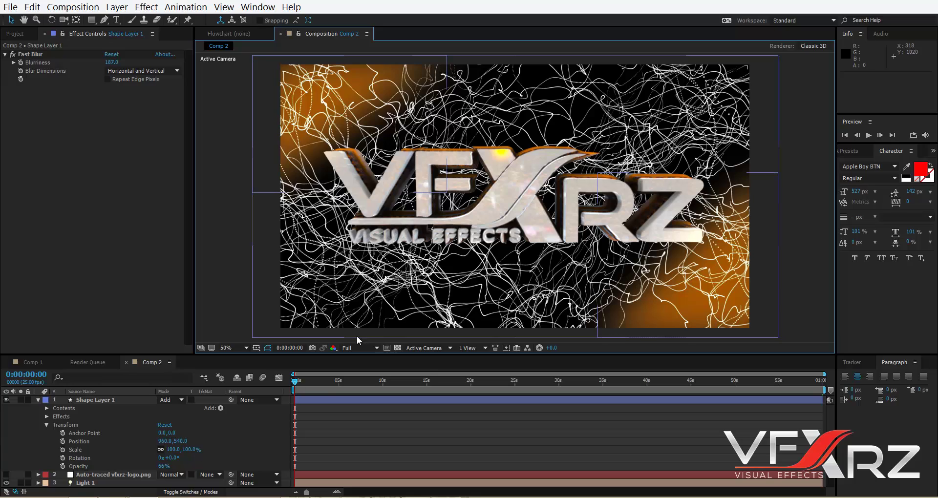
# In the Form effect on Black Solid 8, use a white-to-black Color Map and set Map Opac+Color over to X.
pyautogui.scroll(-2, 78, 463)
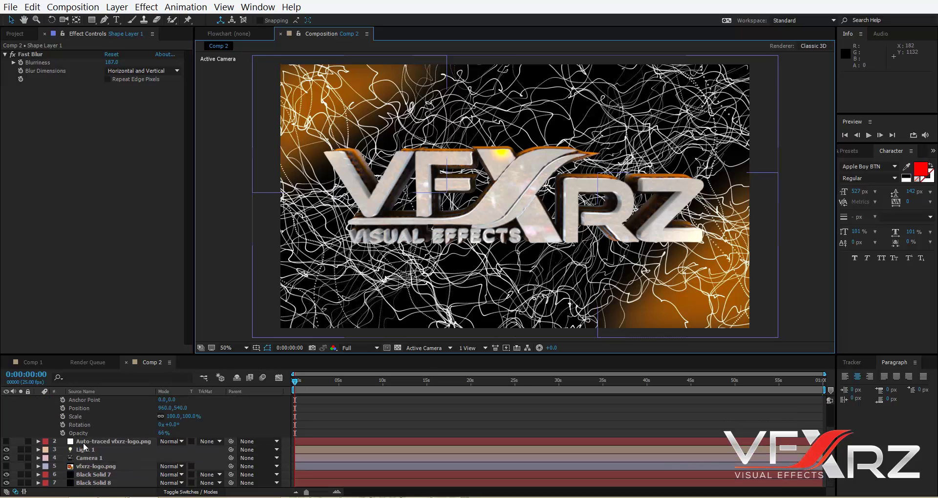
pyautogui.click(93, 475)
pyautogui.click(93, 483)
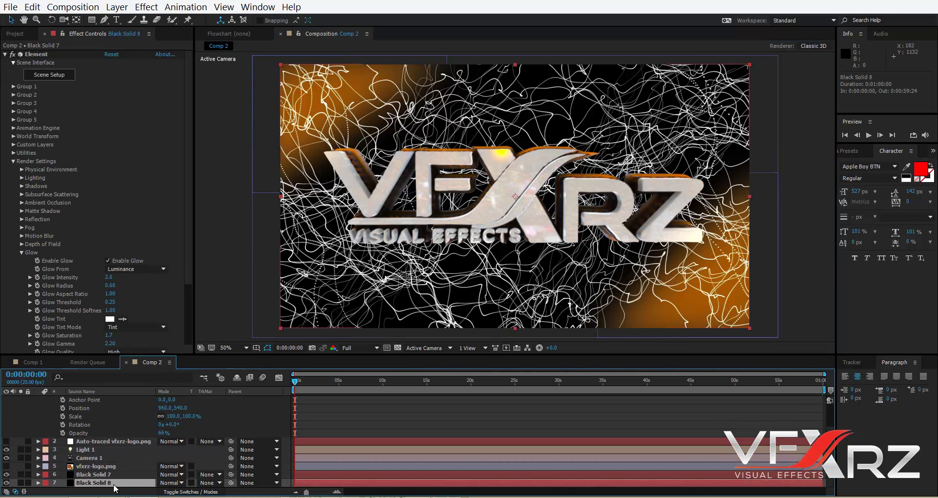
pyautogui.click(14, 213)
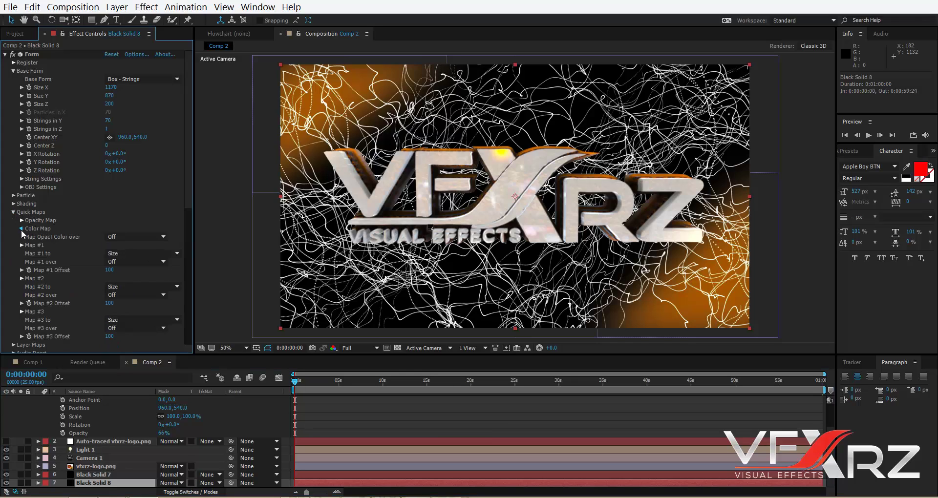
pyautogui.click(21, 229)
pyautogui.click(157, 246)
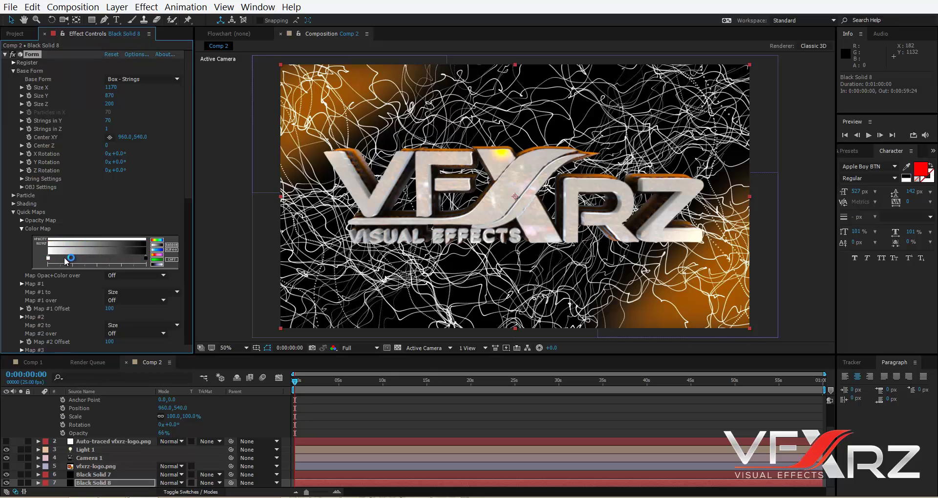
pyautogui.click(121, 277)
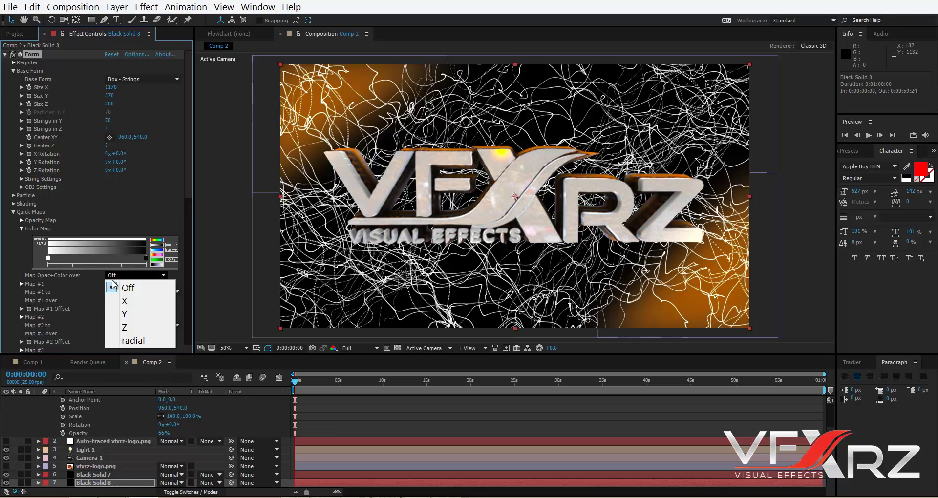
pyautogui.click(135, 299)
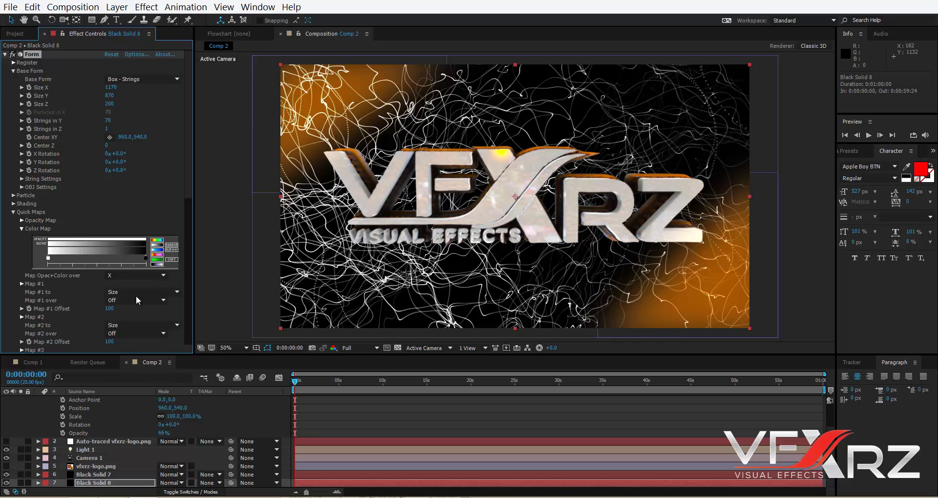
pyautogui.click(21, 229)
# Change Comp 2's background colour to white in the composition settings.
pyautogui.rightClick(217, 282)
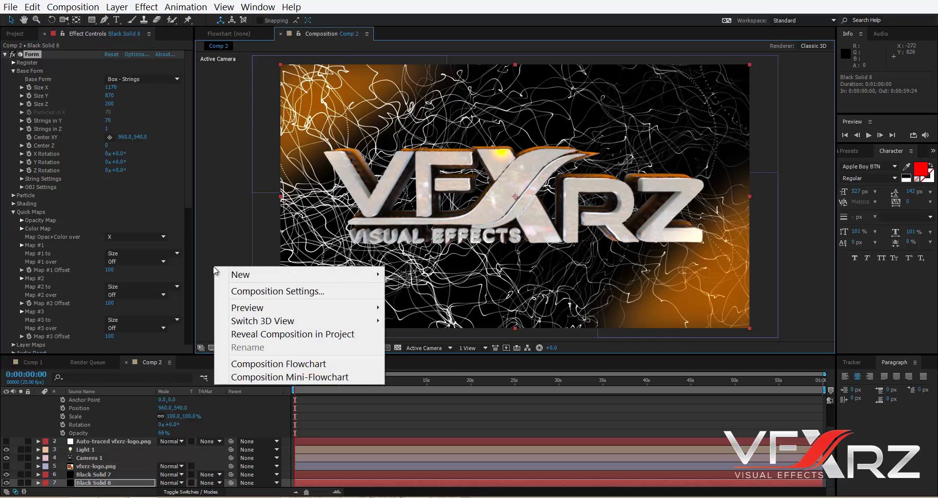
pyautogui.click(230, 291)
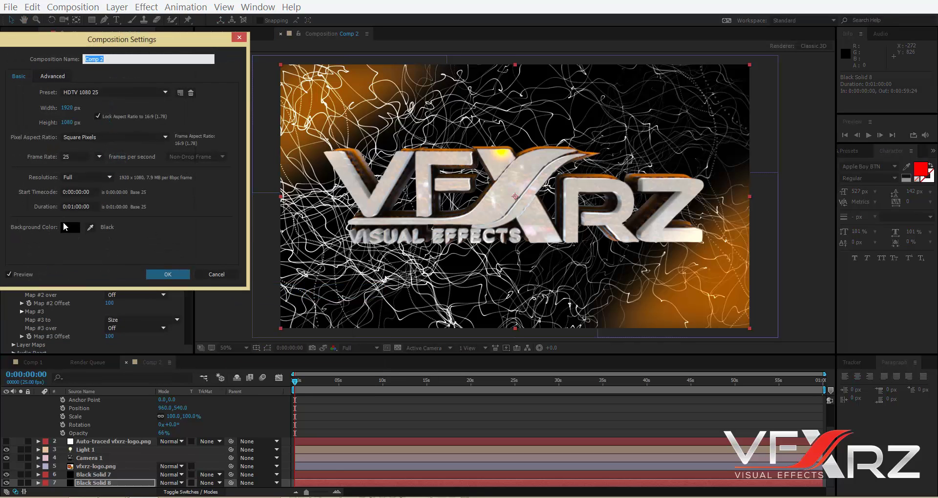
pyautogui.click(69, 227)
pyautogui.moveTo(623, 338); pyautogui.dragTo(618, 328)
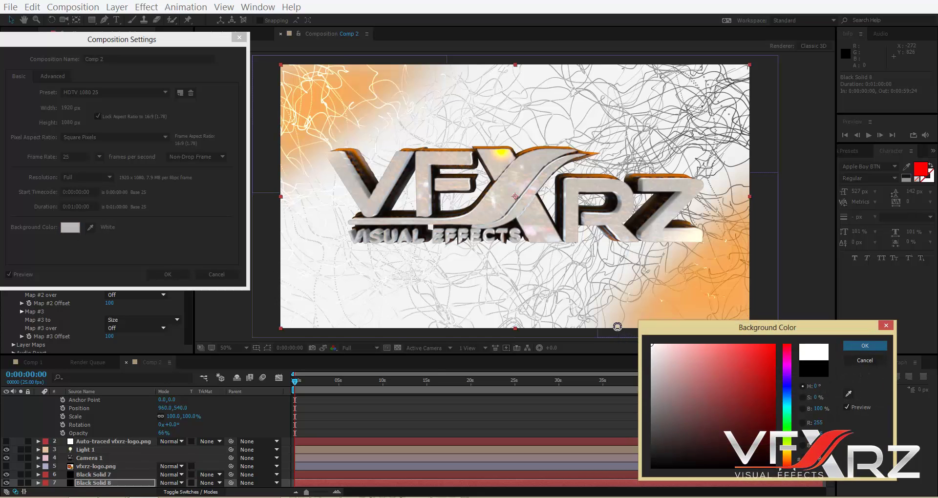
pyautogui.click(876, 348)
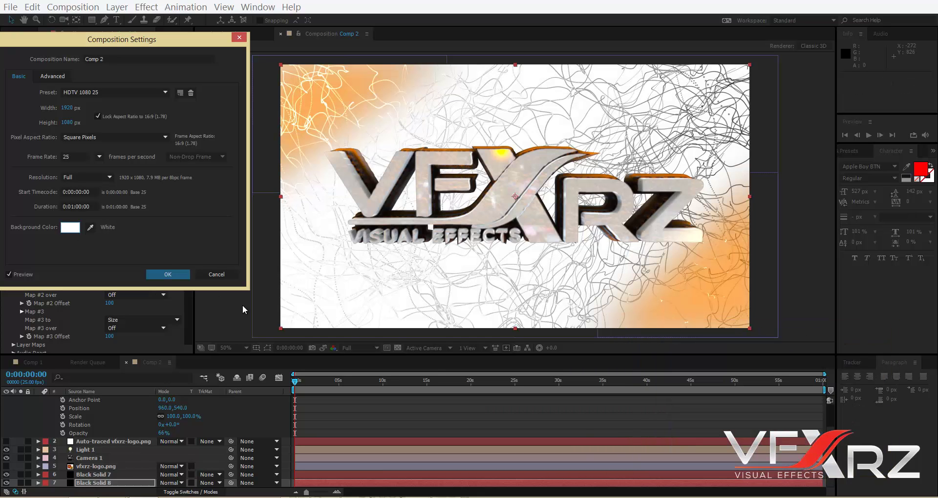
pyautogui.click(166, 275)
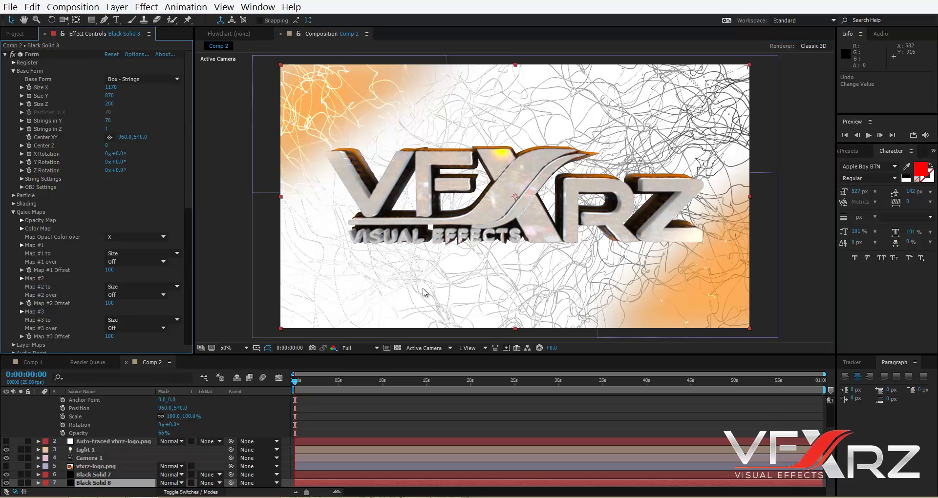
# Set Form's Particle Type to Glow Sphere (No DOF) on Black Solid 8.
pyautogui.click(14, 195)
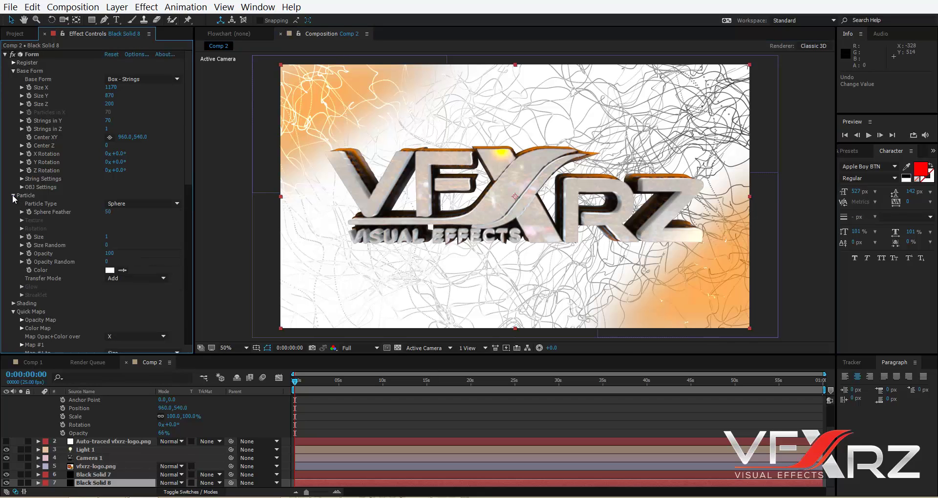
pyautogui.click(126, 204)
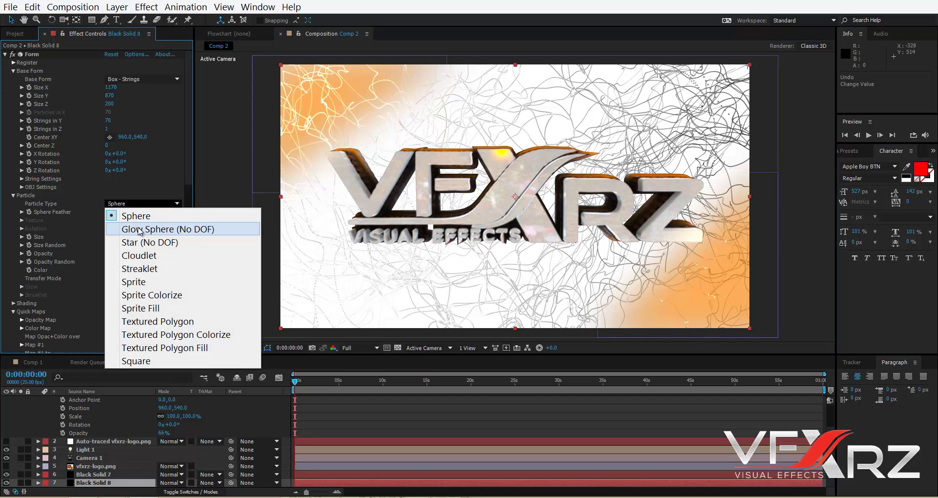
pyautogui.click(190, 230)
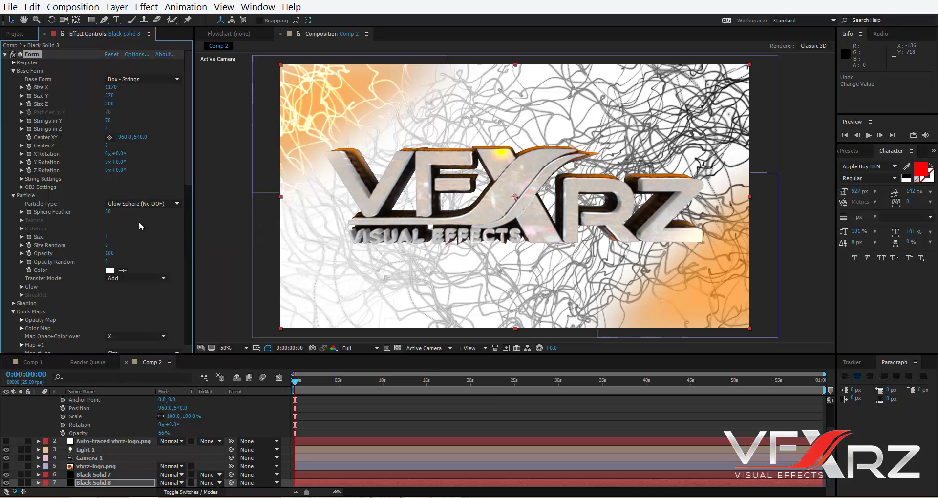
pyautogui.click(14, 195)
# Collapse Shape Layer 1's properties and deselect all layers in Comp 2.
pyautogui.scroll(2, 53, 428)
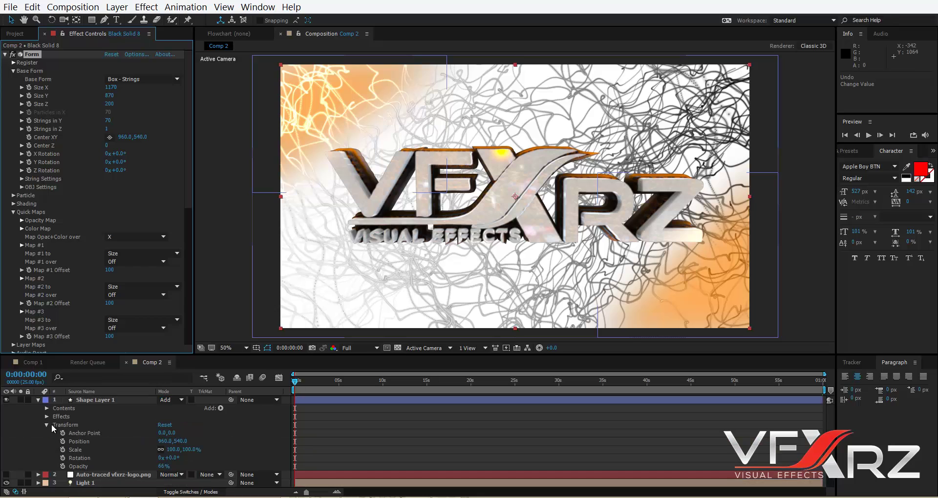
pyautogui.click(38, 400)
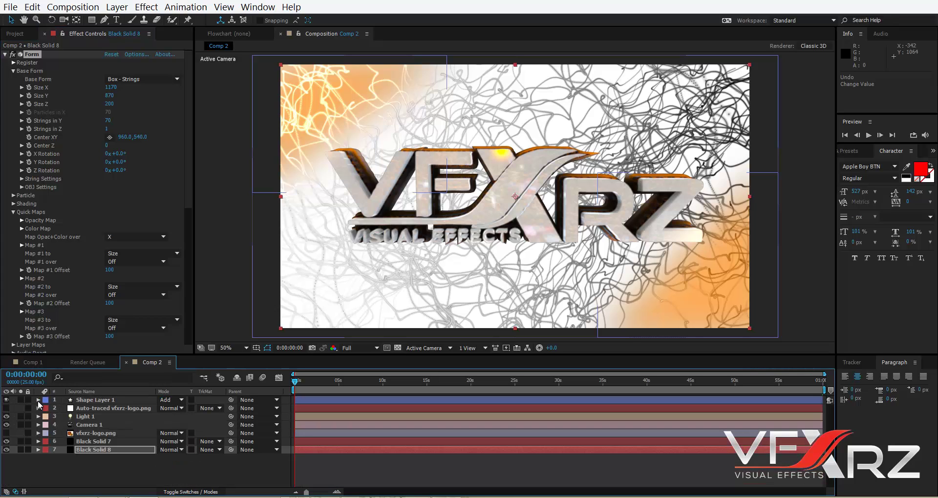
pyautogui.click(85, 478)
# With the Pen tool, draw a closed polygon across the composition between the two orange corners, extending beyond the frame edges.
pyautogui.click(104, 20)
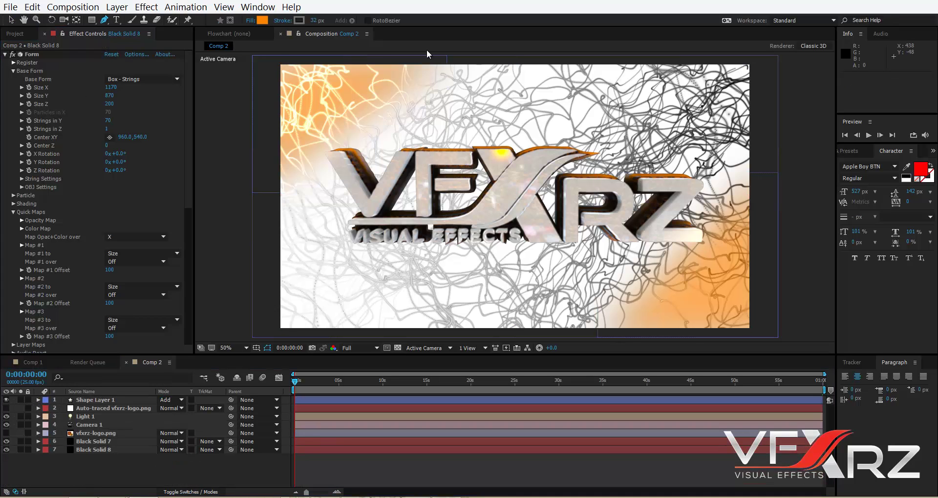
pyautogui.click(472, 64)
pyautogui.click(262, 173)
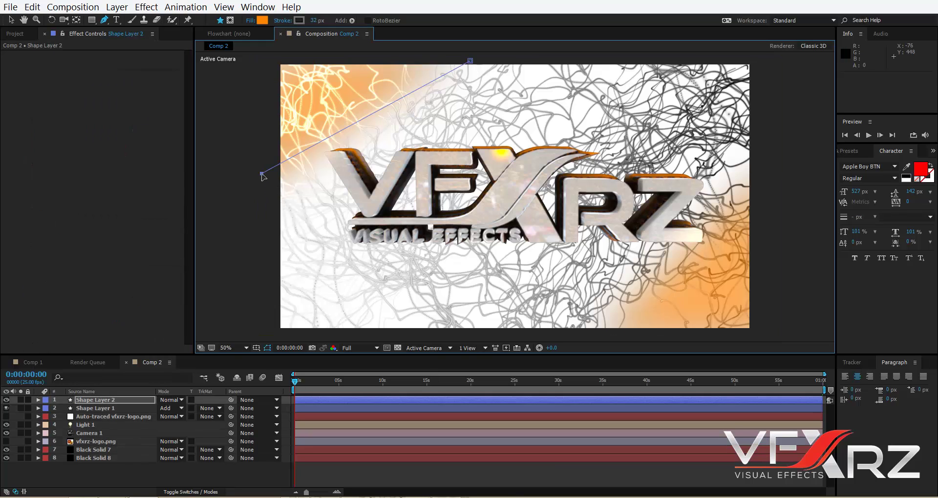
pyautogui.click(336, 339)
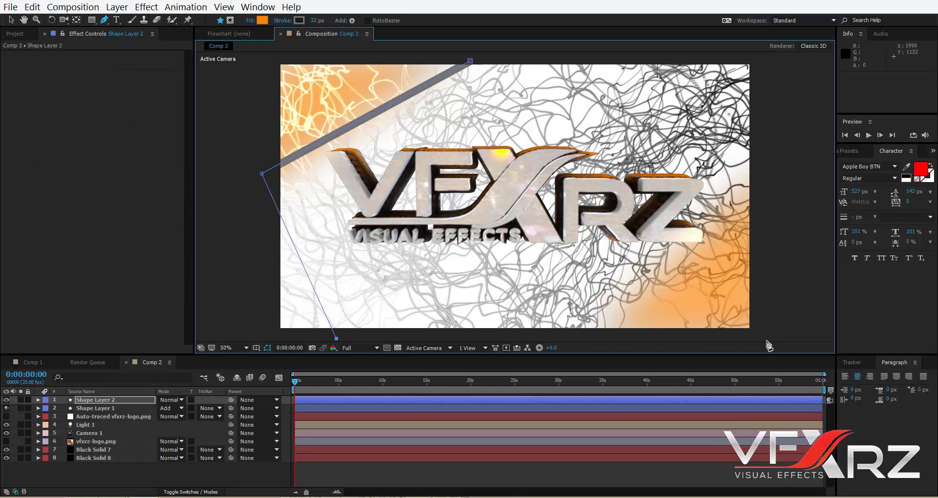
pyautogui.click(605, 337)
pyautogui.click(773, 171)
pyautogui.moveTo(787, 98); pyautogui.dragTo(787, 125)
pyautogui.click(777, 64)
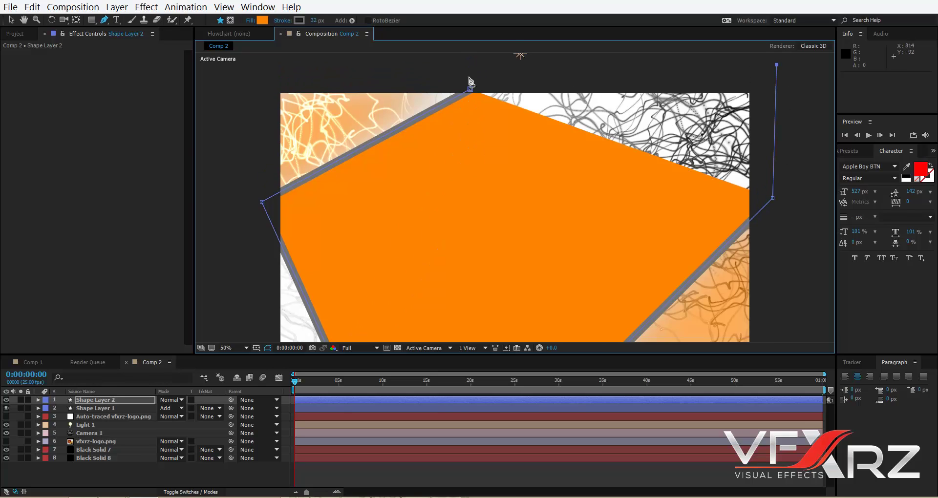
pyautogui.click(475, 84)
pyautogui.click(472, 93)
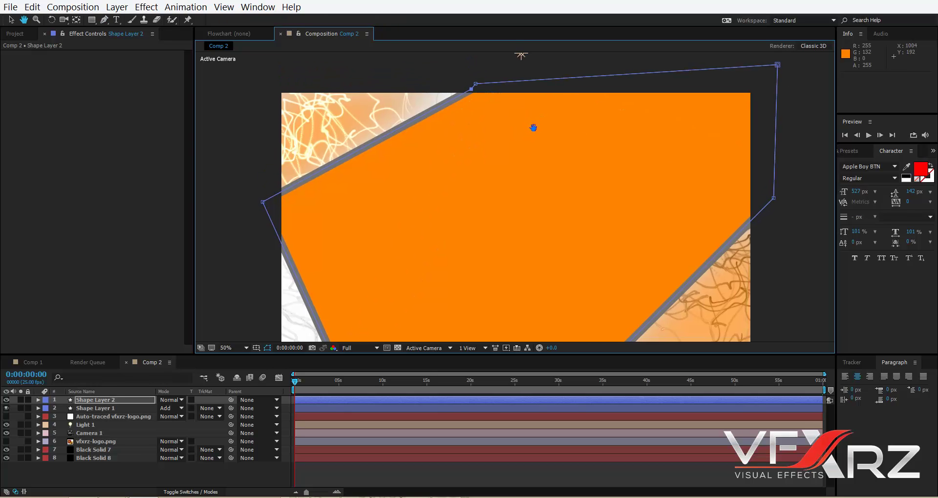
pyautogui.moveTo(533, 125); pyautogui.dragTo(558, 92)
# Change the fill colour of Shape Layer 2 to black.
pyautogui.click(263, 20)
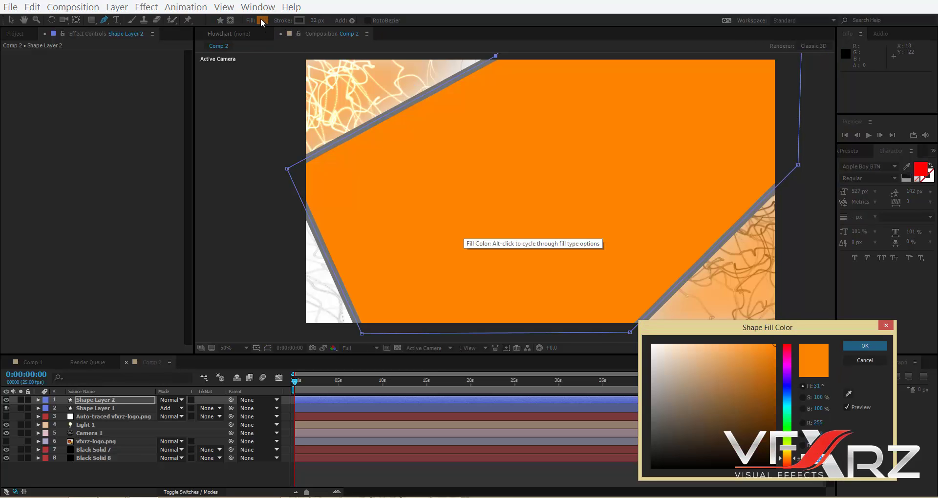
pyautogui.click(775, 467)
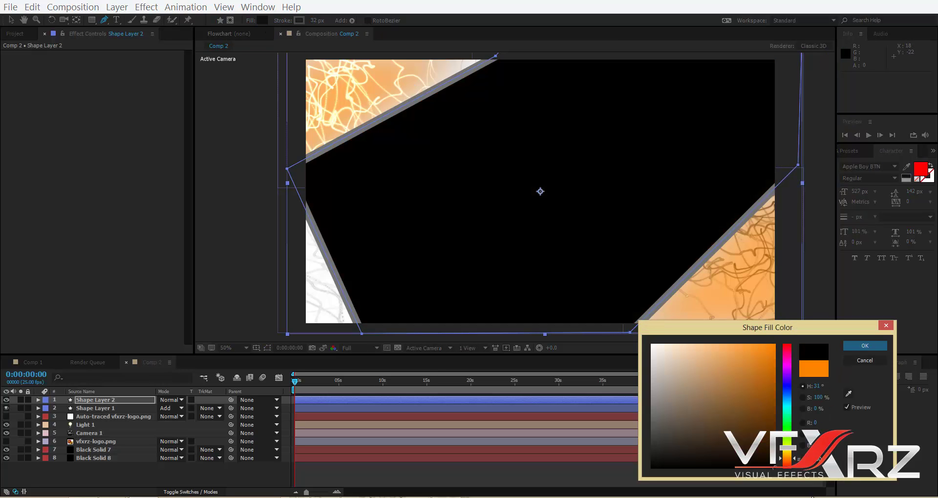
pyautogui.click(853, 346)
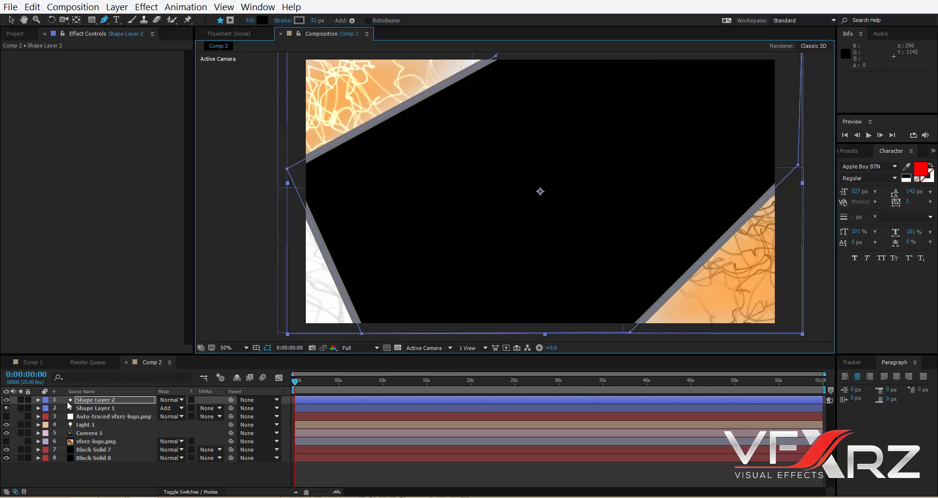
# Set Shape Layer 2's opacity to 31% and its blending mode to Add.
pyautogui.click(38, 400)
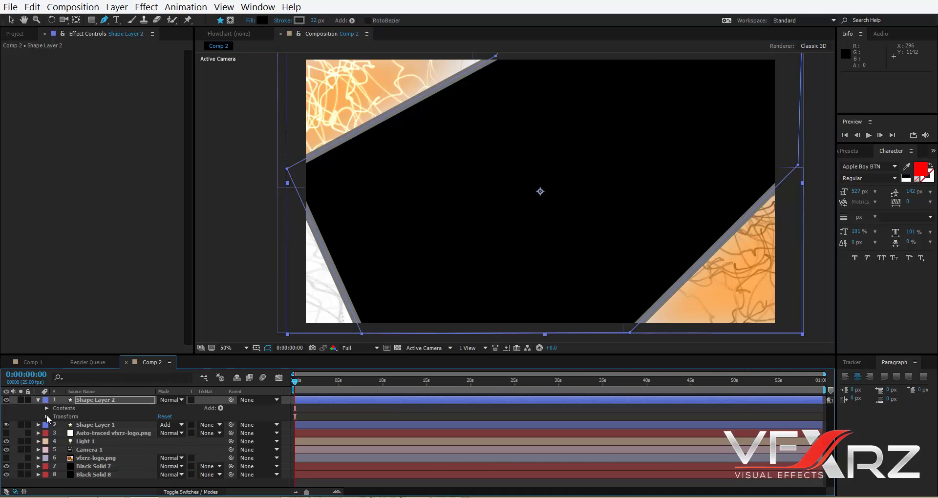
pyautogui.click(47, 417)
pyautogui.click(81, 449)
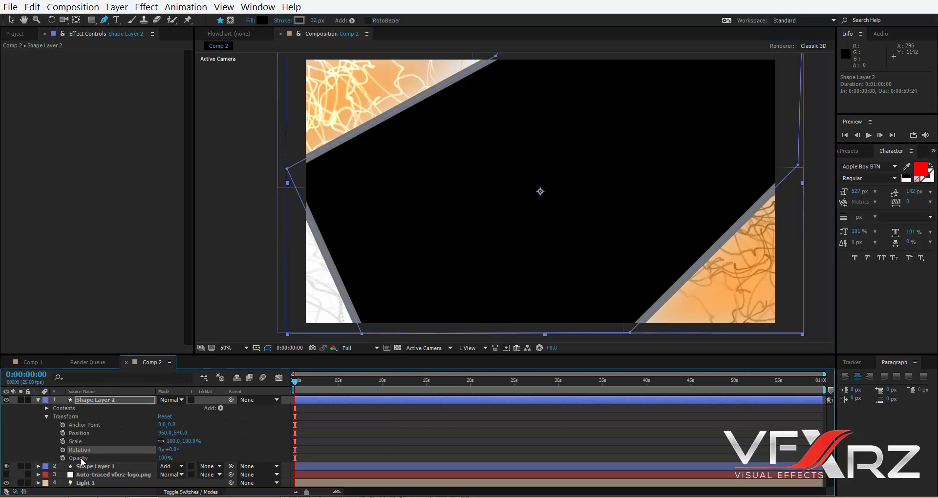
pyautogui.click(81, 458)
pyautogui.moveTo(164, 460); pyautogui.dragTo(131, 460)
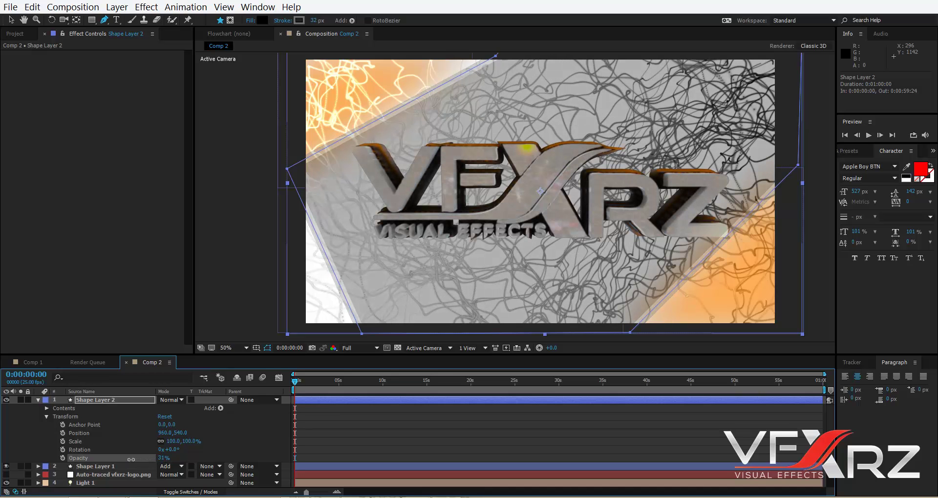
pyautogui.click(170, 398)
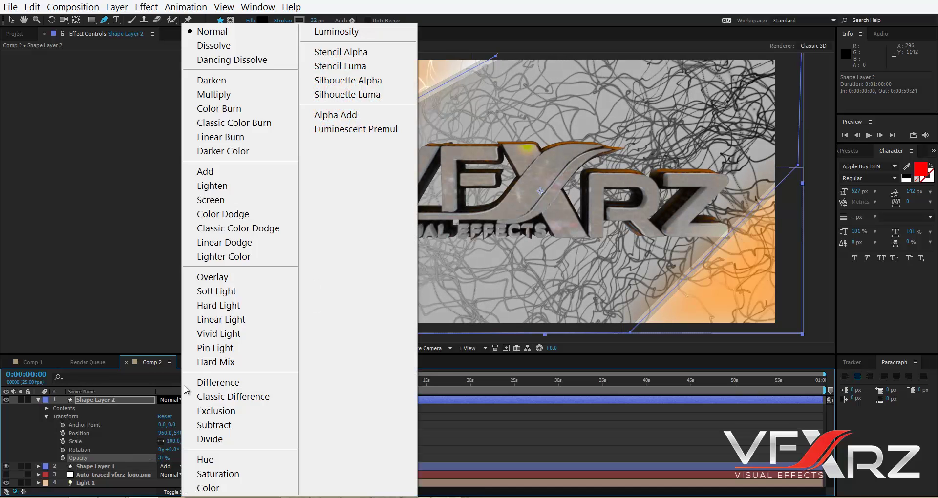
pyautogui.click(209, 176)
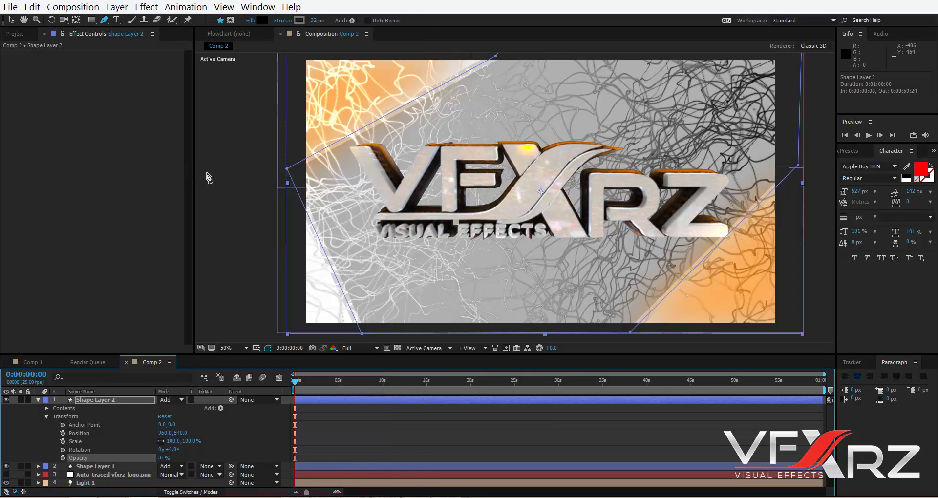
# Pull Shape Layer 2's left vertex farther outside the frame and apply Fast Blur with Blurriness 307.
pyautogui.moveTo(288, 172); pyautogui.dragTo(140, 318)
pyautogui.click(147, 7)
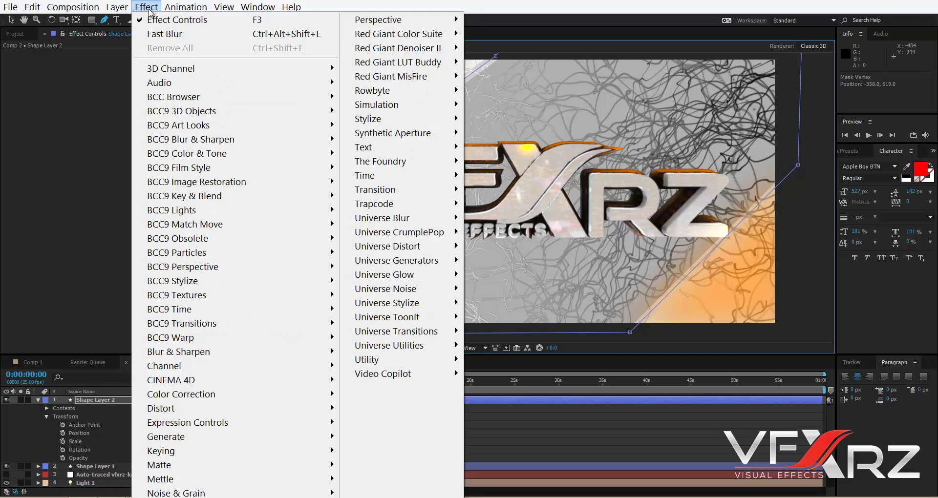
pyautogui.moveTo(394, 247)
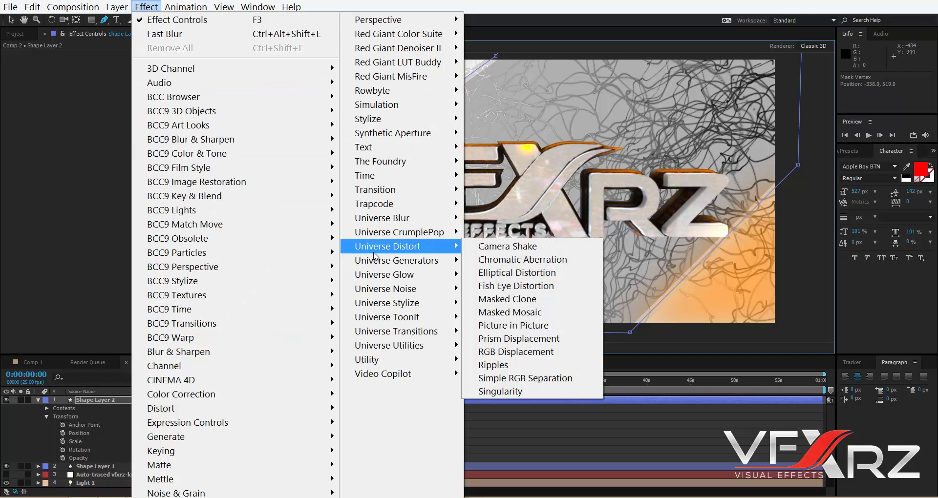
pyautogui.moveTo(205, 352)
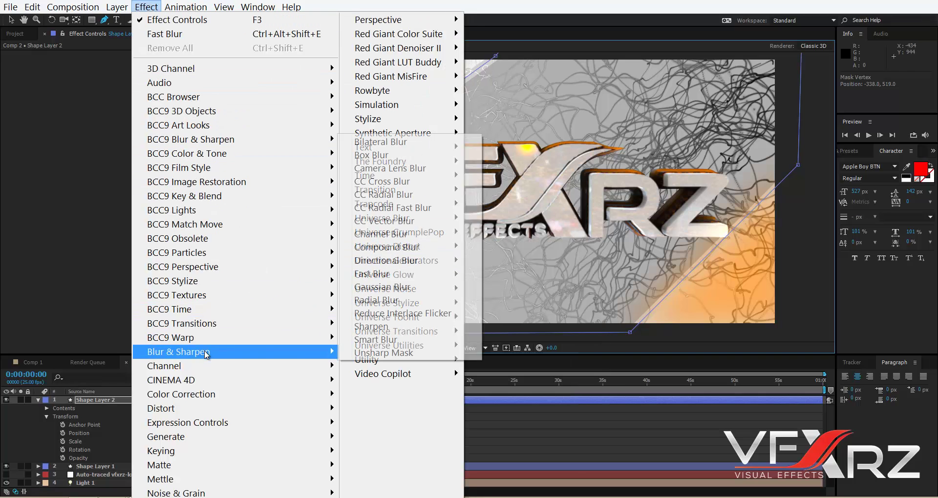
pyautogui.click(415, 274)
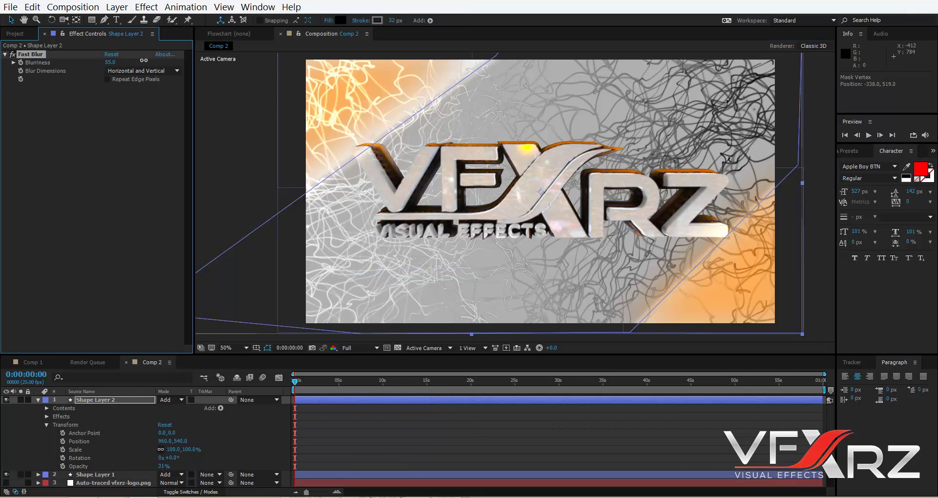
pyautogui.moveTo(175, 59); pyautogui.dragTo(249, 60)
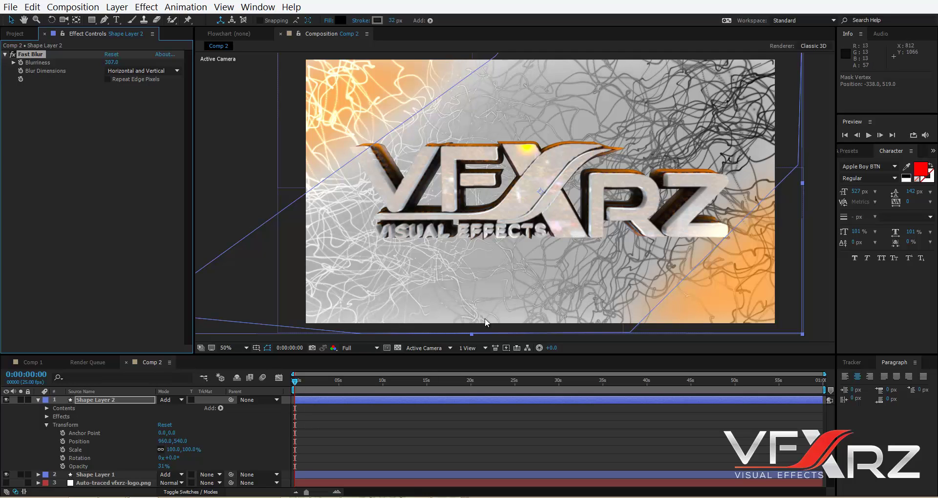
# Collapse Shape Layer 2 and create a new black 1920 x 1080 px solid named Black Solid 9.
pyautogui.click(38, 400)
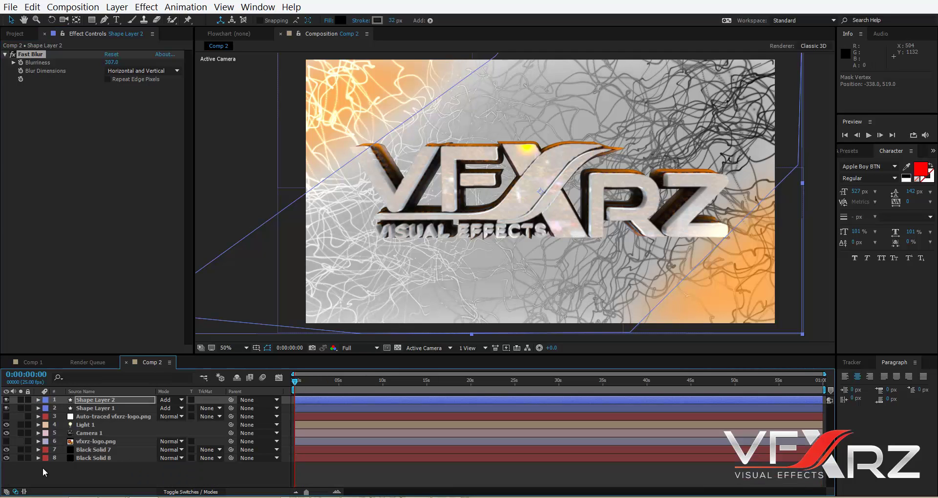
pyautogui.rightClick(45, 469)
pyautogui.moveTo(107, 362)
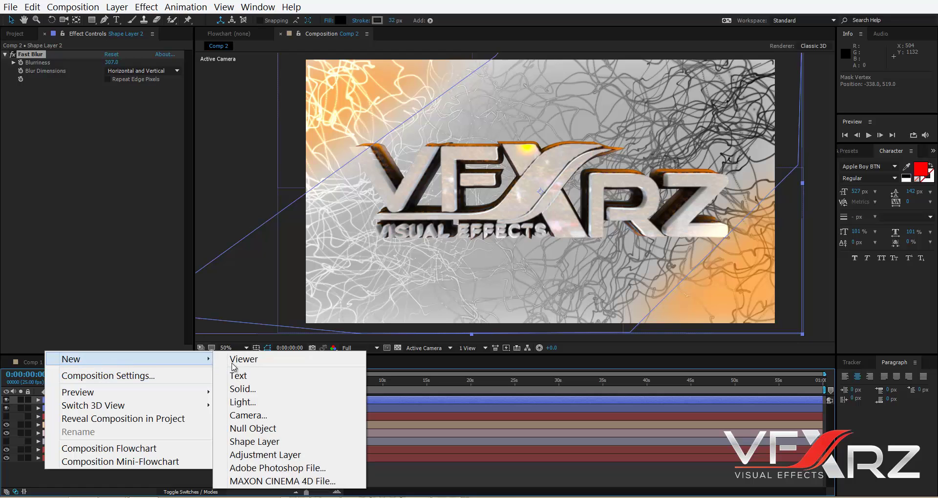
pyautogui.click(271, 391)
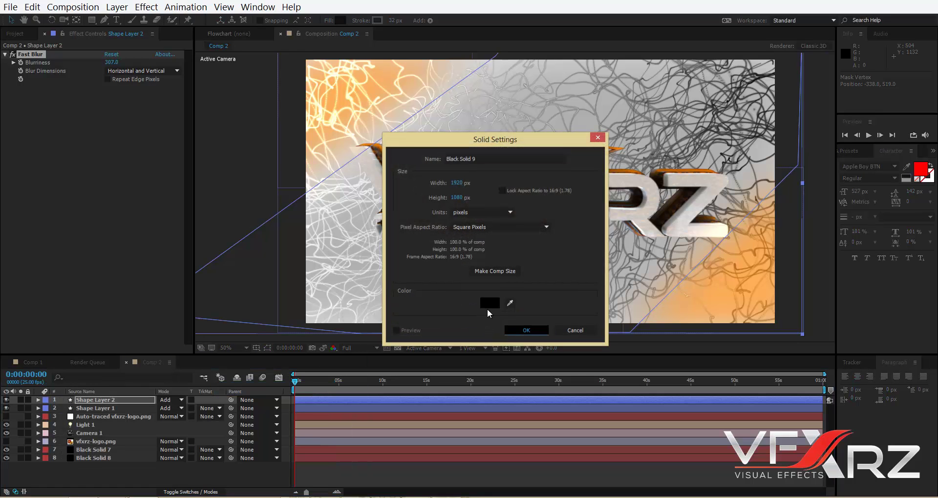
pyautogui.click(526, 332)
# Apply the Video Copilot Optical Flares effect to Black Solid 9.
pyautogui.click(186, 7)
pyautogui.click(185, 7)
pyautogui.click(146, 7)
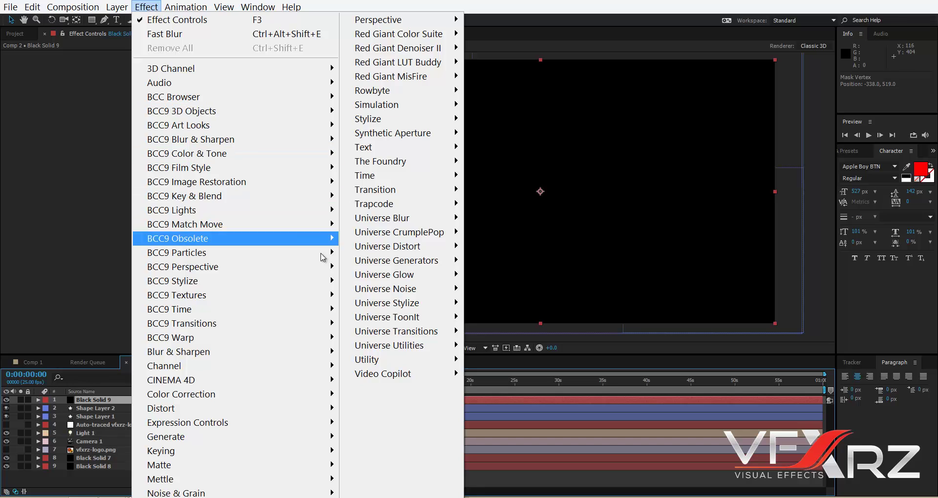
pyautogui.moveTo(391, 374)
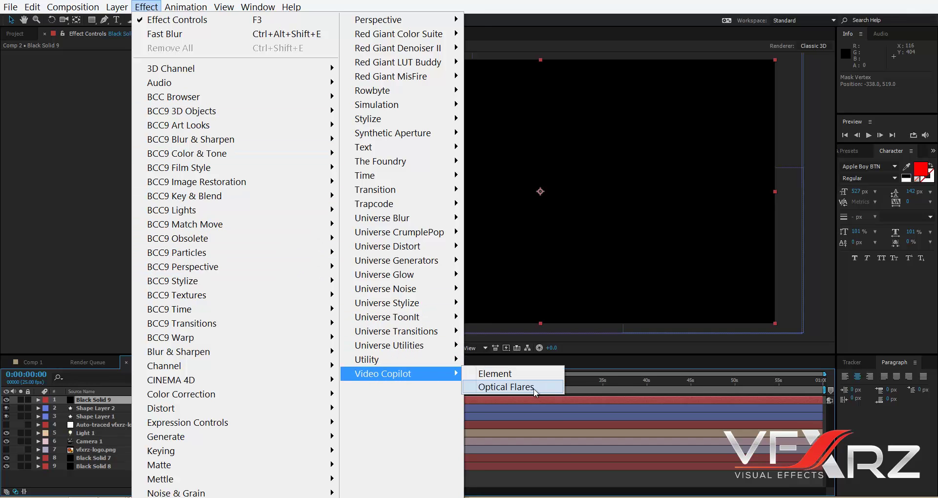
pyautogui.click(518, 390)
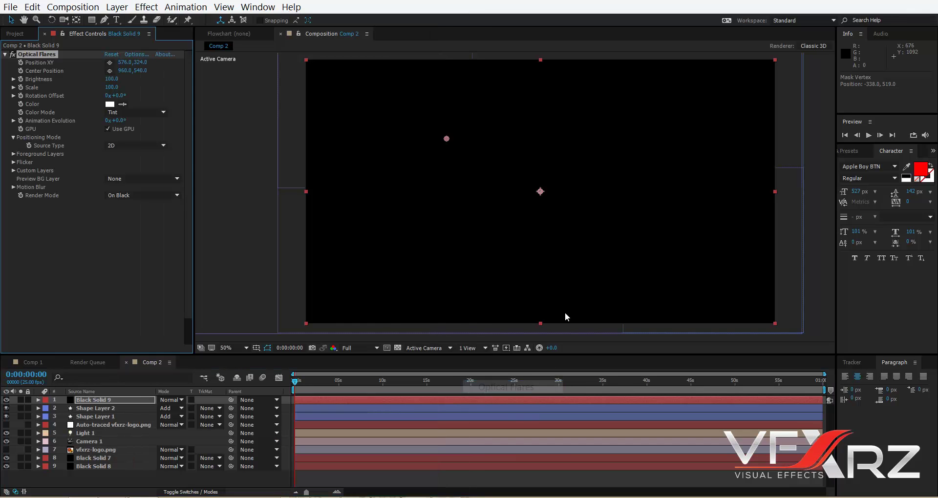
# Set the flare's Render Mode to On Transparent and move its source beside the logo's left side, at about 88, 584.
pyautogui.click(108, 195)
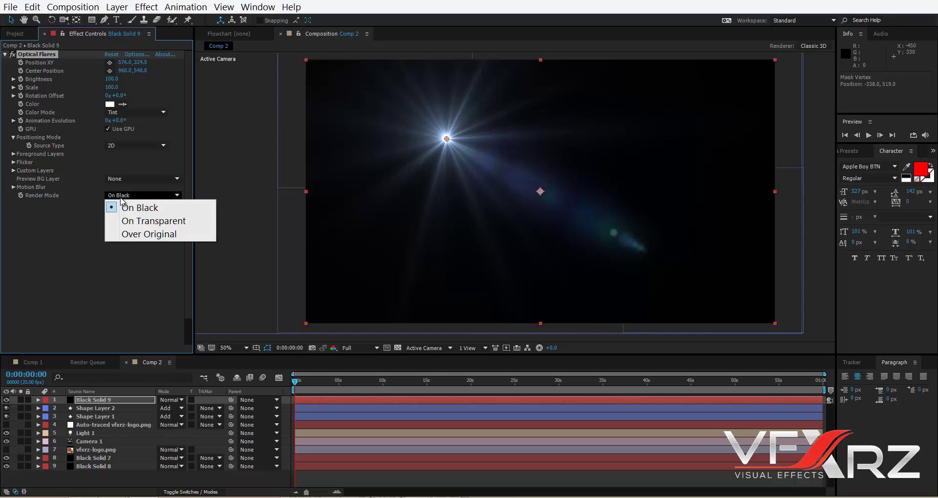
pyautogui.click(163, 222)
pyautogui.moveTo(446, 140); pyautogui.dragTo(367, 147)
pyautogui.moveTo(341, 173); pyautogui.dragTo(328, 204)
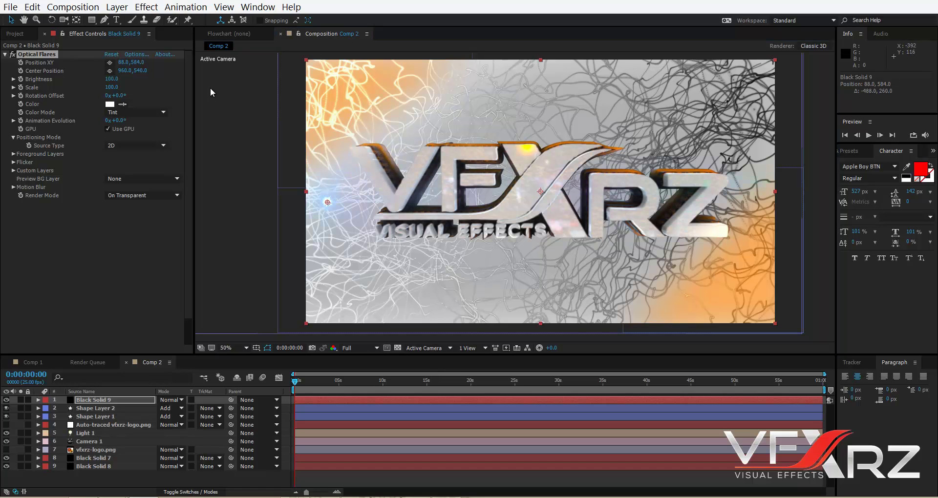
# Browse the flare presets and load Bright Star from the Pro Presets folder into Black Solid 9's Optical Flares effect.
pyautogui.click(137, 54)
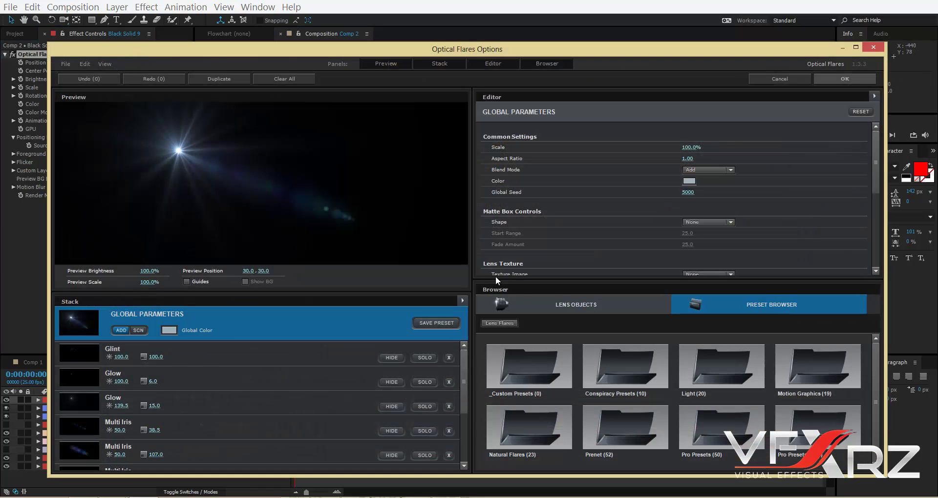
pyautogui.doubleClick(627, 430)
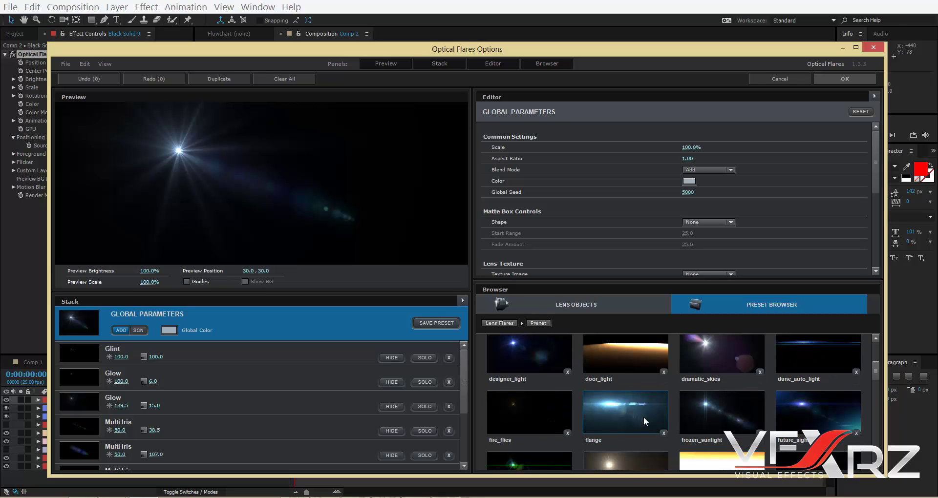
pyautogui.scroll(-5, 688, 396)
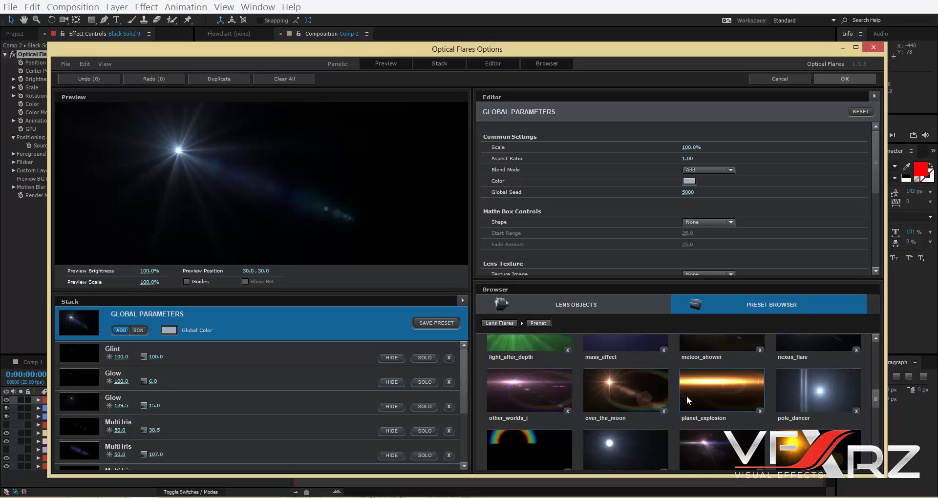
pyautogui.scroll(-2, 687, 395)
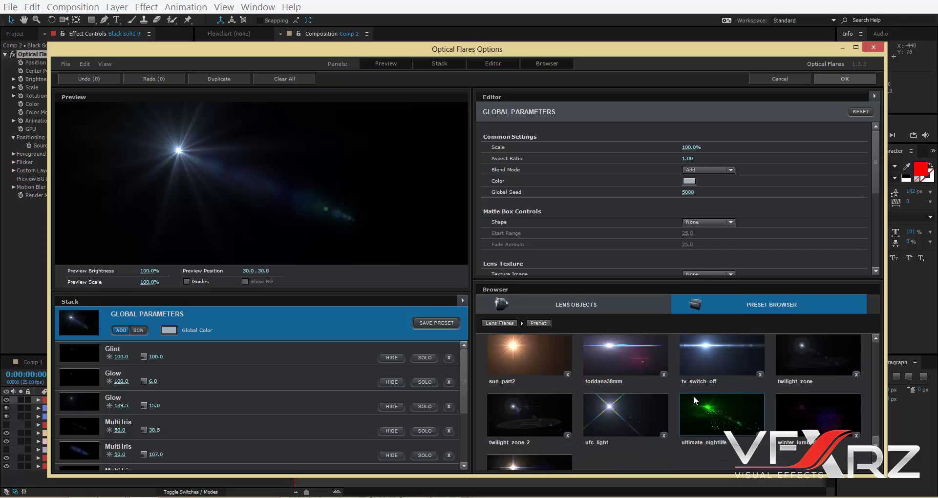
pyautogui.scroll(7, 557, 381)
pyautogui.doubleClick(550, 376)
pyautogui.doubleClick(708, 427)
pyautogui.scroll(-2, 633, 414)
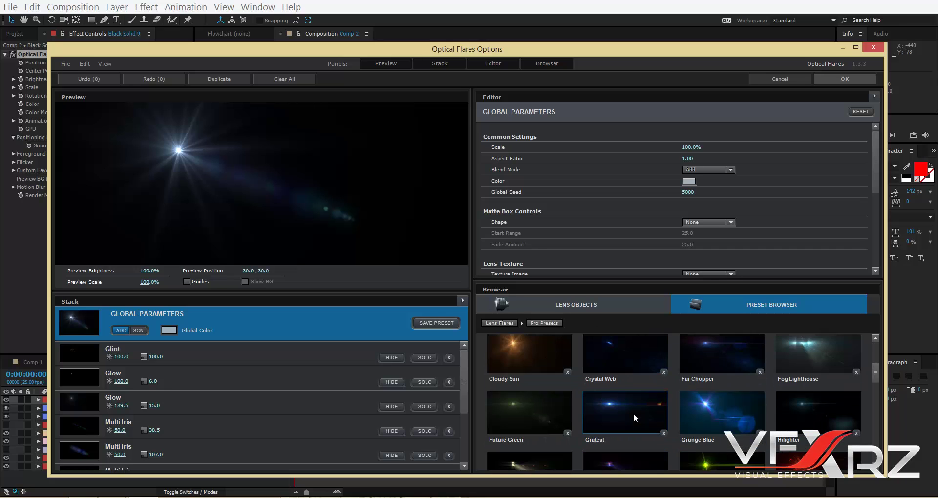
pyautogui.click(617, 360)
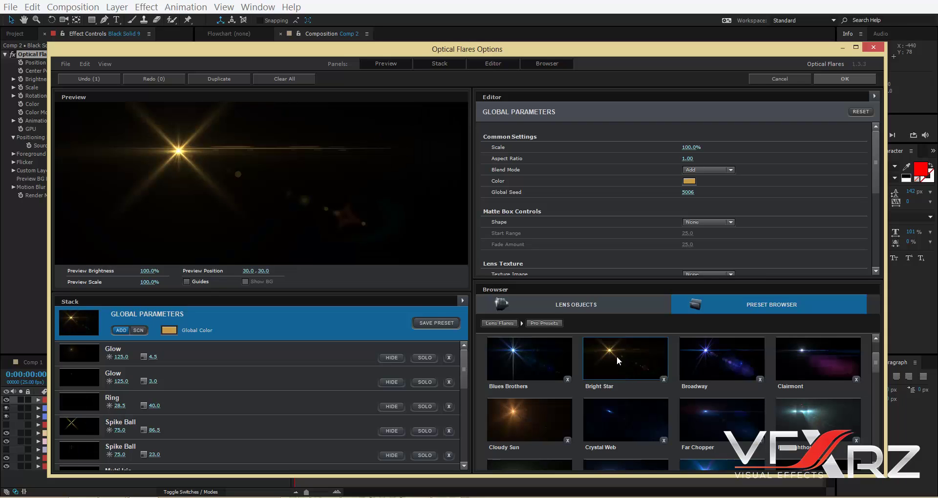
pyautogui.click(537, 417)
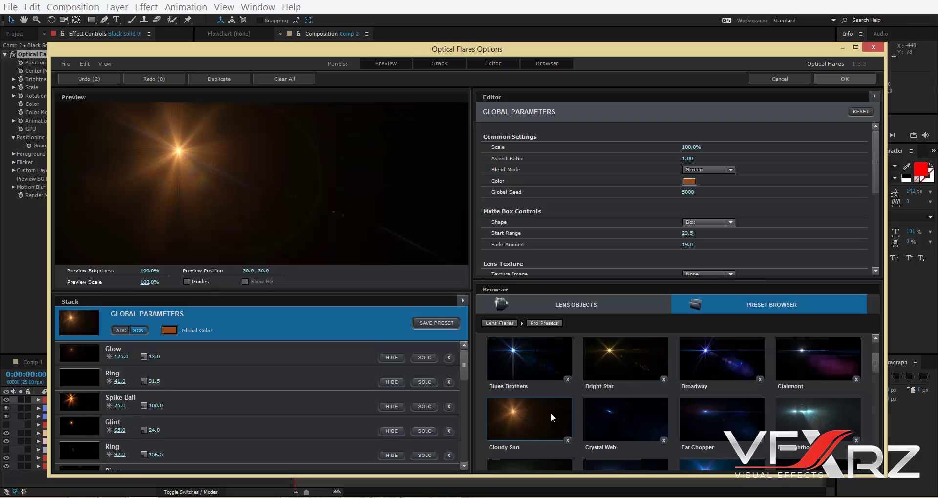
pyautogui.click(627, 351)
pyautogui.click(838, 78)
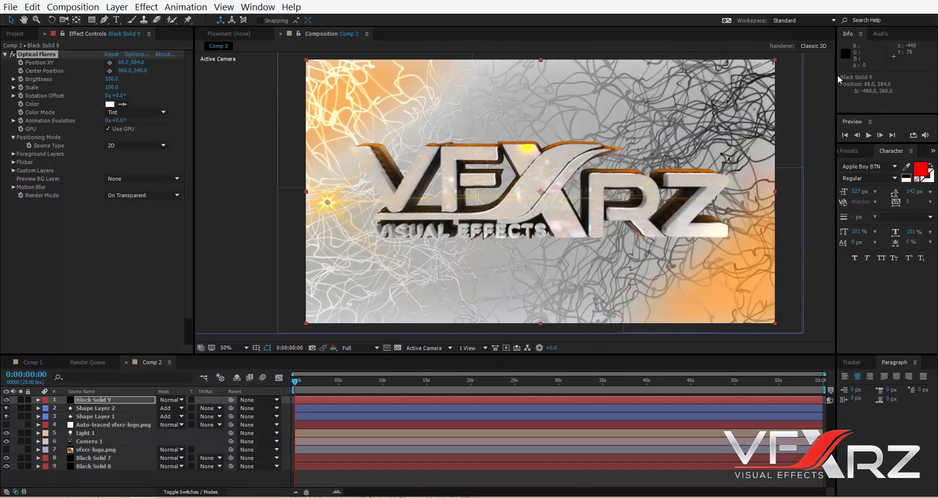
# Set Black Solid 9's blending mode to Add and move the flare source beside the logo's lower-left edge, at about 236, 612.
pyautogui.moveTo(328, 205); pyautogui.dragTo(357, 180)
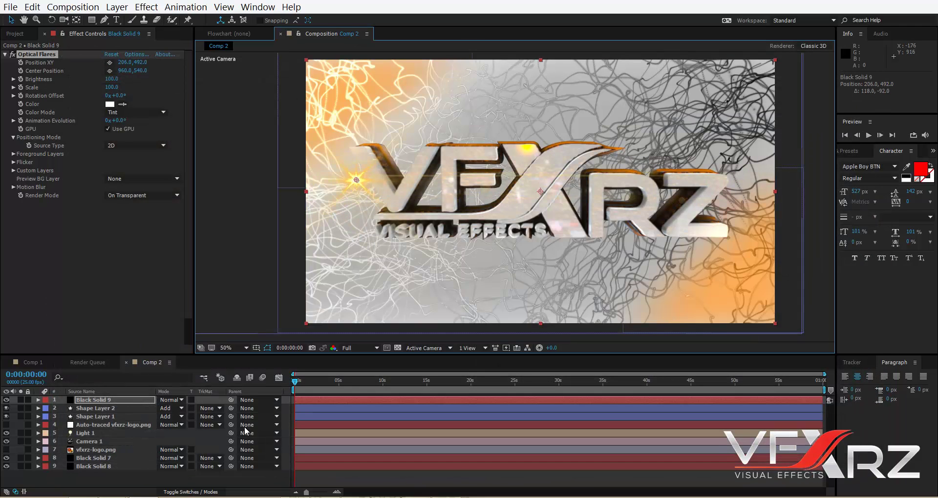
pyautogui.click(171, 399)
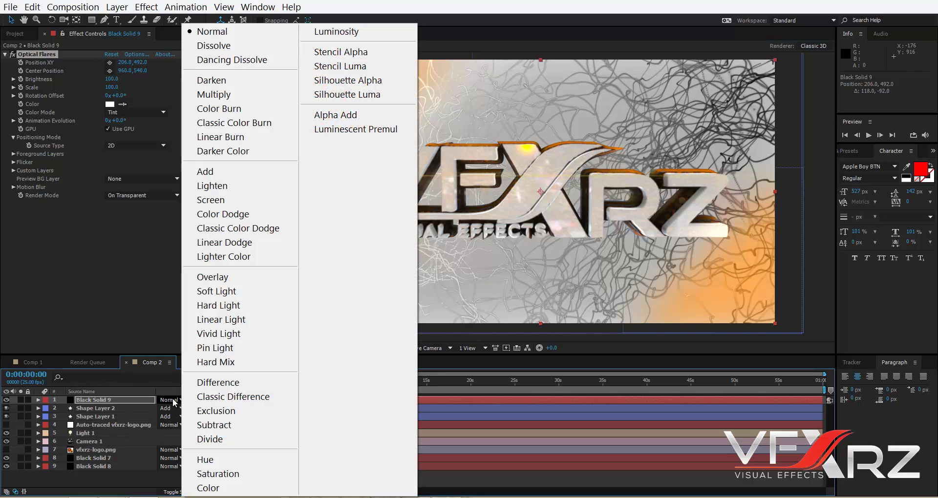
pyautogui.click(232, 174)
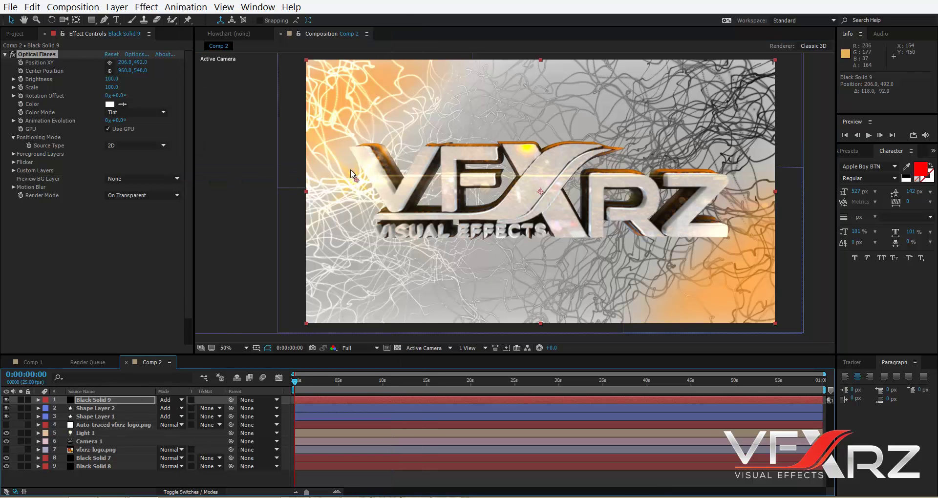
pyautogui.moveTo(356, 180); pyautogui.dragTo(365, 209)
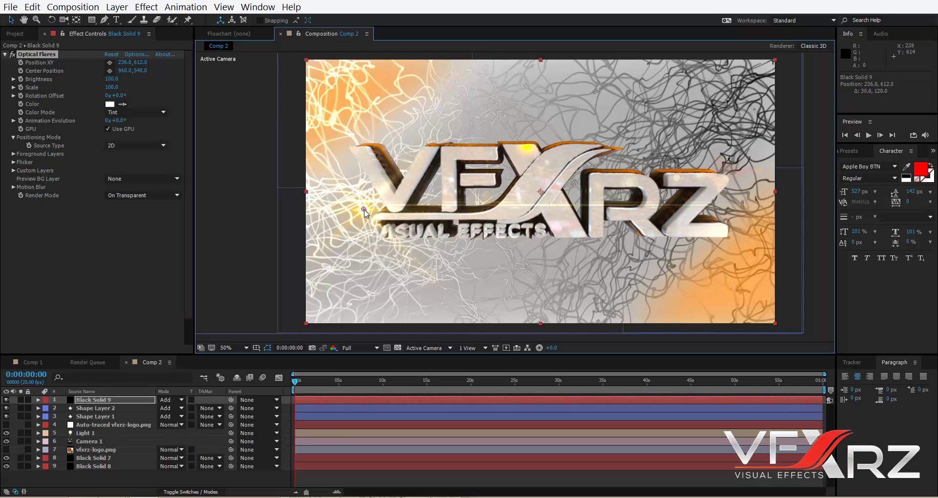
# Lighten Shape Layer 1's fill to a pale orange with about 31° hue, 40% saturation and 100% brightness.
pyautogui.click(121, 417)
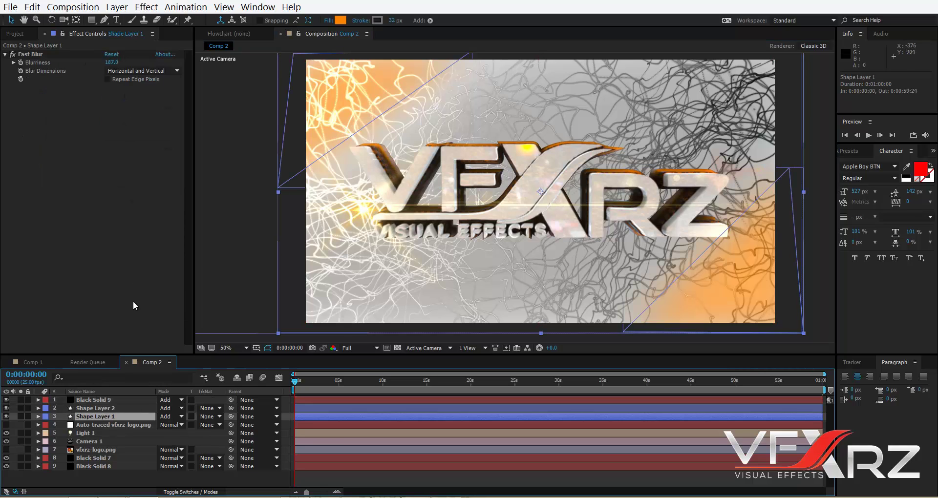
pyautogui.click(339, 21)
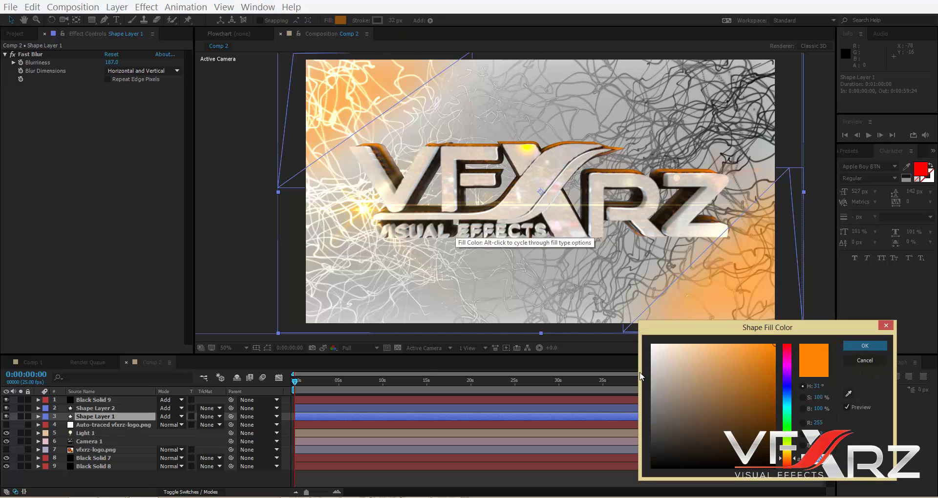
pyautogui.click(758, 357)
pyautogui.click(746, 344)
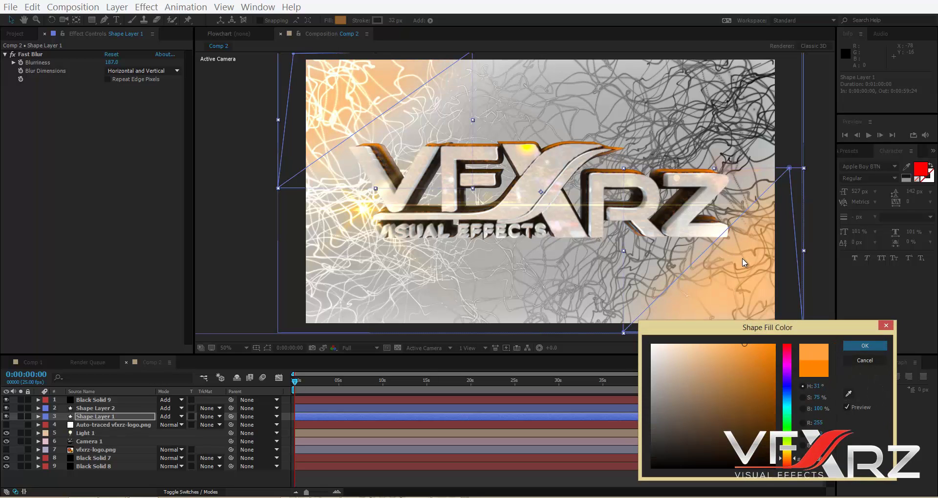
pyautogui.click(720, 345)
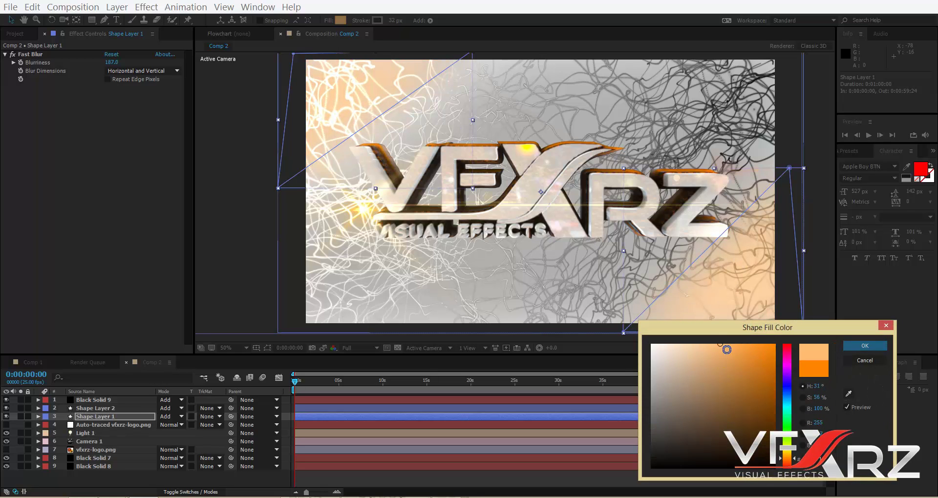
pyautogui.click(716, 344)
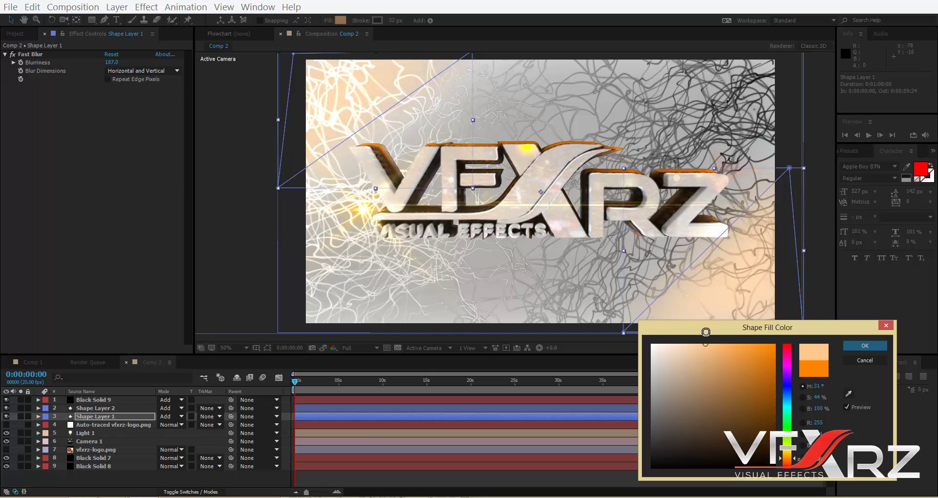
pyautogui.click(845, 347)
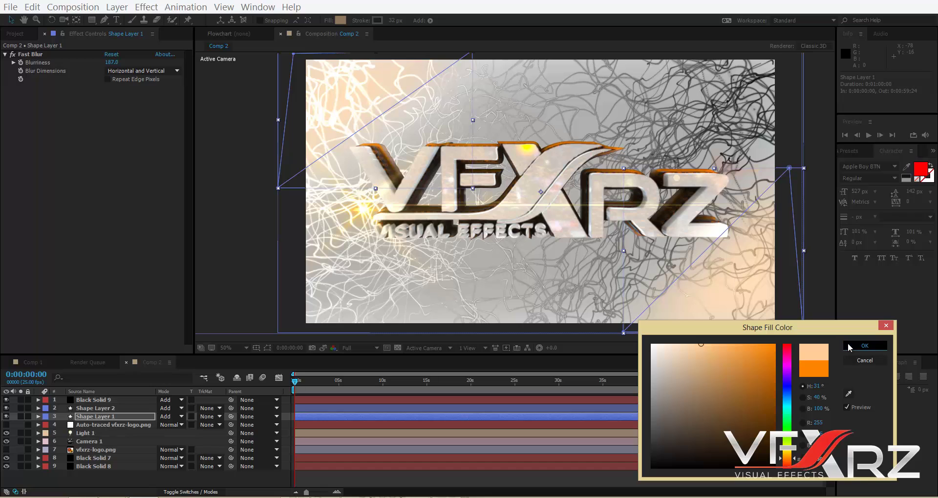
# Set the flare's Brightness to 310 and move its source above the logo's left end, at about 106, 318.
pyautogui.click(91, 401)
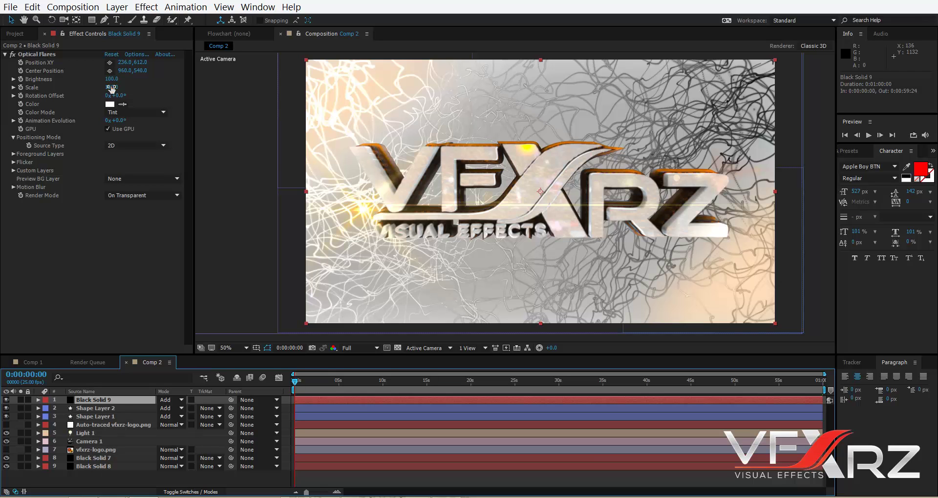
pyautogui.moveTo(112, 78)
pyautogui.mouseDown()
pyautogui.moveTo(146, 73)
pyautogui.moveTo(119, 71)
pyautogui.mouseUp()
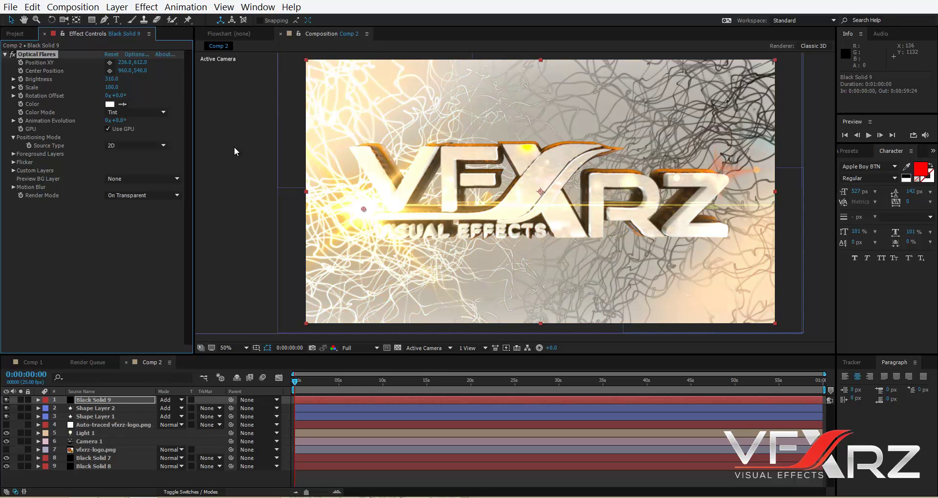
pyautogui.moveTo(364, 211); pyautogui.dragTo(332, 139)
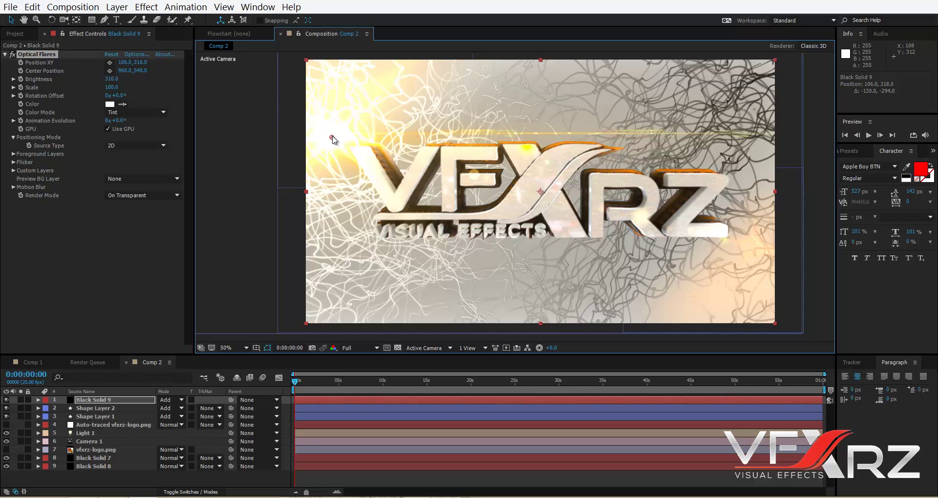
# Orbit Camera 1 to view the logo from its left side, with the camera at about 316, 421, -728.
pyautogui.click(93, 441)
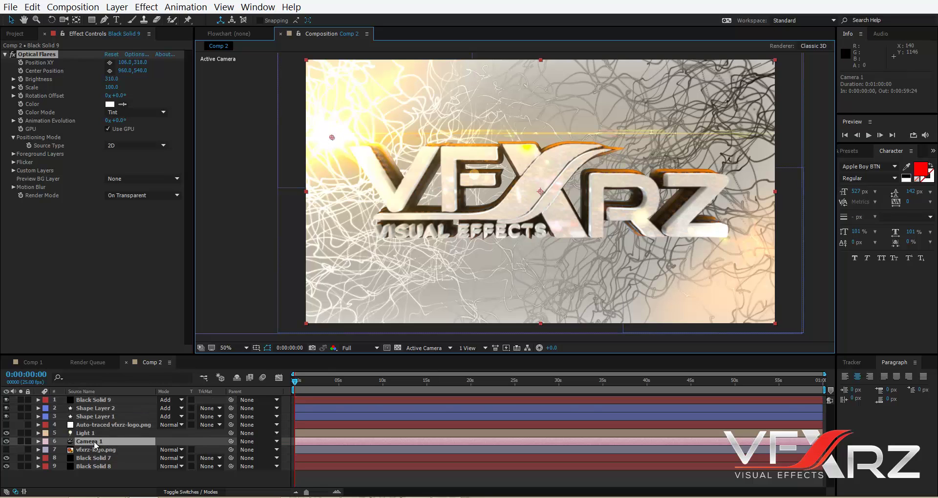
pyautogui.click(64, 19)
pyautogui.moveTo(511, 212); pyautogui.dragTo(550, 215)
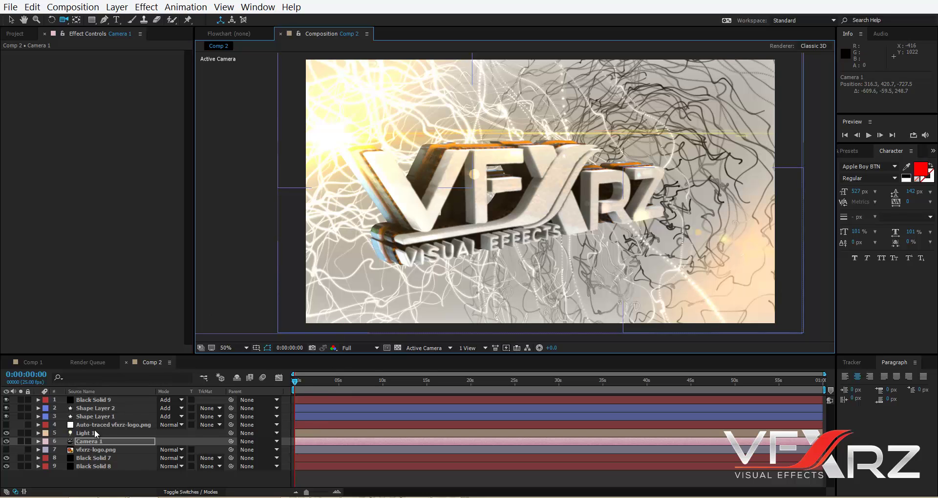
# Keyframe Camera 1's Point of Interest and Position at 0:00:00:00 and 0:00:04:19, orbiting the camera to about 1643, 506, -710 for the second keyframe.
pyautogui.click(38, 441)
pyautogui.scroll(-1, 47, 451)
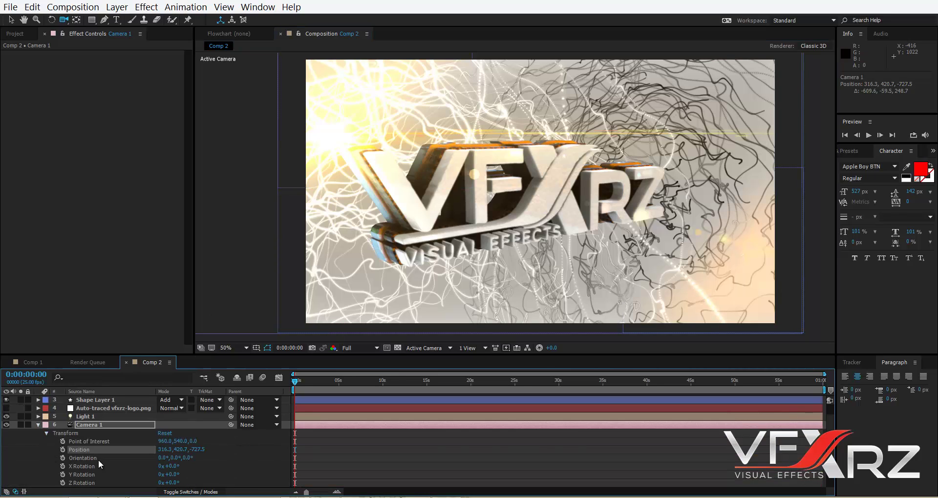
pyautogui.click(63, 450)
pyautogui.click(63, 441)
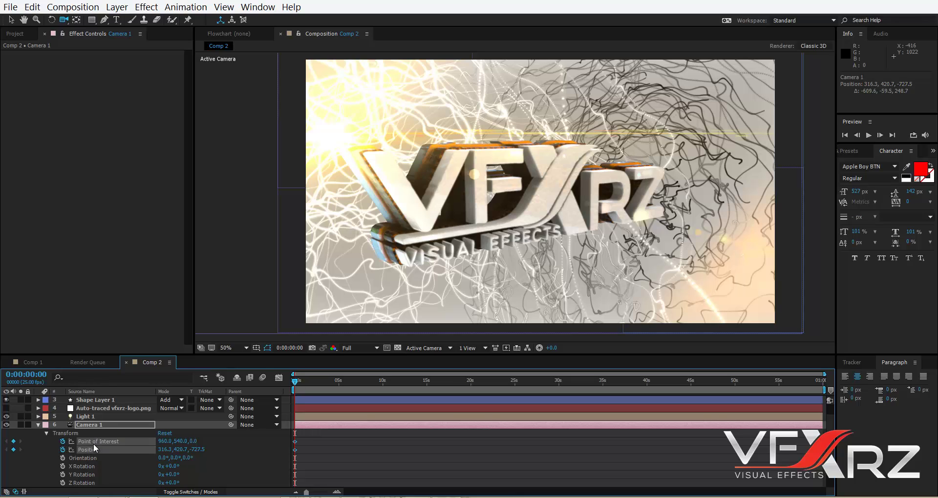
pyautogui.moveTo(321, 380); pyautogui.dragTo(336, 380)
pyautogui.moveTo(530, 254); pyautogui.dragTo(459, 228)
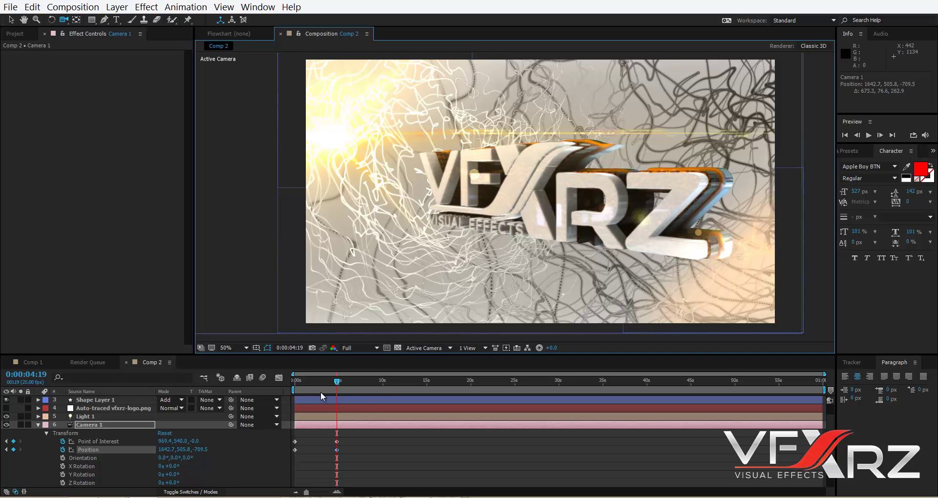
# Preview the camera animation from the start of the composition.
pyautogui.moveTo(336, 386); pyautogui.dragTo(288, 383)
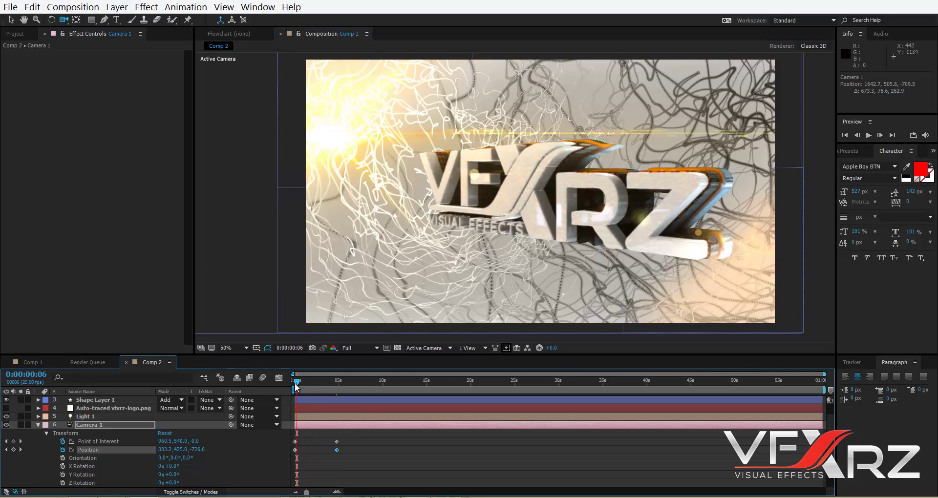
pyautogui.press('space')
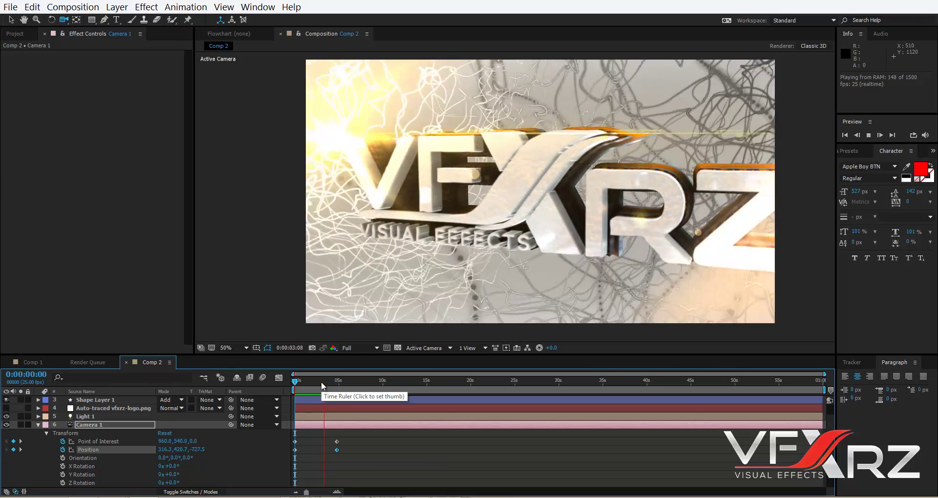
pyautogui.moveTo(322, 382)
pyautogui.mouseDown()
pyautogui.moveTo(332, 382)
pyautogui.moveTo(296, 382)
pyautogui.moveTo(328, 373)
pyautogui.mouseUp()
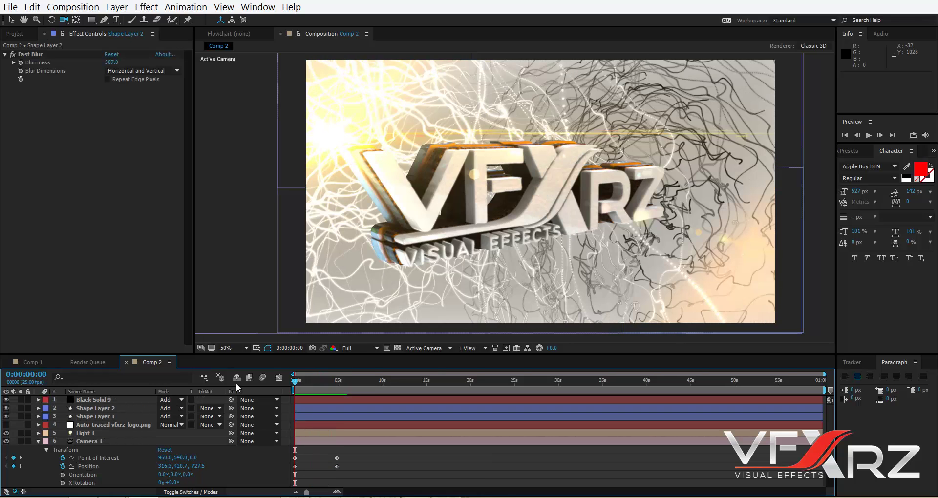
# Move Shape Layer 2 and Shape Layer 1 together to the end of the layer stack, beneath Black Solid 8.
pyautogui.click(99, 407)
pyautogui.keyDown('shift'); pyautogui.click(100, 418); pyautogui.keyUp('shift')
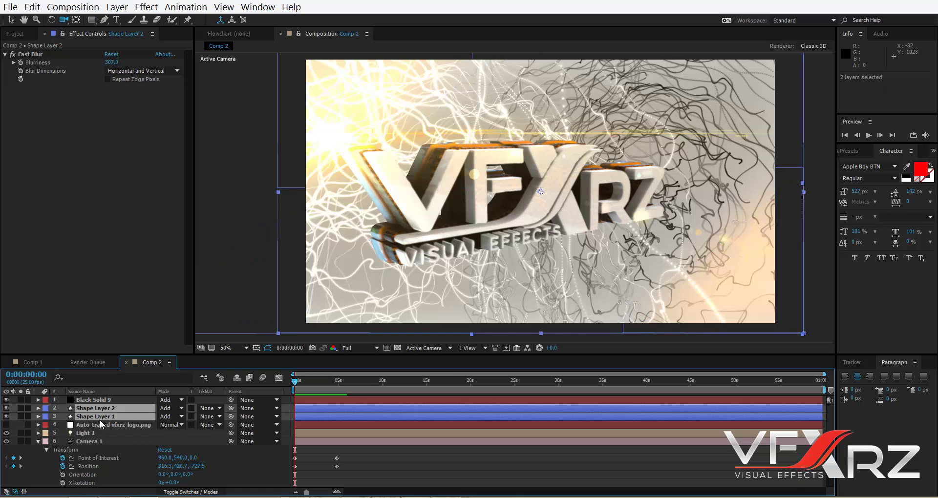
pyautogui.moveTo(111, 413); pyautogui.dragTo(128, 492)
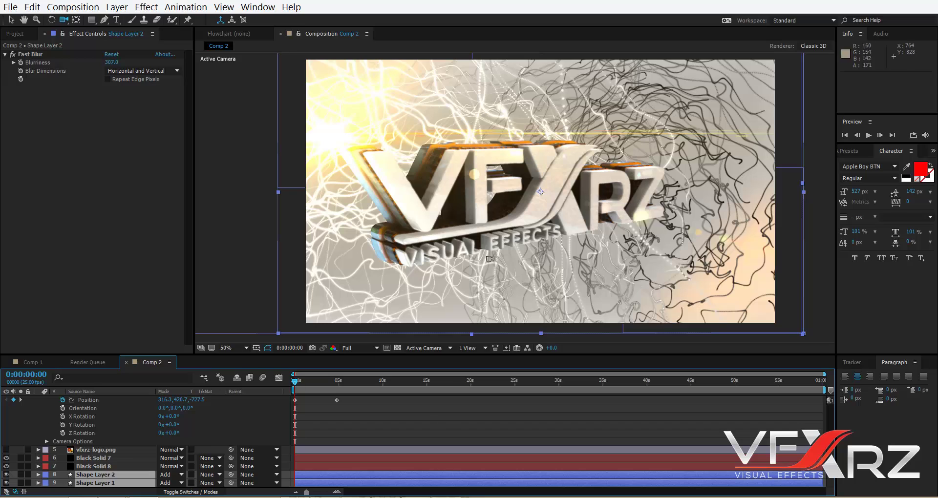
# Pre-compose all nine layers of Comp 2 into Pre-comp 1, moving all attributes into the new composition.
pyautogui.scroll(2, 34, 442)
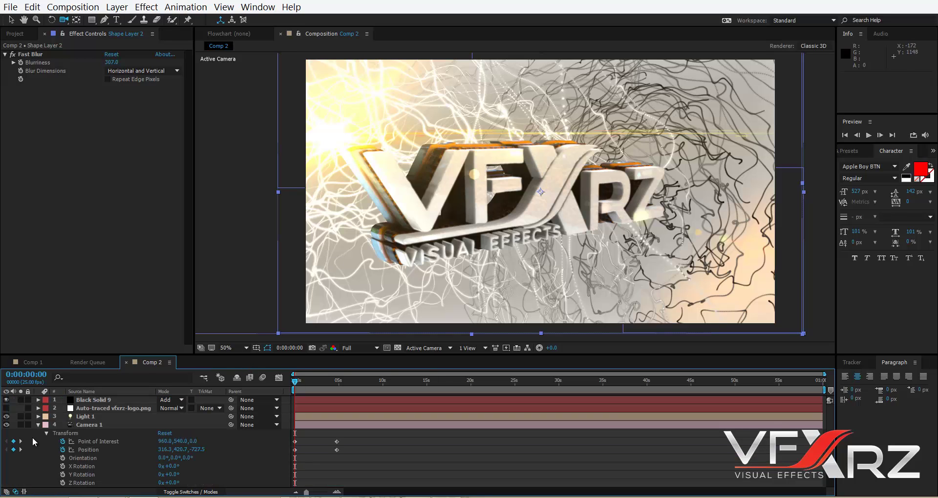
pyautogui.click(37, 425)
pyautogui.moveTo(110, 479); pyautogui.dragTo(131, 360)
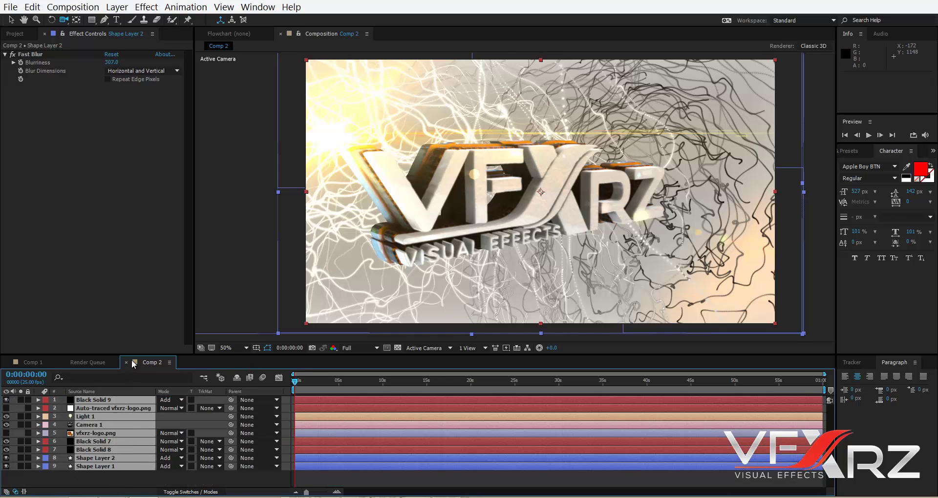
pyautogui.click(117, 7)
pyautogui.moveTo(128, 22)
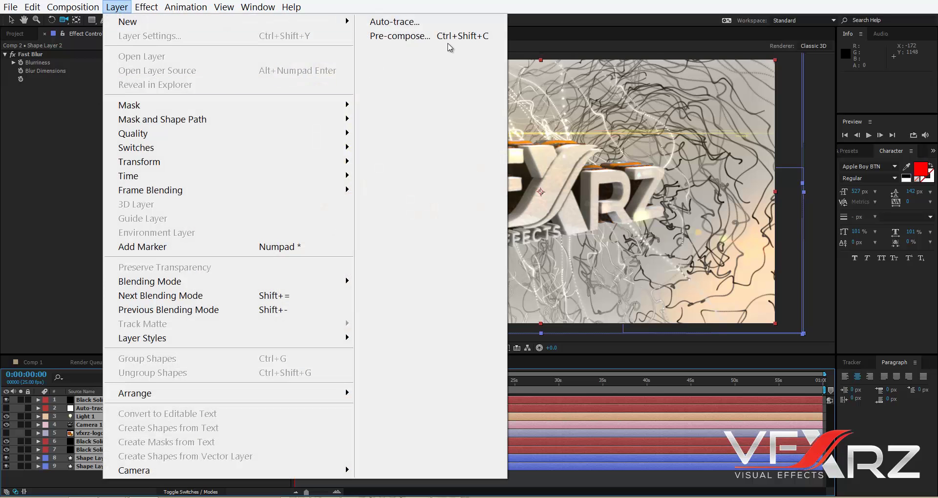
pyautogui.click(441, 36)
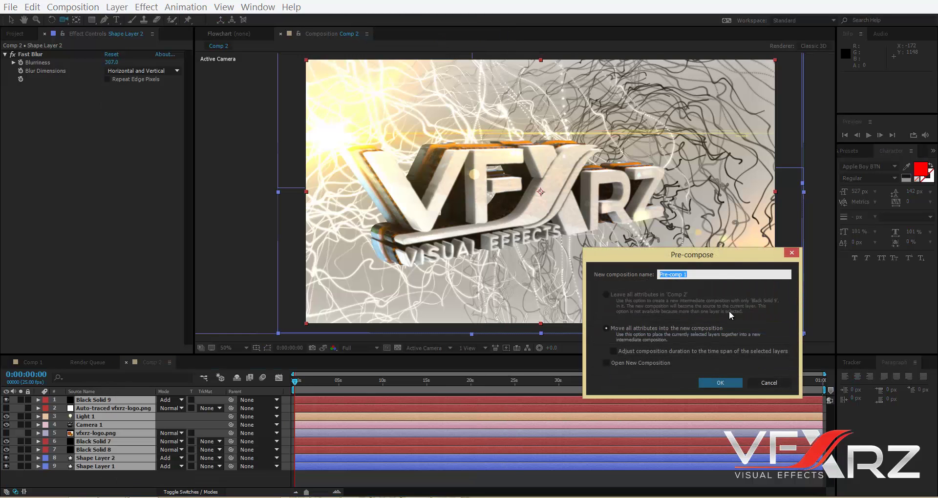
pyautogui.click(714, 385)
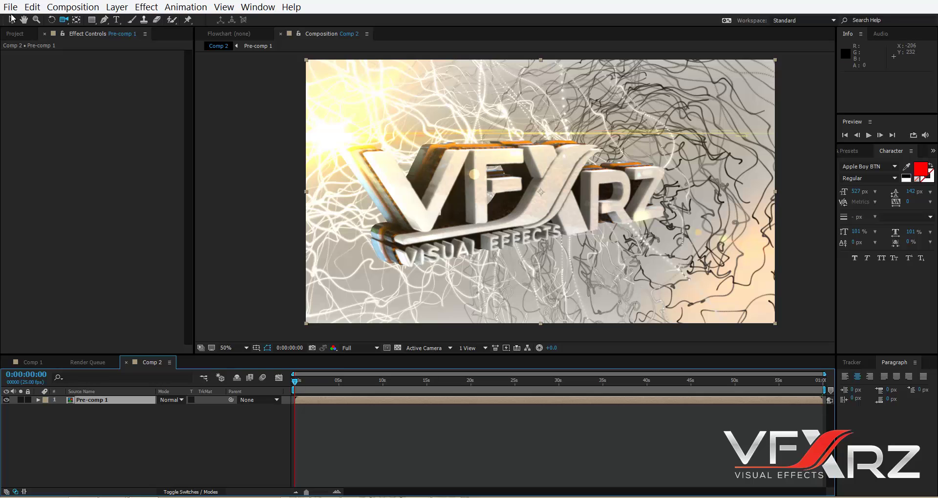
# Apply the HDR Compander utility effect to the Pre-comp 1 layer.
pyautogui.click(159, 9)
pyautogui.moveTo(440, 360)
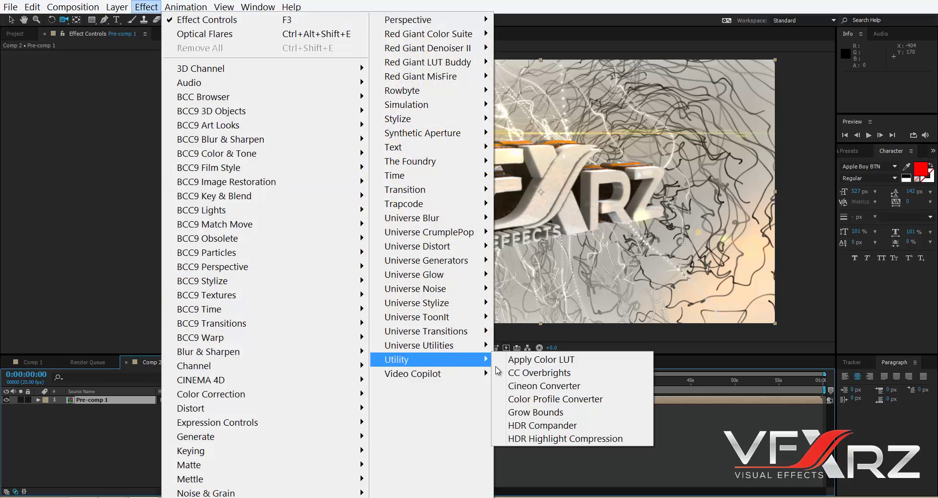
pyautogui.click(578, 428)
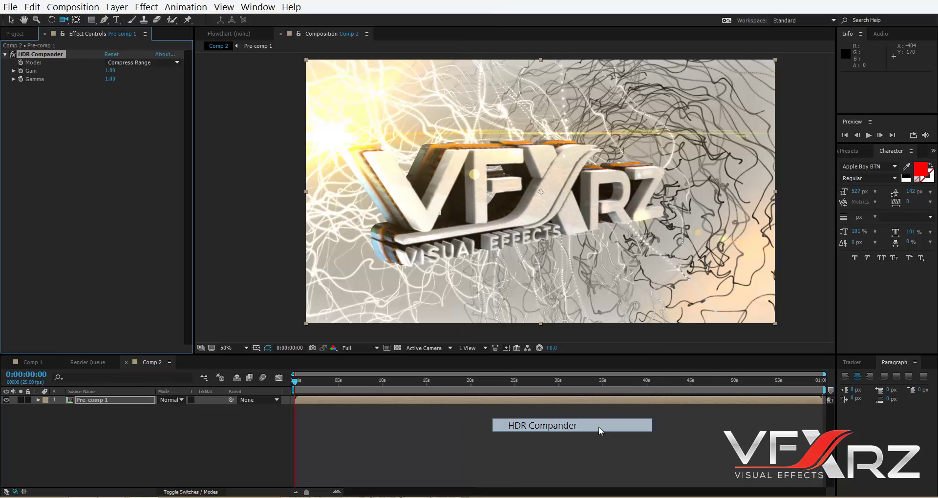
# Set HDR Compander to Expand Range with a gamma of 2.73 and raise its gain to boost the scene's contrast.
pyautogui.click(132, 63)
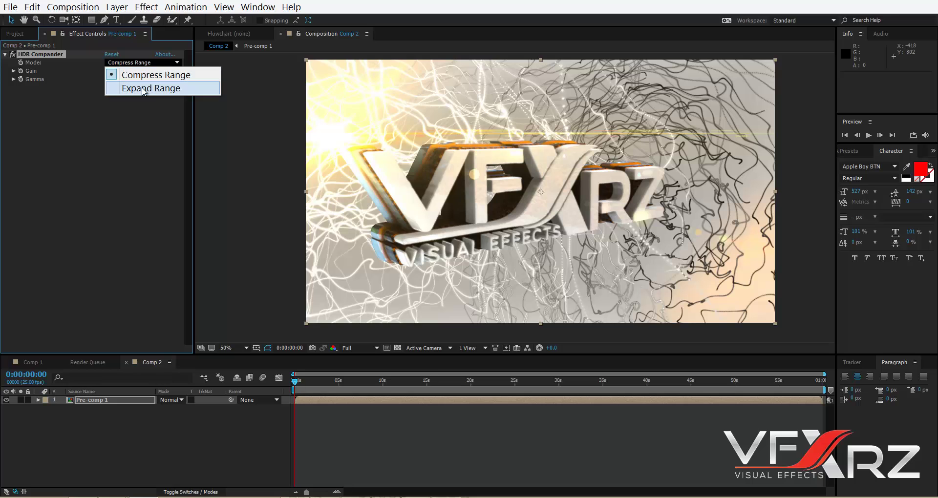
pyautogui.click(171, 87)
pyautogui.moveTo(107, 74); pyautogui.dragTo(201, 80)
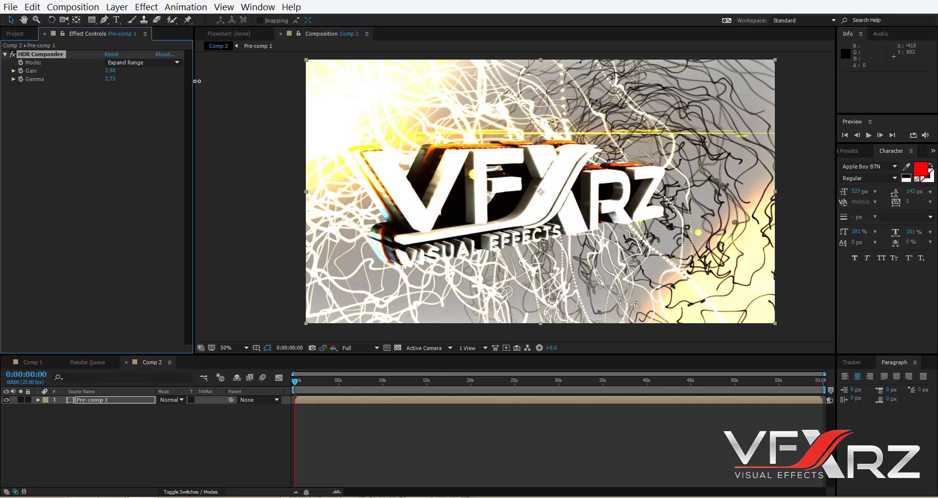
pyautogui.moveTo(115, 73); pyautogui.dragTo(111, 72)
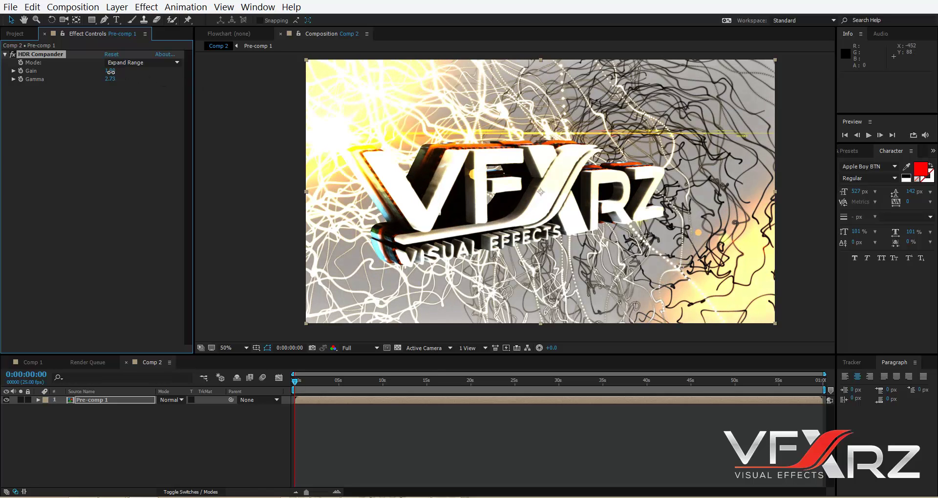